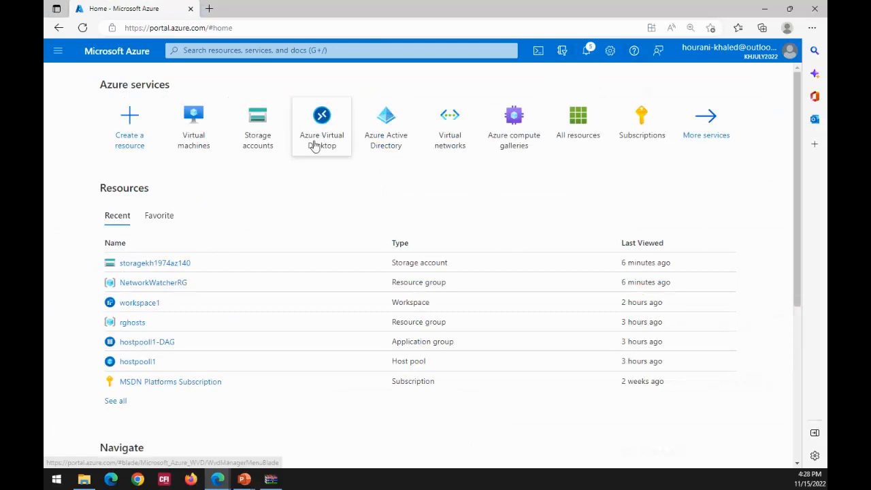
- Open the list of host pools in Azure Virtual Desktop
click(314, 138)
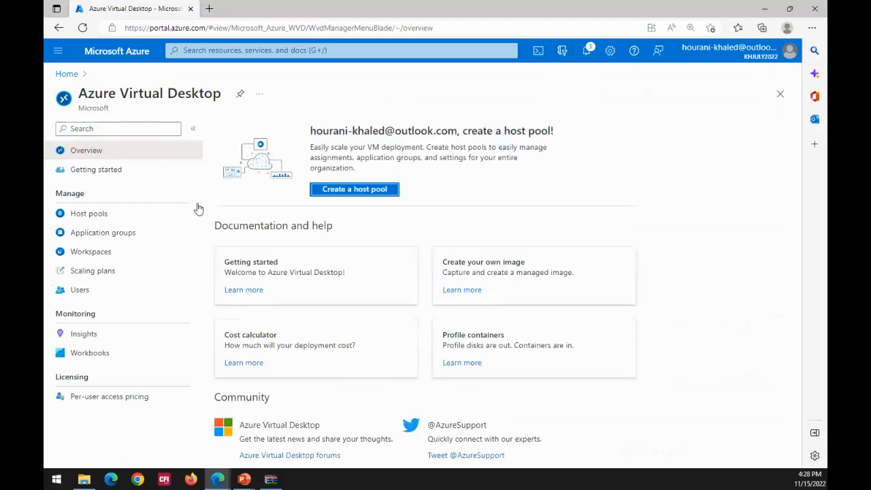
click(353, 189)
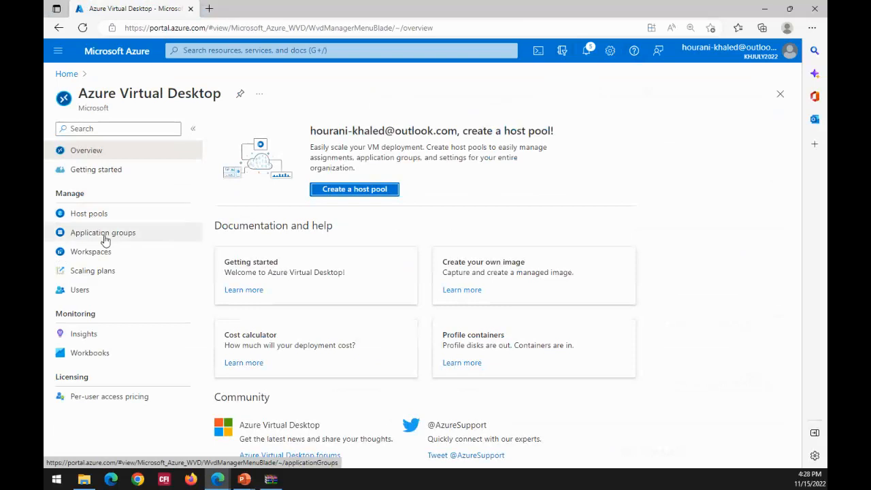
click(95, 218)
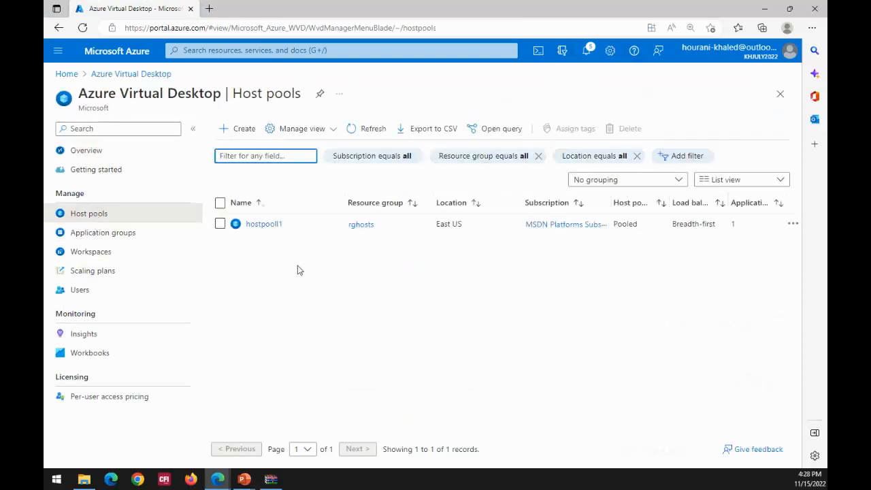
- Examine the existing host pool's essentials, virtual machines, sessions and applications in its overview, and return to the host pools list
click(263, 225)
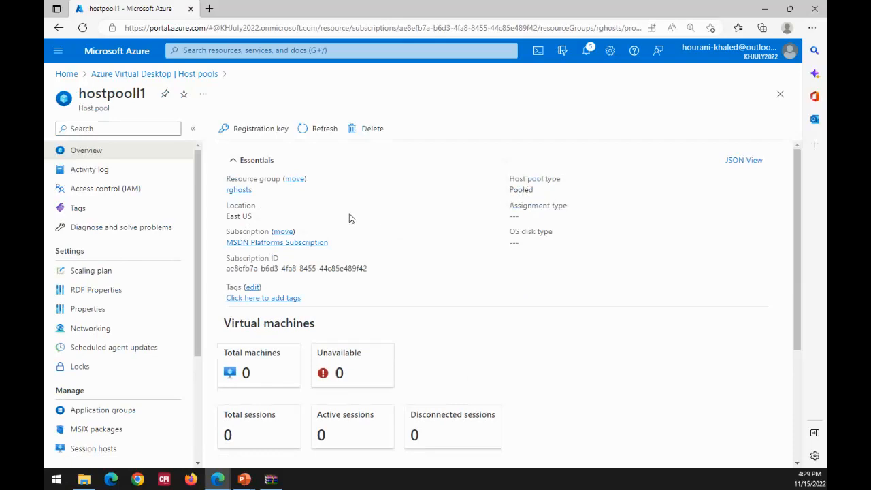
scroll(349, 218, down, 2)
scroll(321, 214, up, 2)
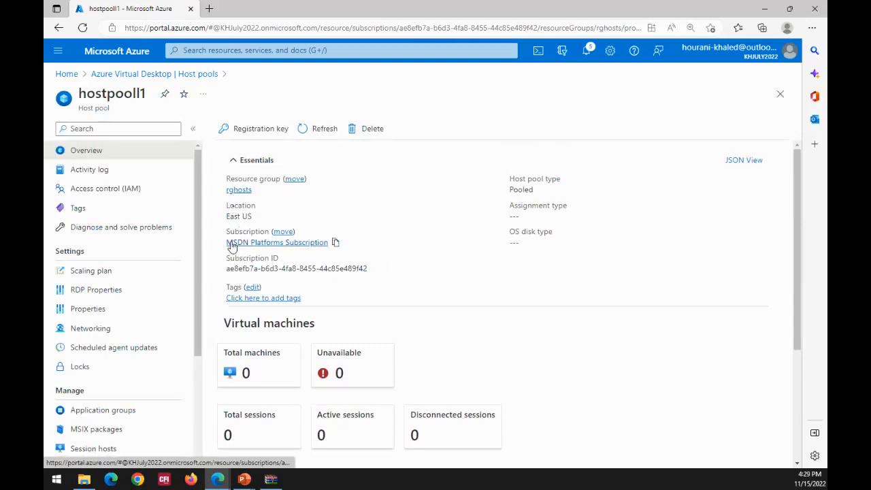
scroll(323, 287, down, 2)
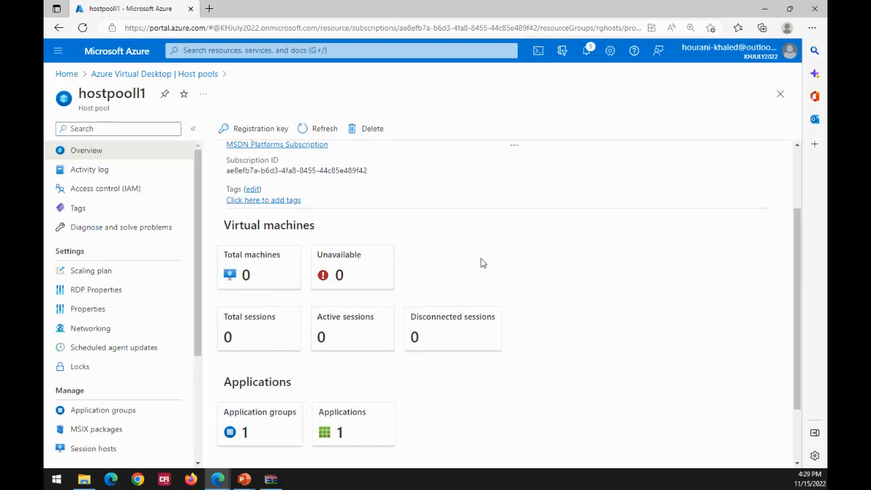
click(157, 77)
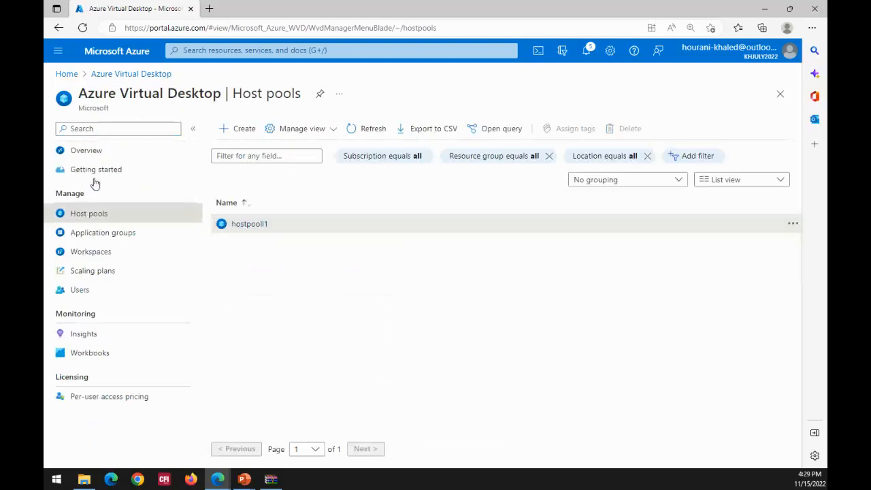
- Start creating a host pool and assign it to a new resource group named newhostpool1
click(239, 129)
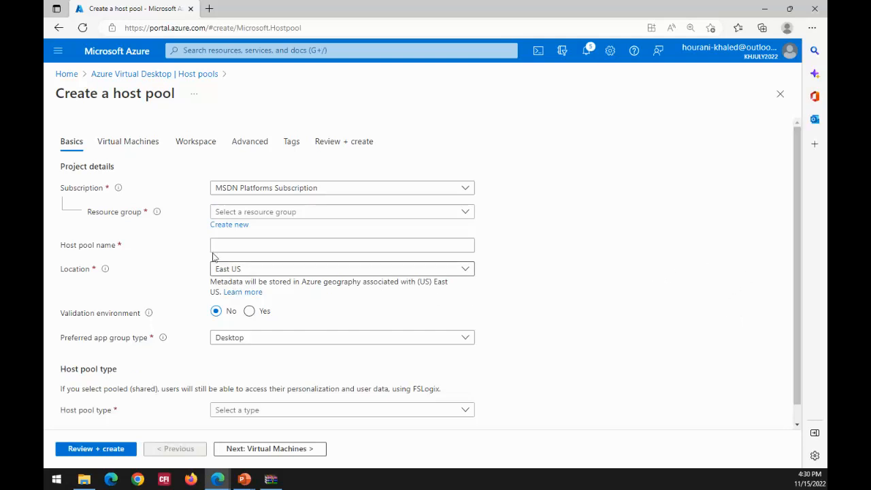
click(464, 215)
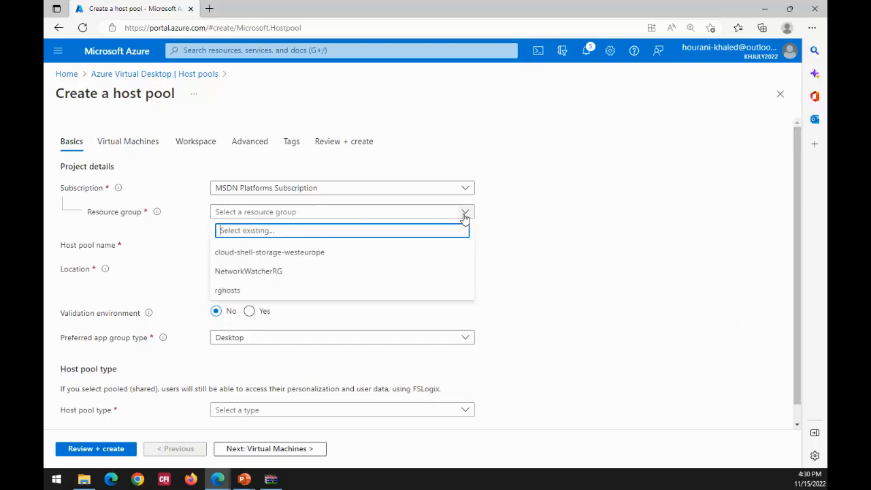
click(549, 210)
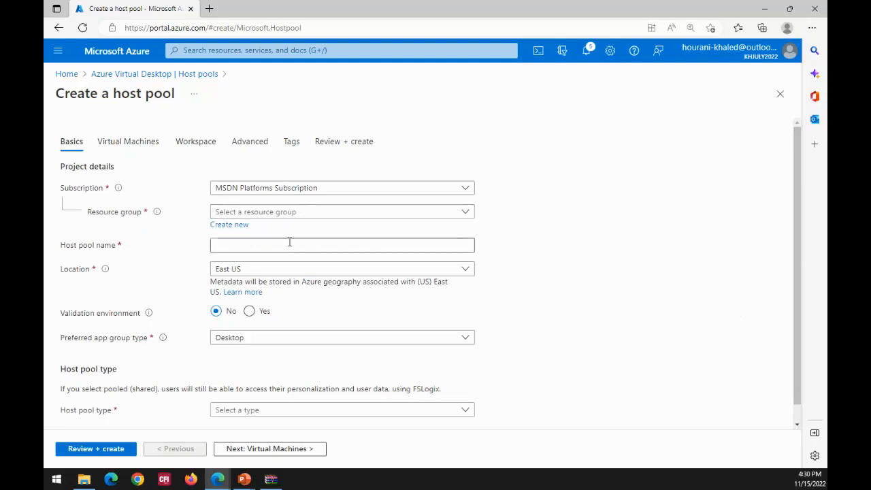
click(239, 227)
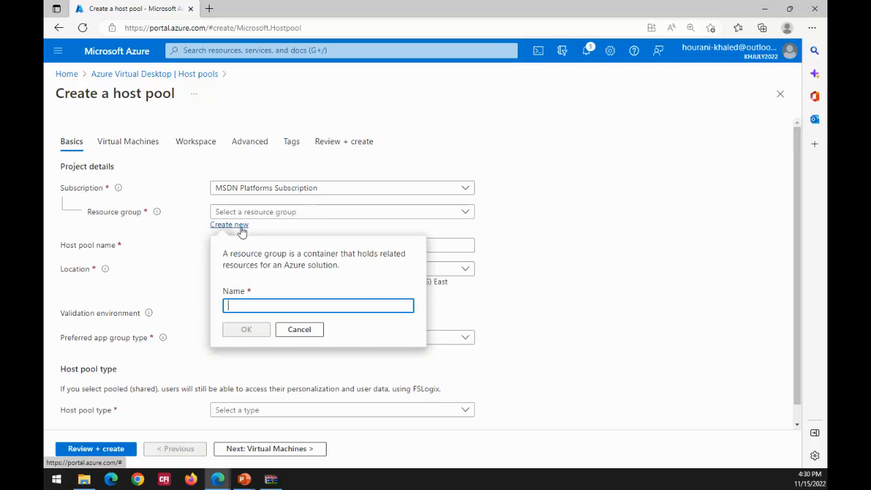
text(newho)
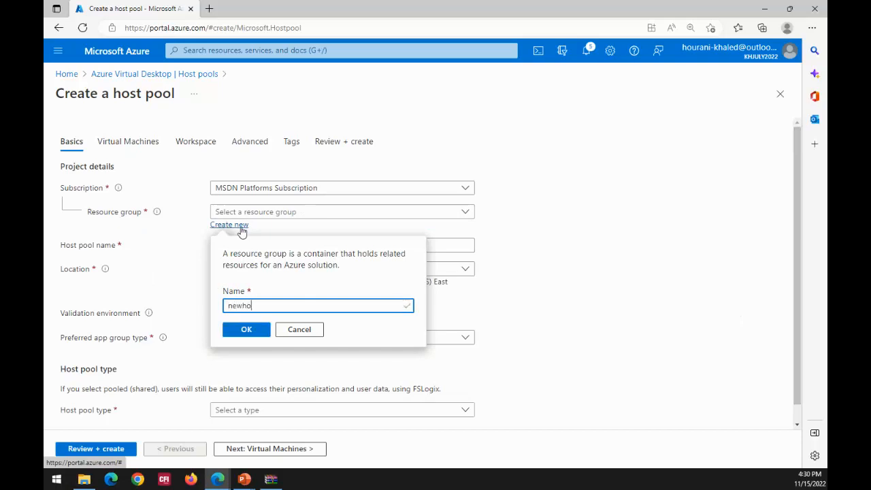
text(stpool1)
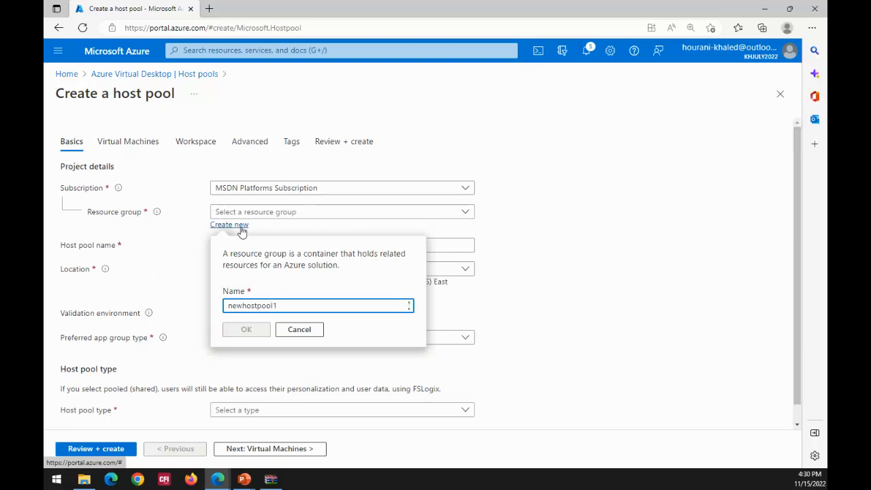
click(238, 332)
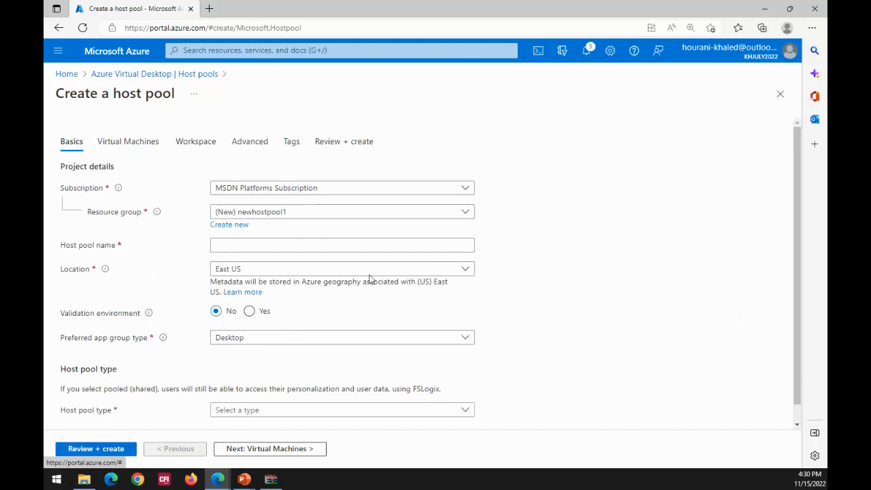
- Name the host pool hoastpool2
click(289, 245)
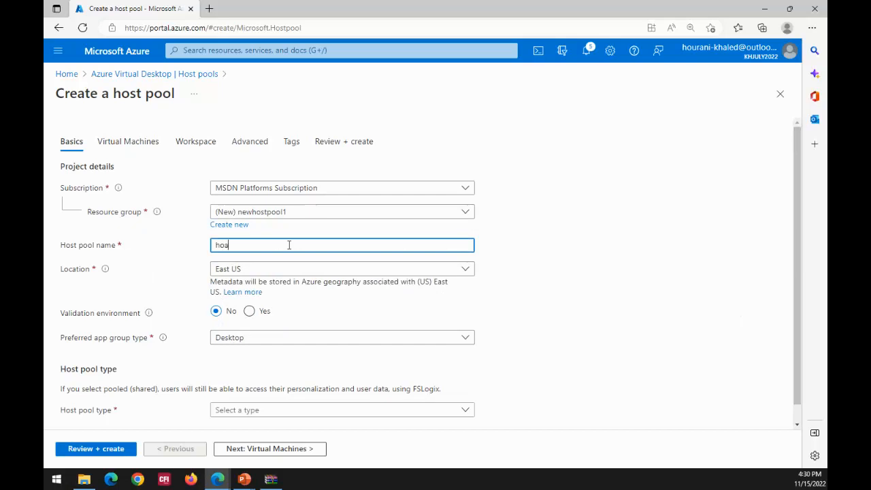
text(hoastp)
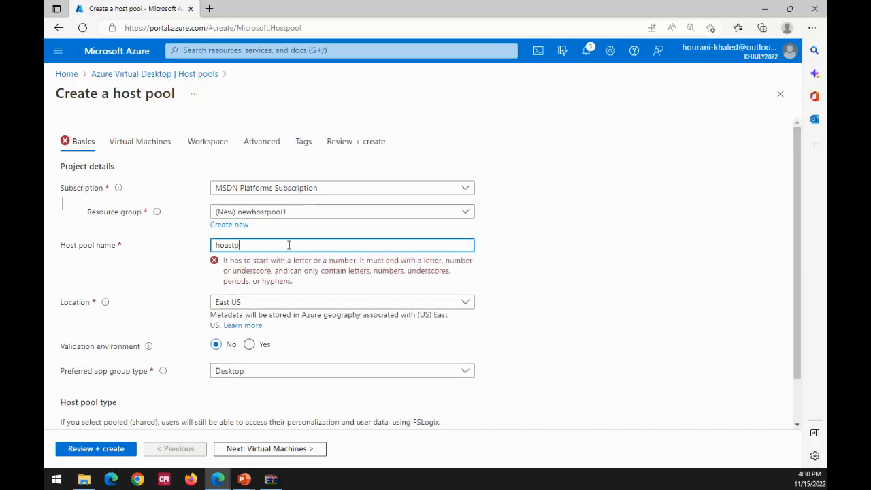
text(ool2)
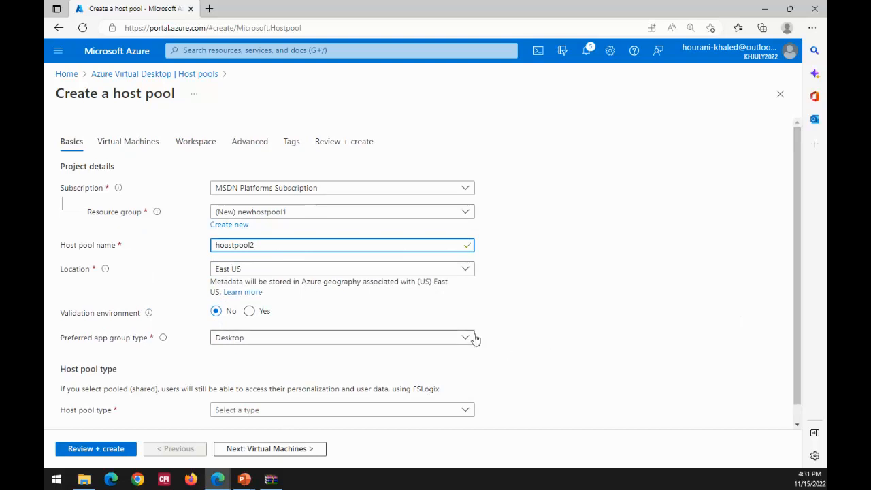
- Set the host pool type to Personal
scroll(783, 224, down, 1)
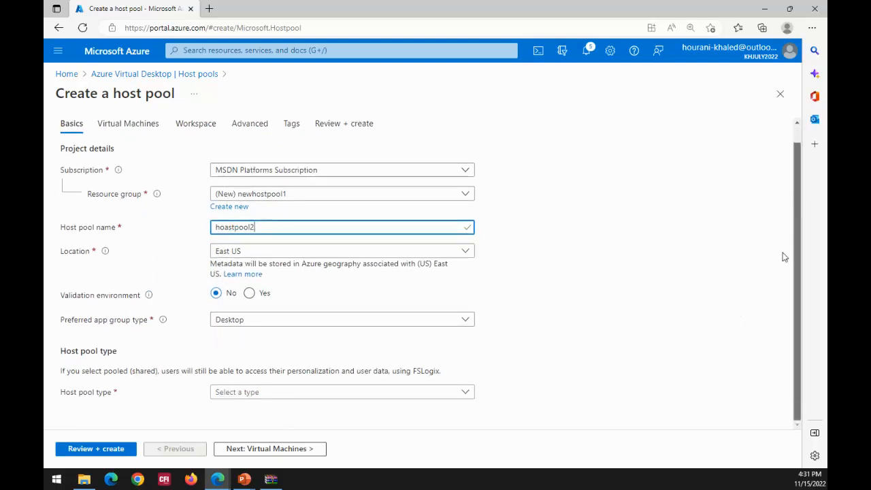
click(465, 392)
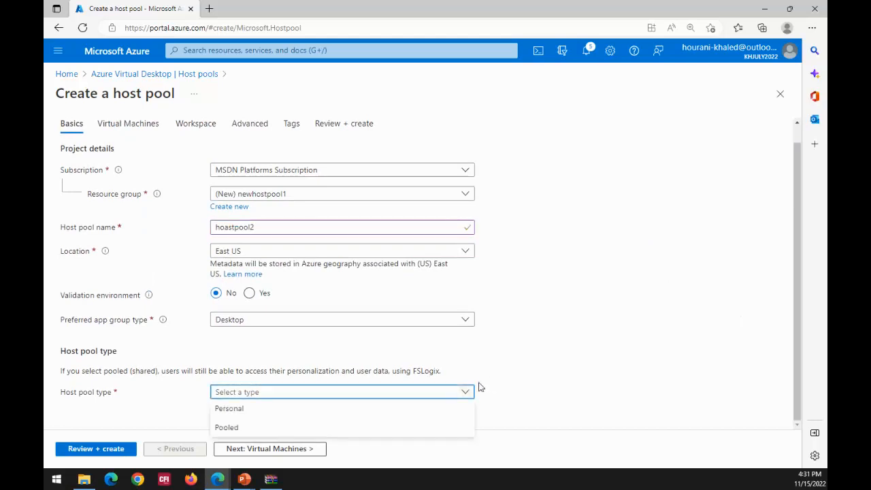
click(315, 411)
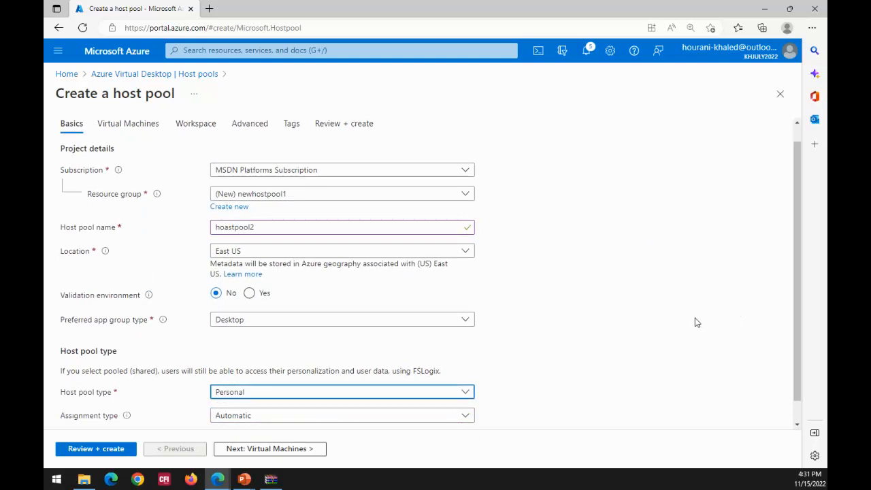
drag(795, 248, 802, 297)
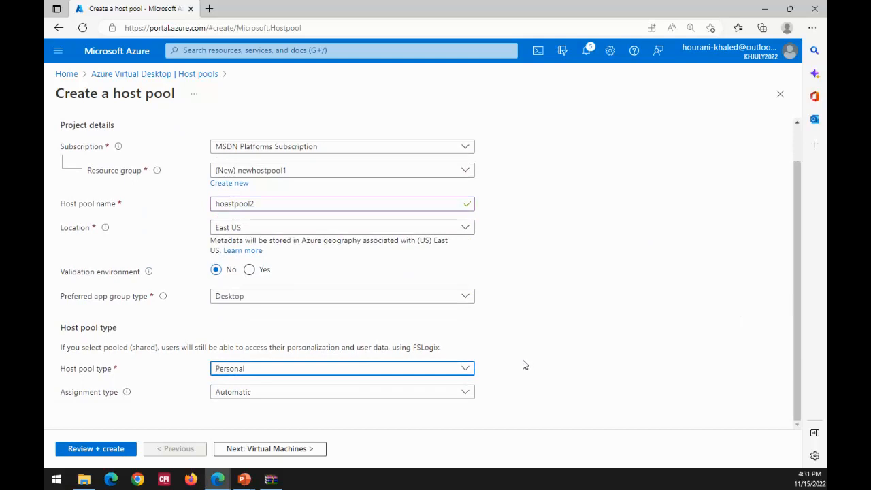
- Change the host pool type to Pooled and check the load balancing algorithm options, keeping Breadth-first
click(466, 371)
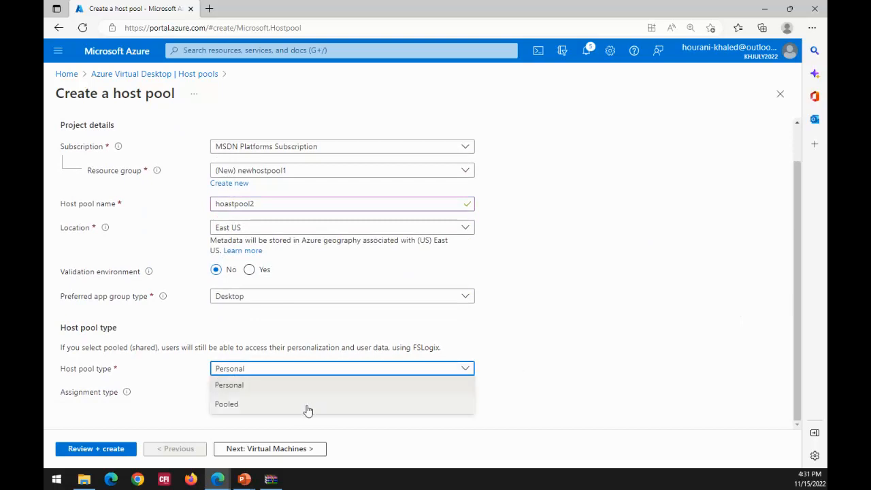
click(259, 411)
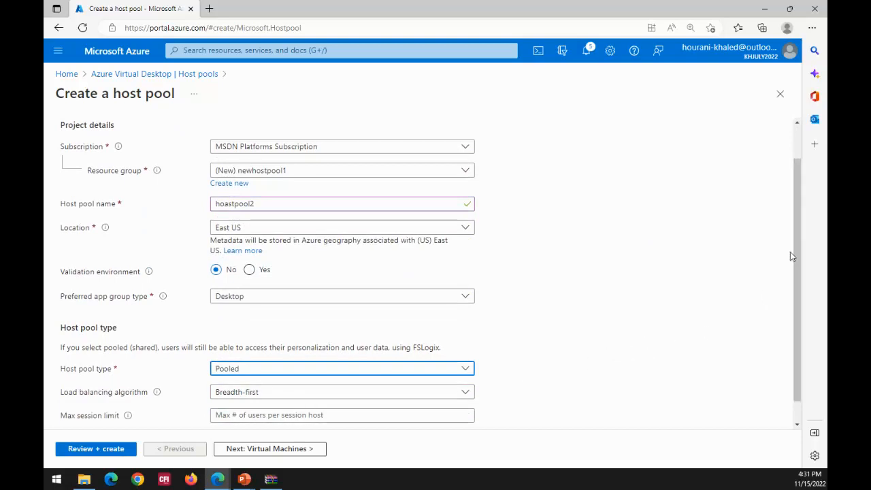
scroll(801, 269, down, 1)
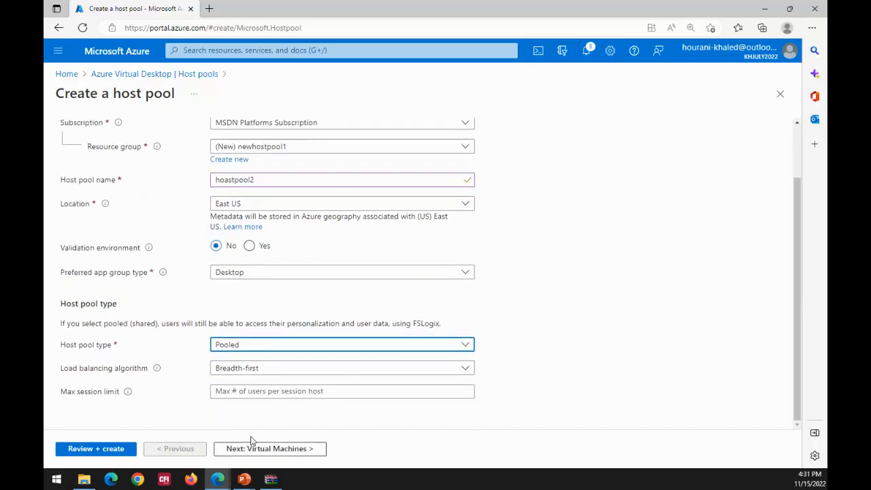
click(466, 371)
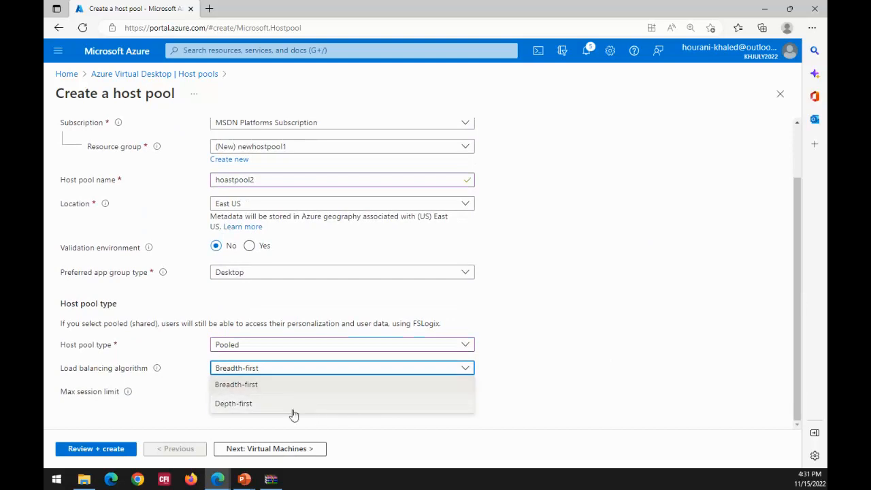
click(657, 371)
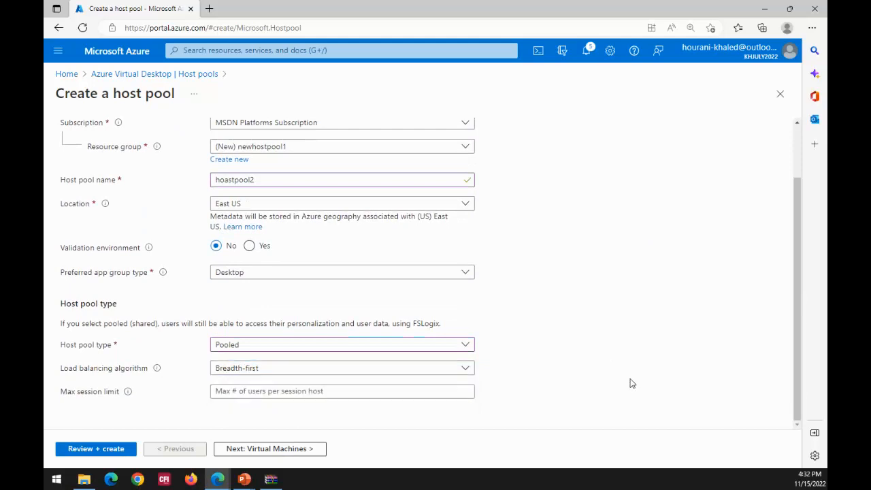
- Set the max session limit to 50, continue to the virtual machine settings, and abandon the form for the host pools list
click(272, 391)
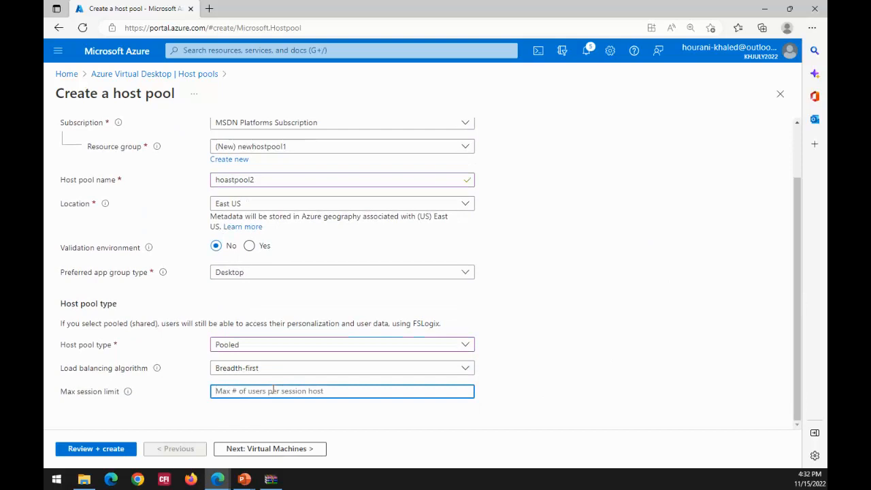
text(50)
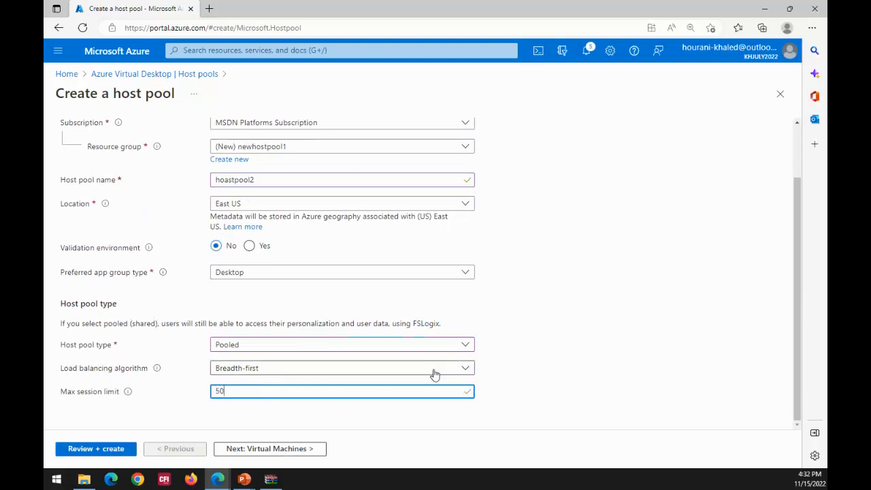
click(243, 448)
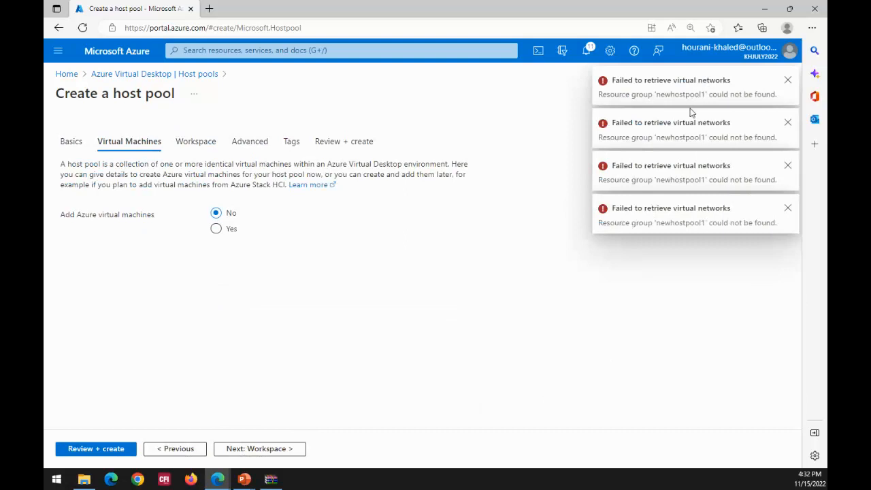
click(109, 80)
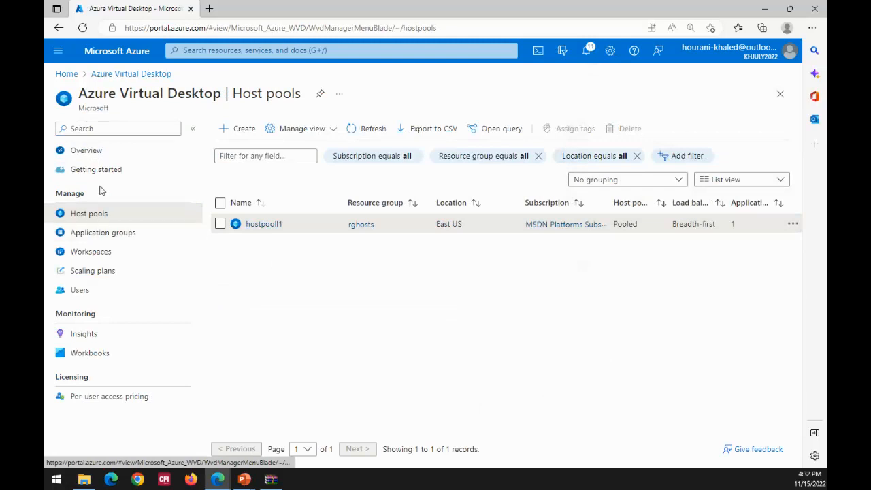
- Start a new host pool in the existing resource group rghosts, named hostpool2, keeping Desktop as the preferred app group type
click(242, 130)
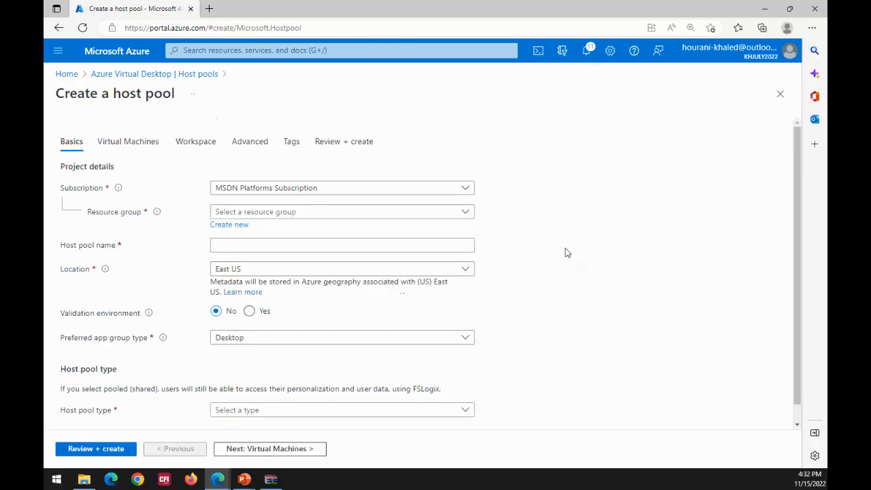
click(461, 211)
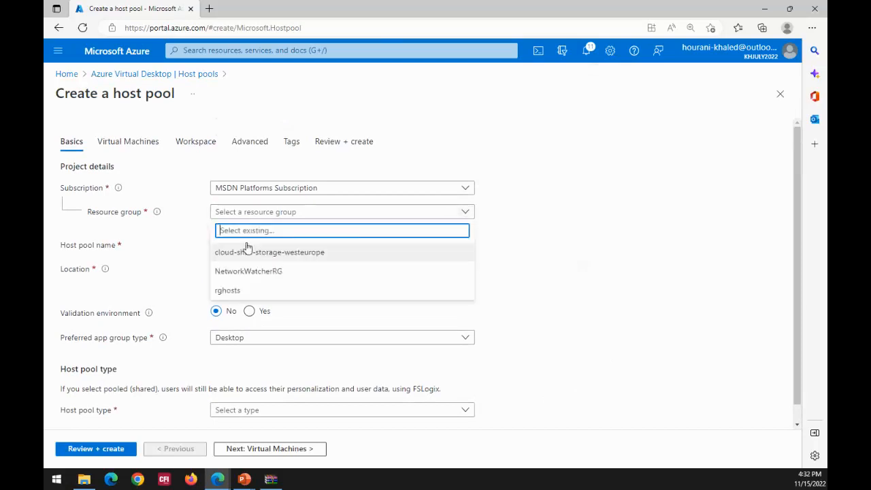
click(253, 291)
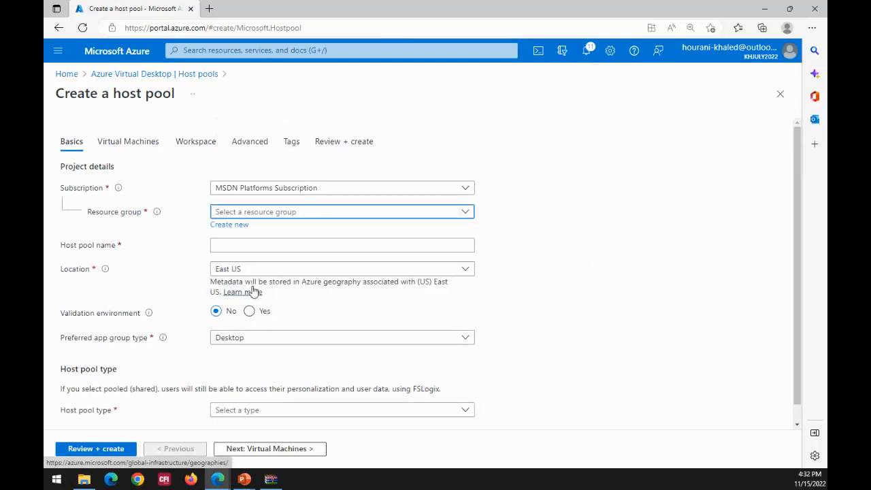
click(242, 244)
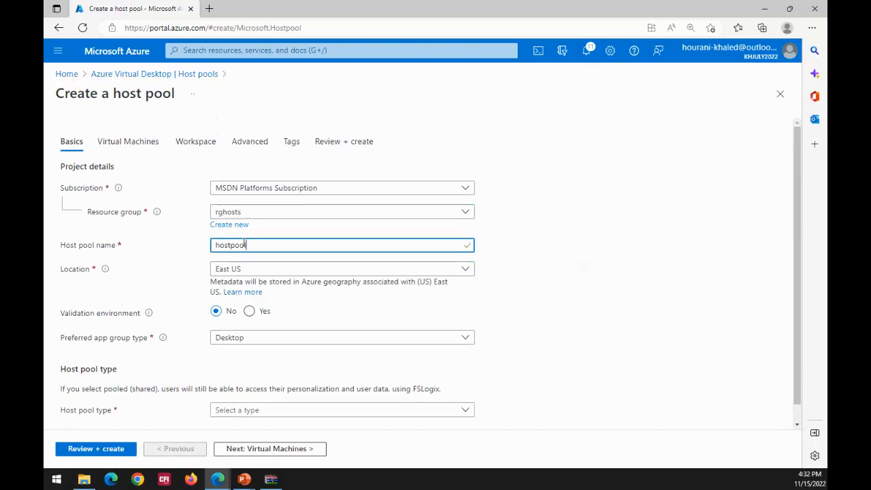
click(245, 343)
click(246, 344)
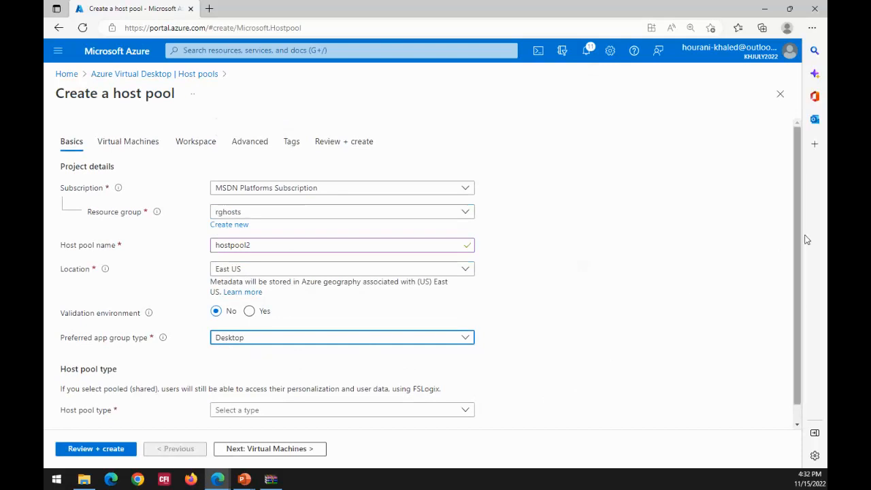
- Set the host pool type to Pooled with a max session limit of 50 and continue to the virtual machine settings
scroll(799, 245, down, 1)
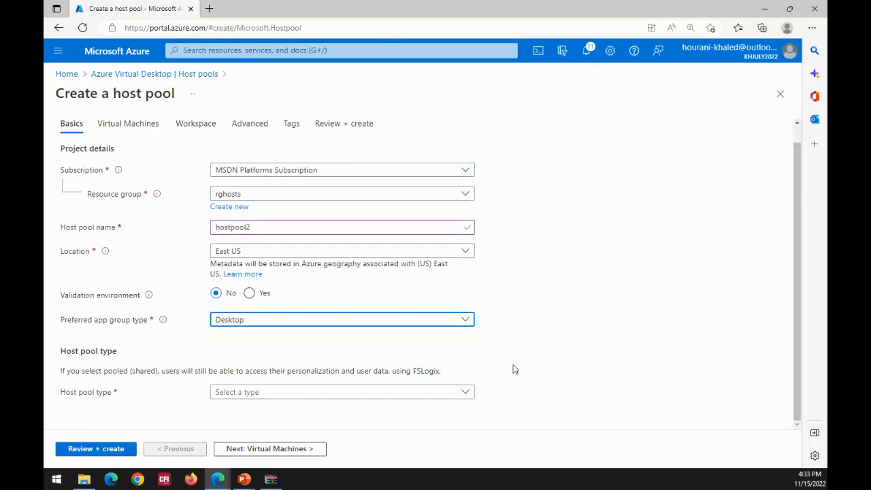
click(463, 398)
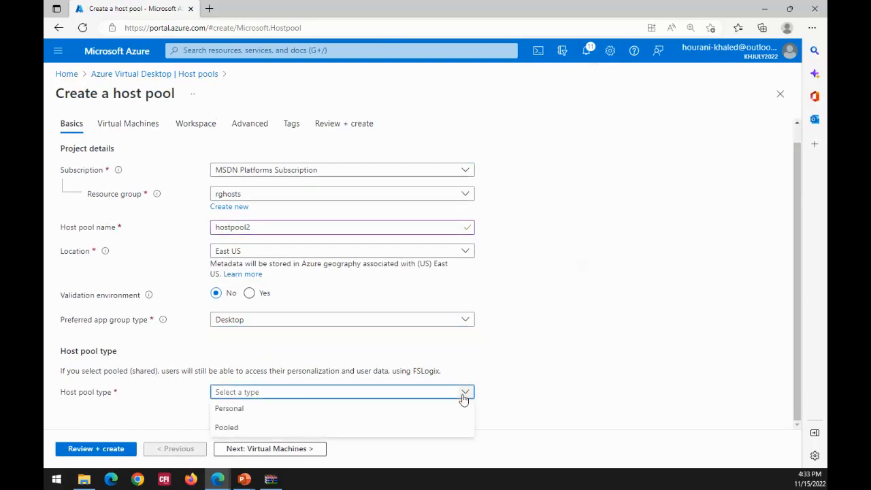
click(249, 432)
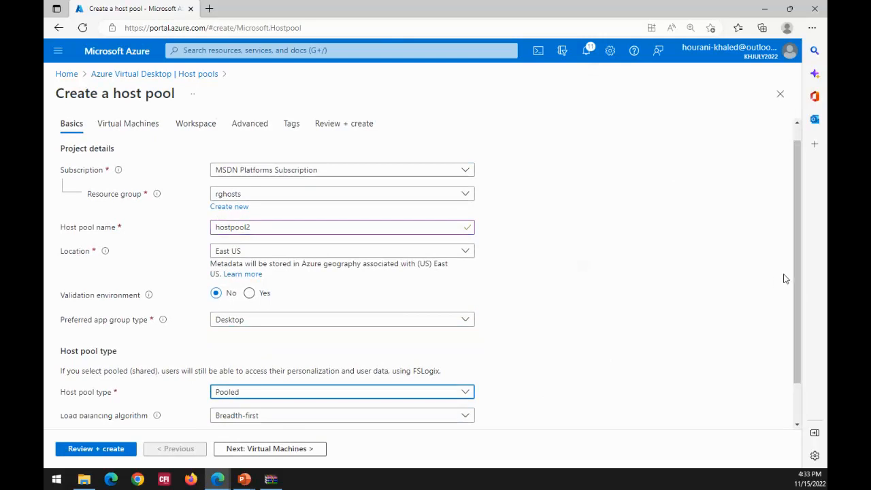
scroll(796, 272, down, 1)
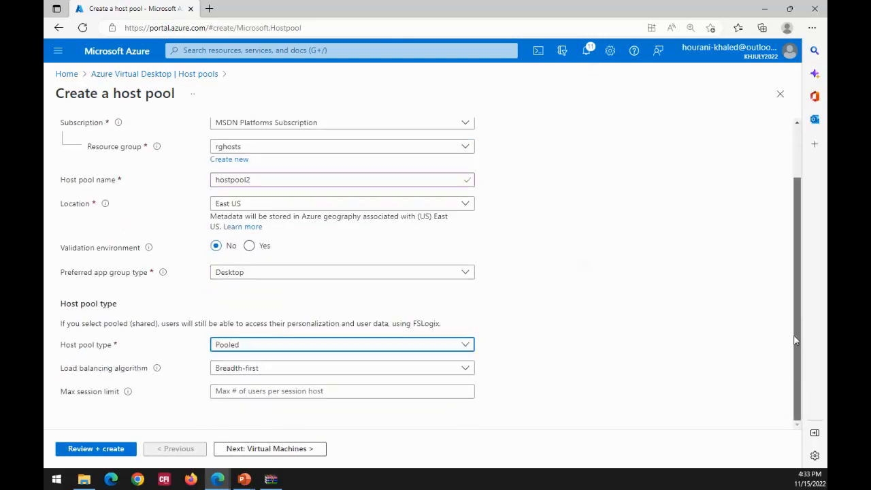
click(291, 389)
text(50)
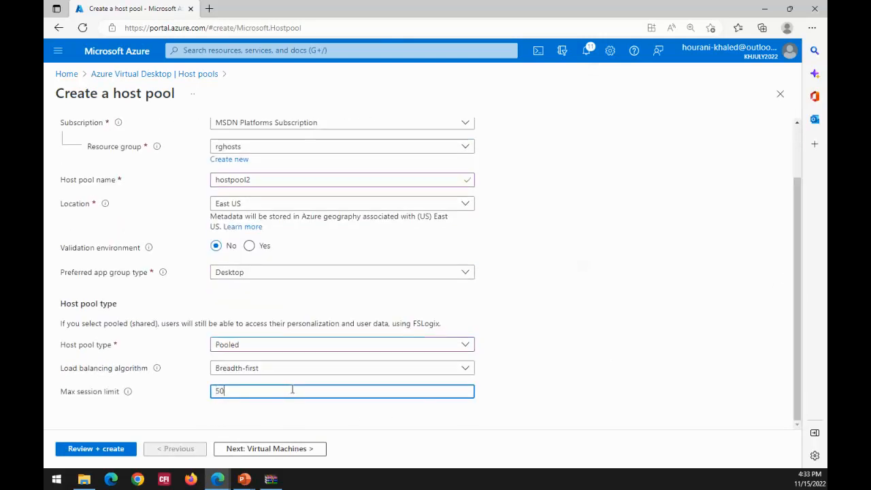
click(254, 452)
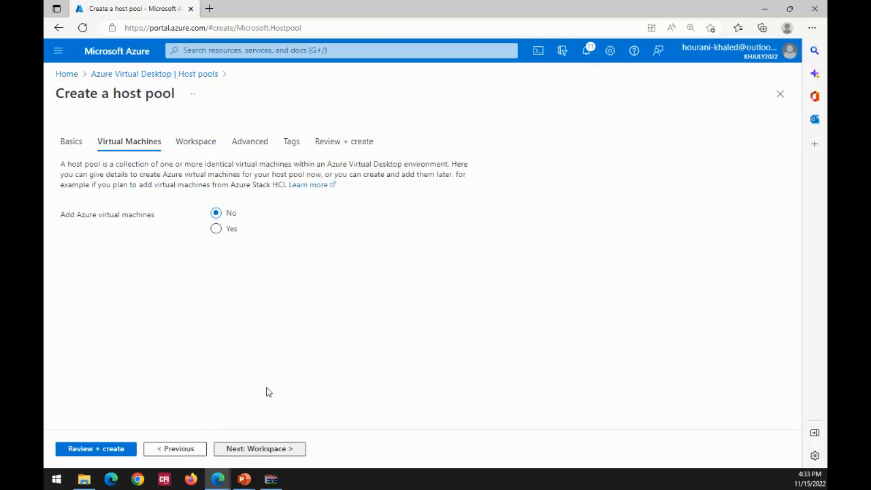
- Choose to add Azure virtual machines, keeping the resource group rghosts, and set their name prefix to az140nov
click(217, 230)
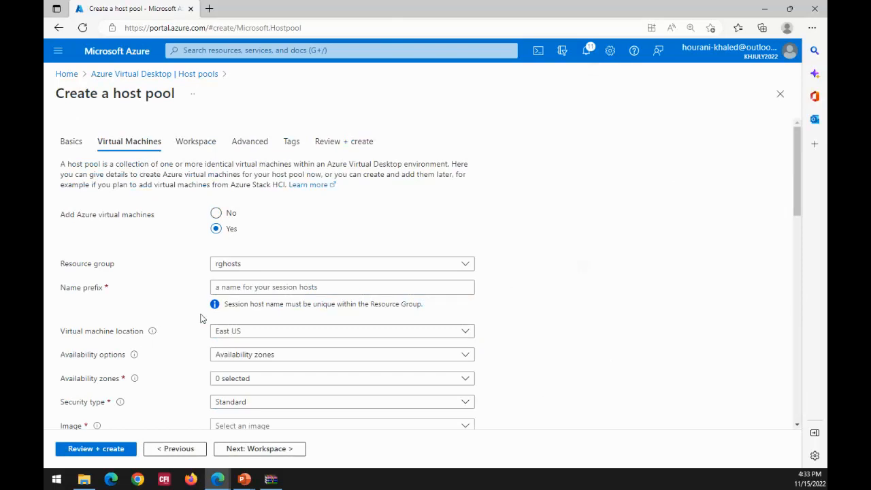
click(466, 266)
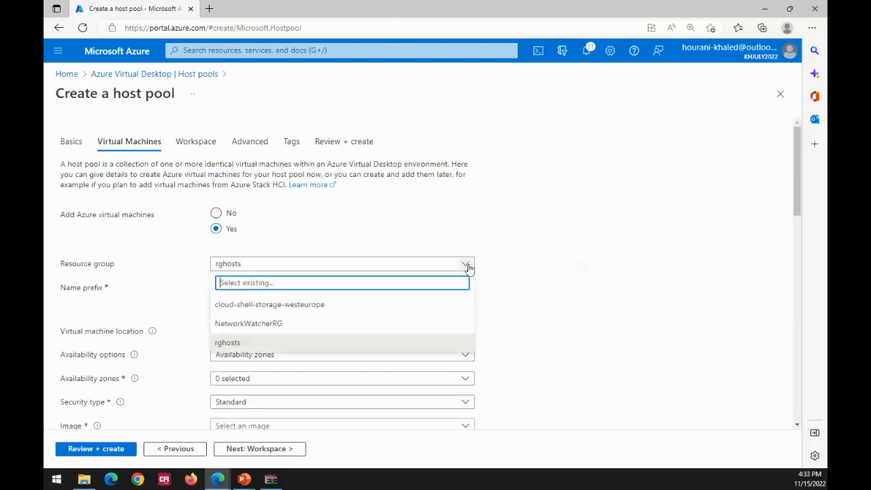
click(467, 265)
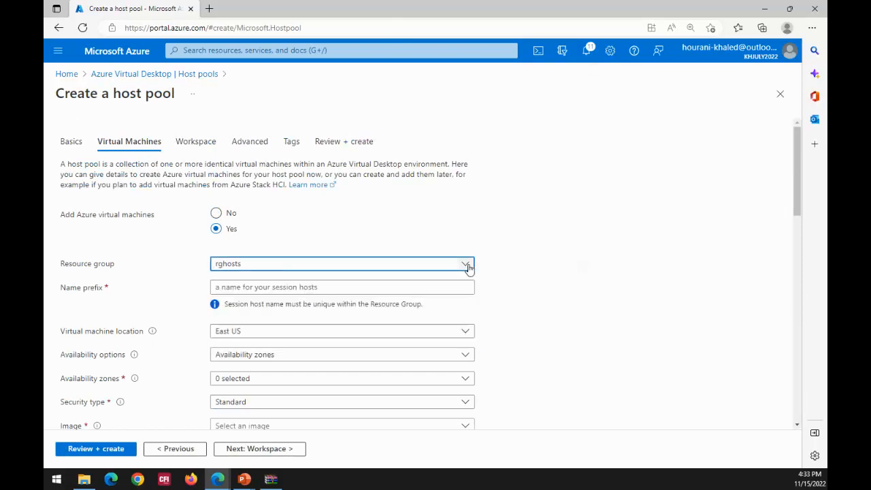
click(404, 286)
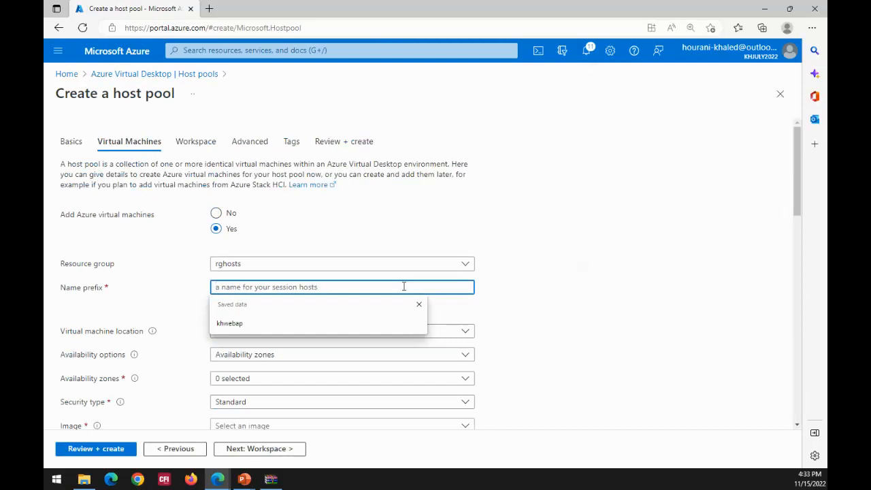
text(e)
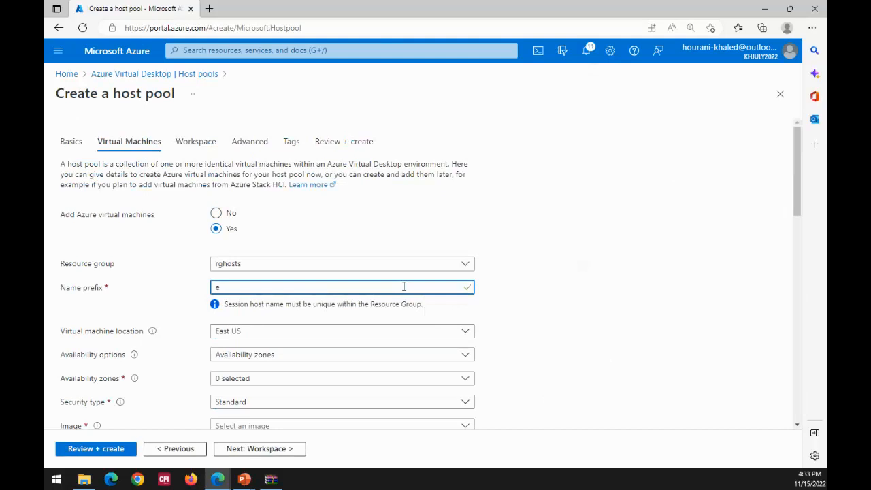
key(BackSpace)
text(az140nov)
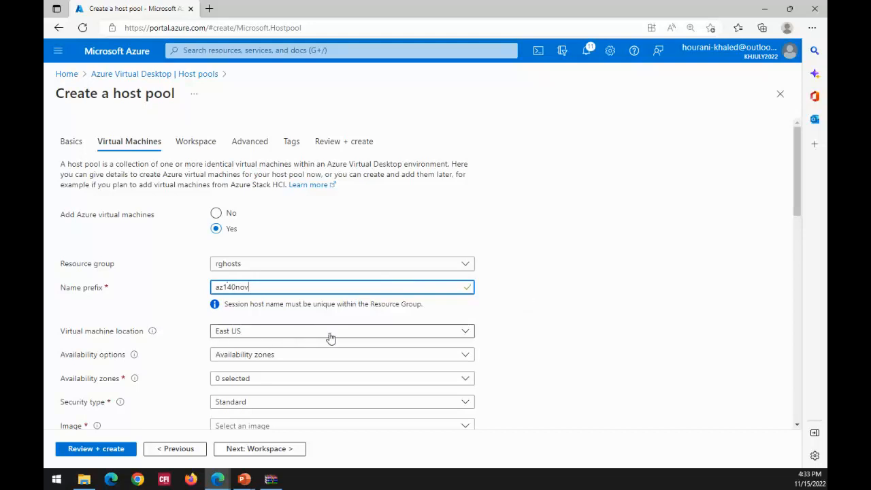
- Set the virtual machines' availability option to No infrastructure redundancy required
click(459, 359)
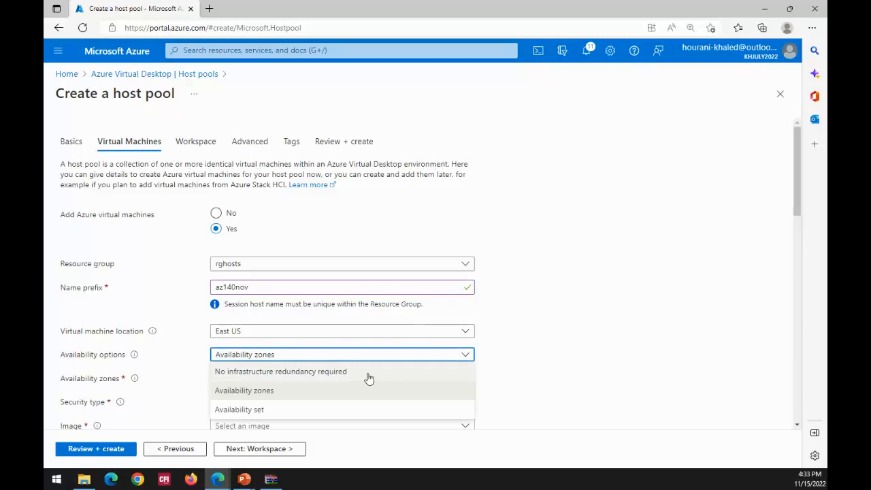
click(365, 373)
click(461, 356)
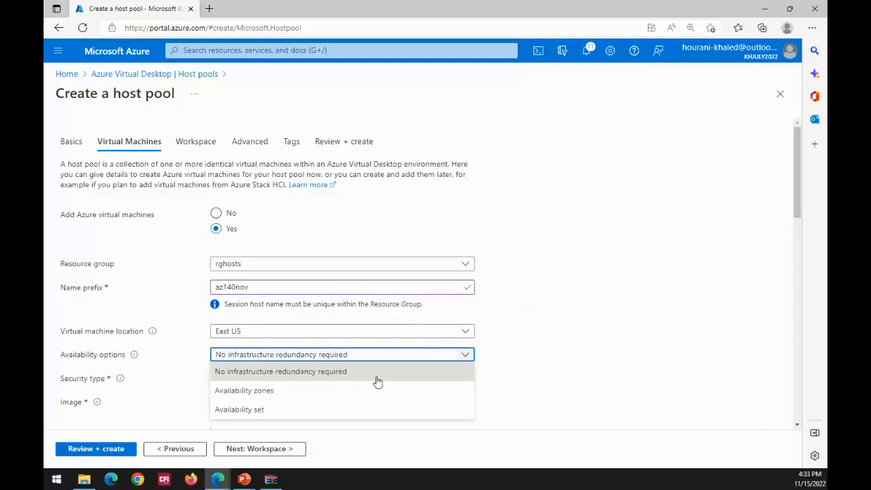
click(310, 391)
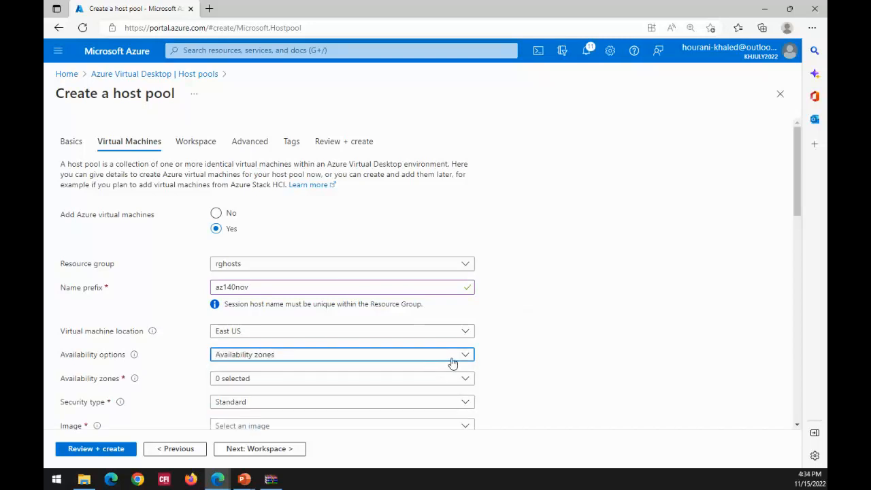
click(543, 348)
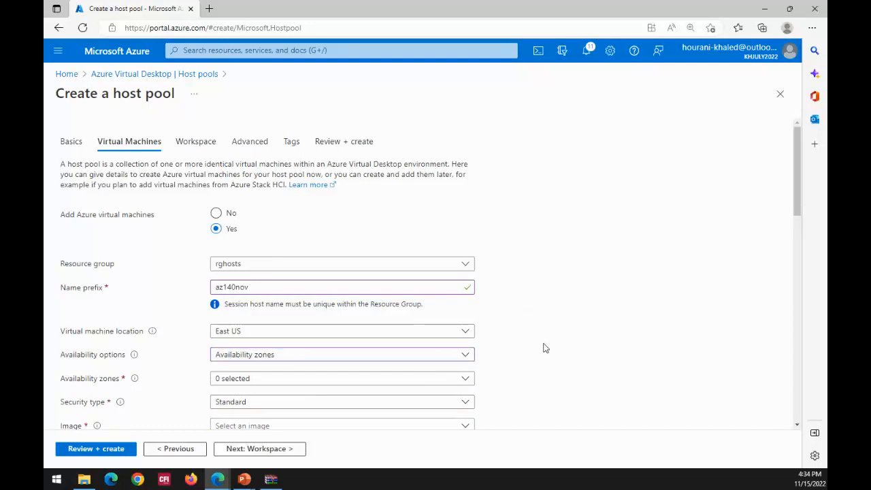
click(465, 356)
click(292, 374)
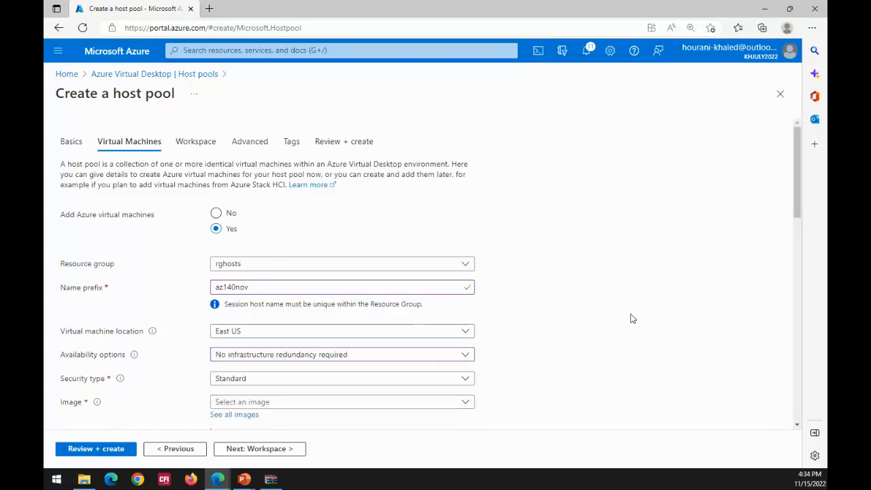
- Browse the available VM size series and change the virtual machine size to B1s
scroll(632, 320, down, 2)
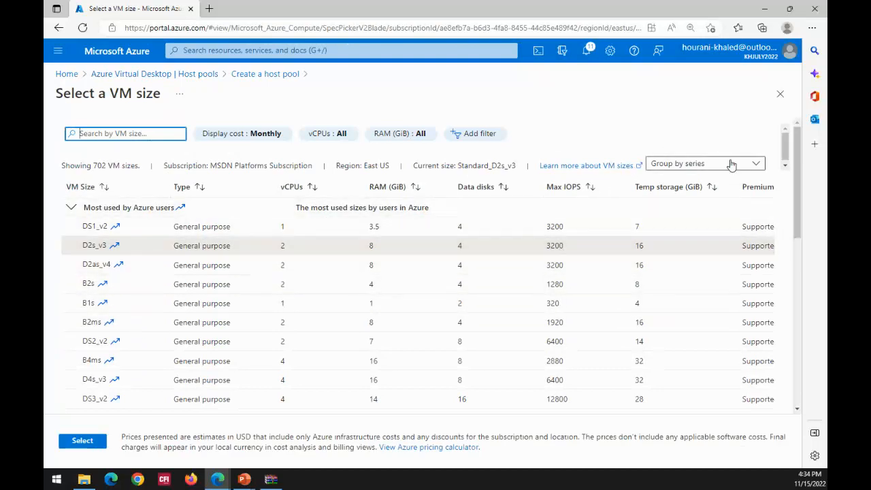
drag(798, 171, 798, 208)
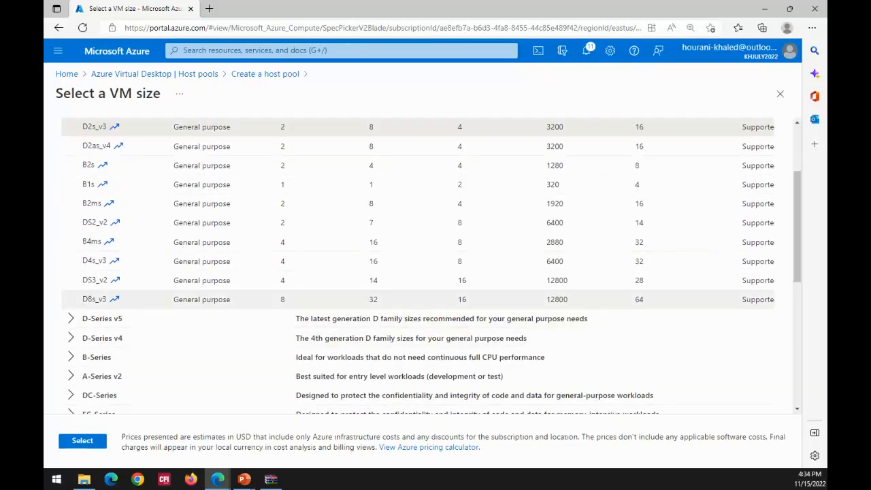
drag(799, 189, 799, 222)
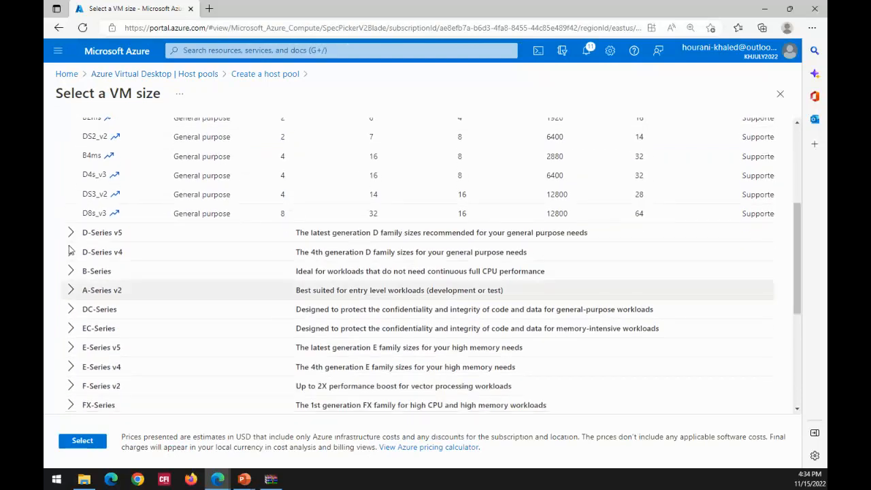
click(790, 237)
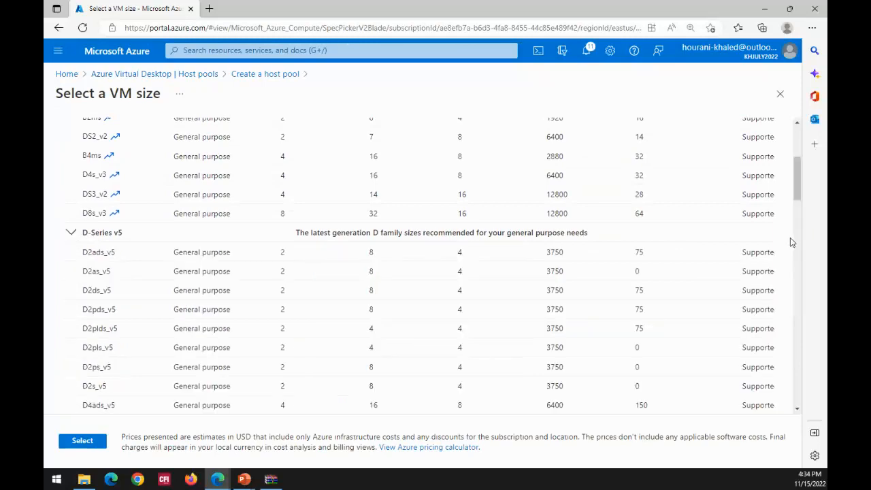
click(790, 236)
drag(798, 230, 796, 137)
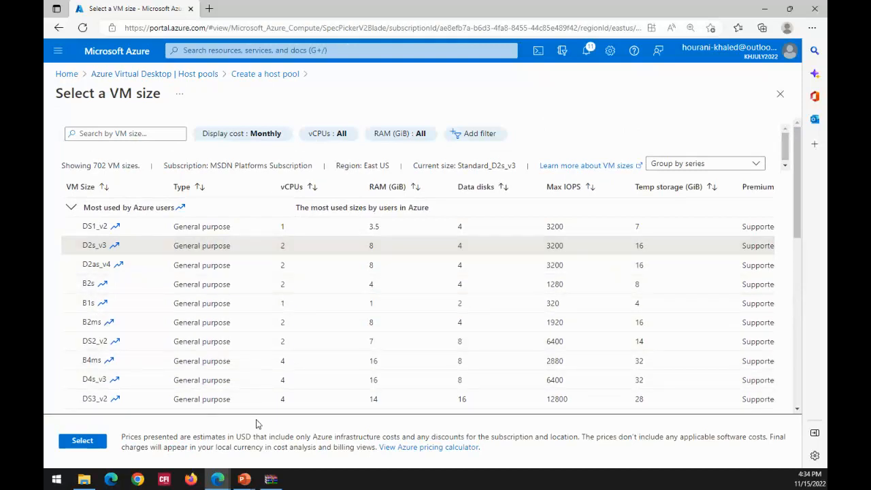
click(65, 443)
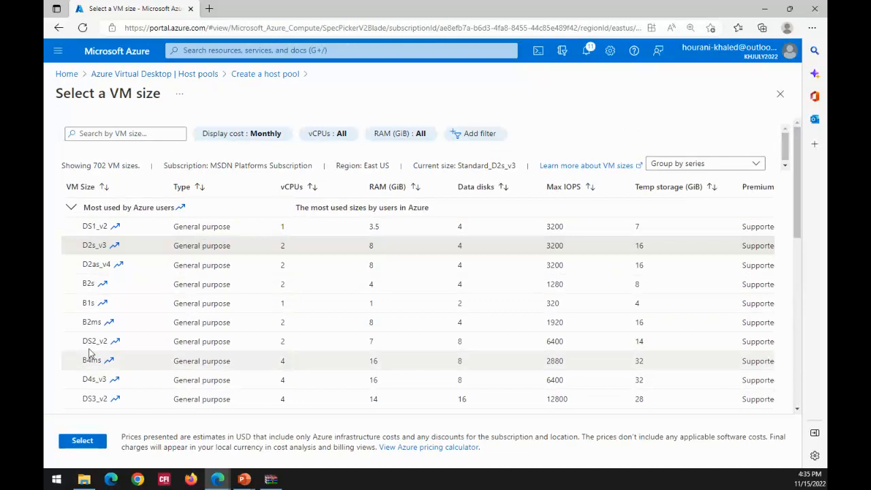
click(92, 305)
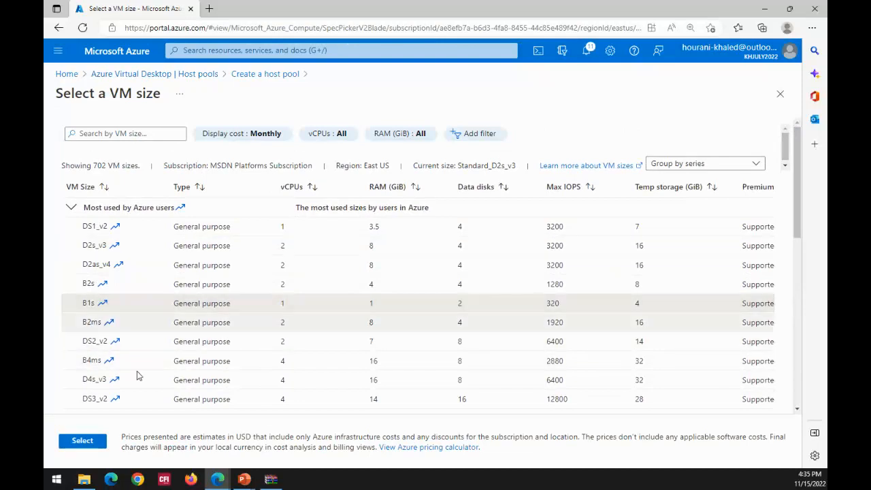
click(83, 441)
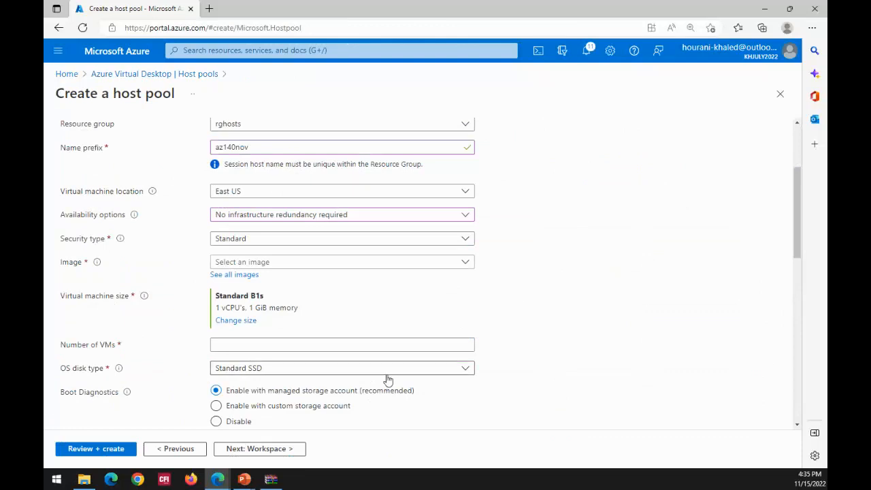
- Set the number of VMs to 3 and the OS disk type to Premium SSD
click(255, 344)
text(3)
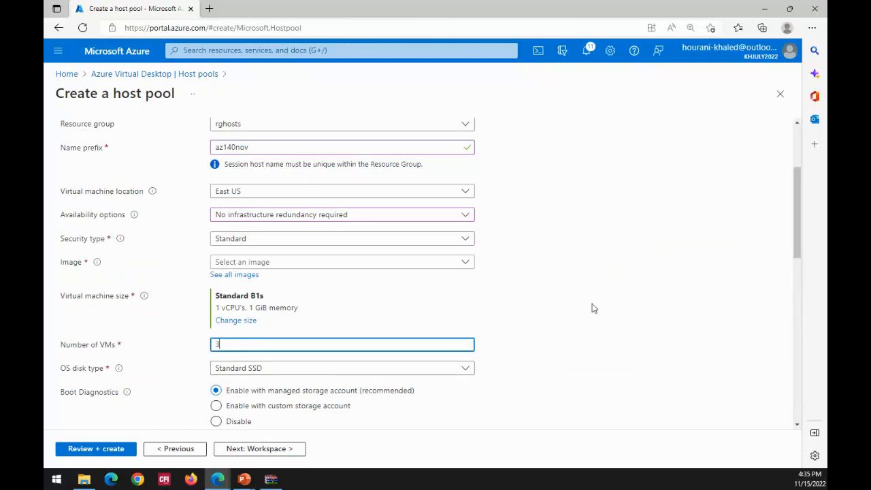
scroll(796, 224, down, 2)
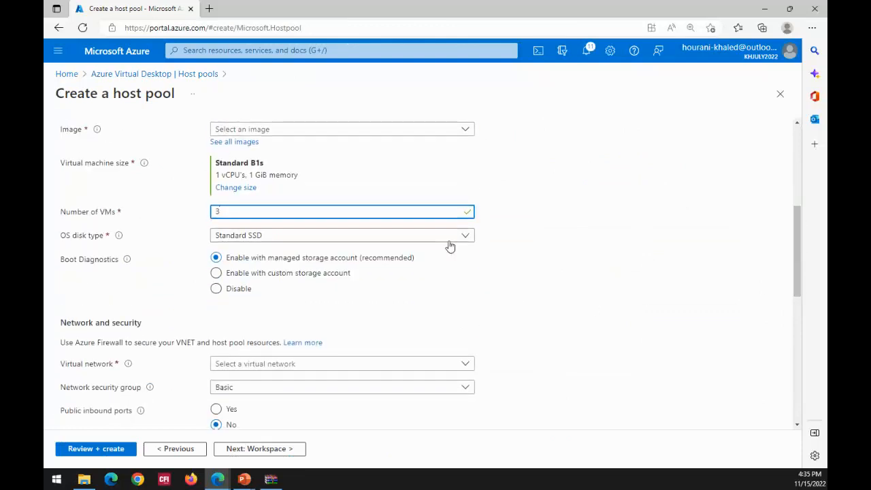
click(469, 237)
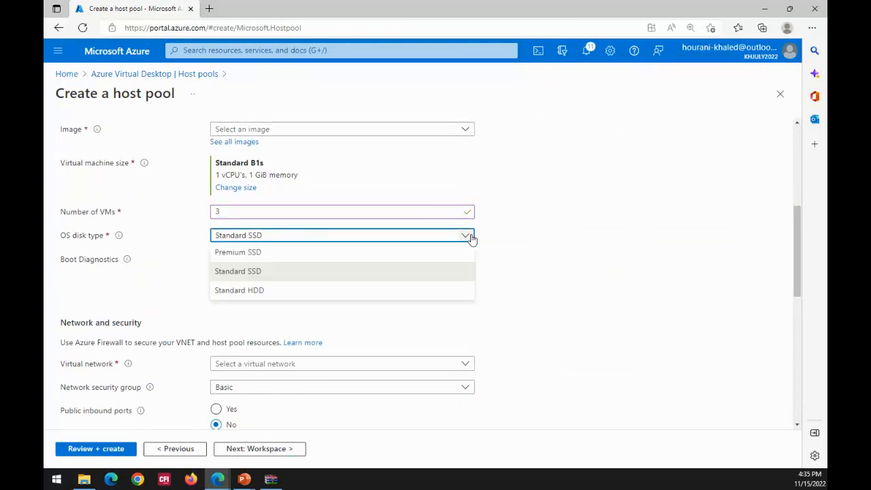
click(313, 252)
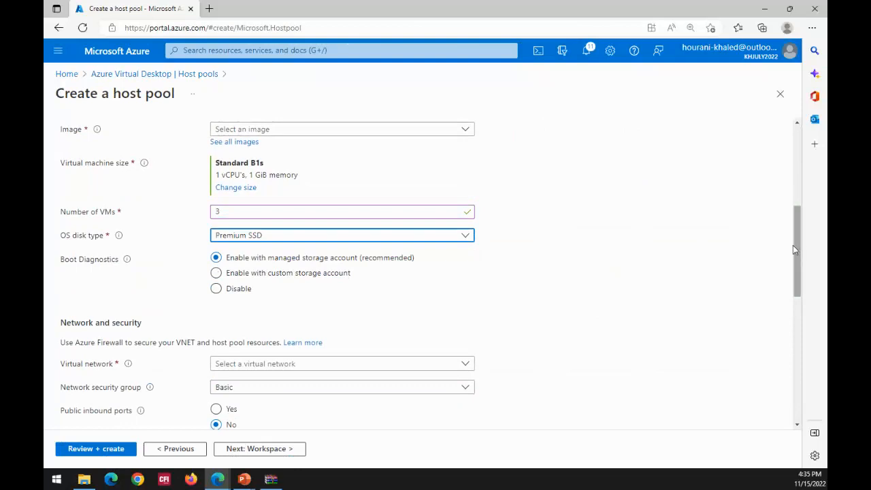
- Select vnet1 as the virtual network for the session hosts
drag(793, 245, 794, 269)
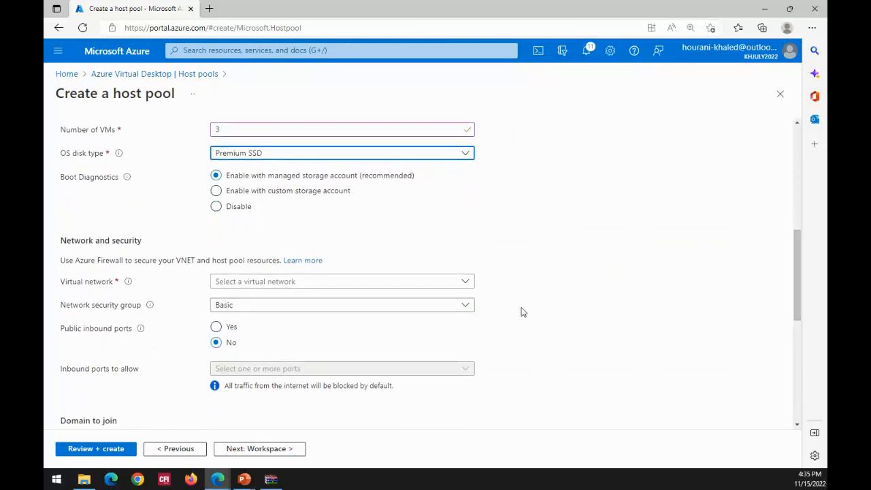
click(462, 284)
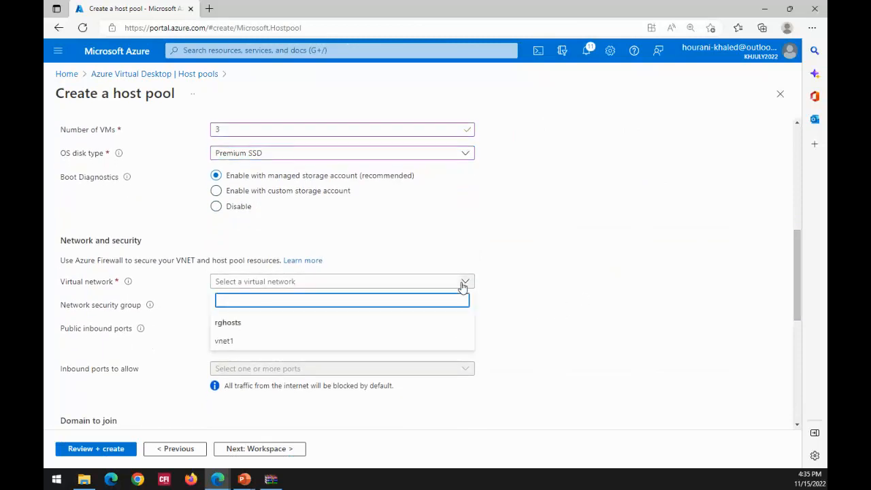
click(226, 343)
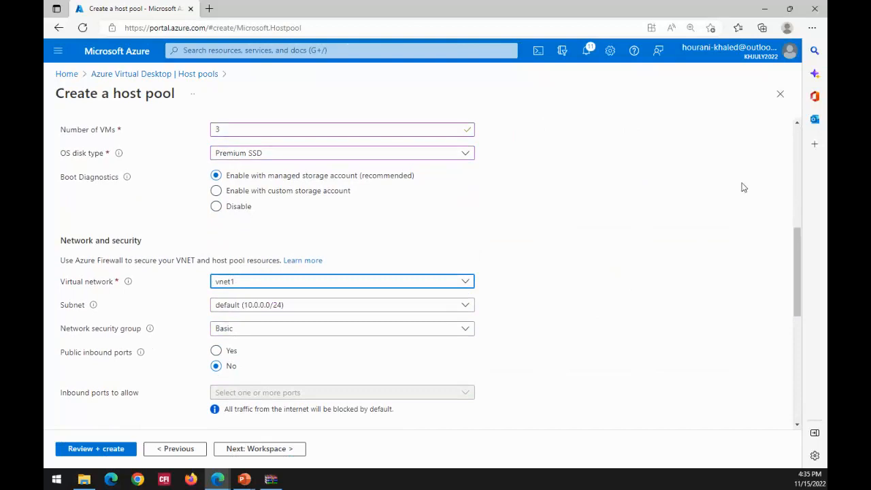
- Fill in the AD domain join UPN for joining the session hosts to Active Directory
drag(799, 264, 802, 323)
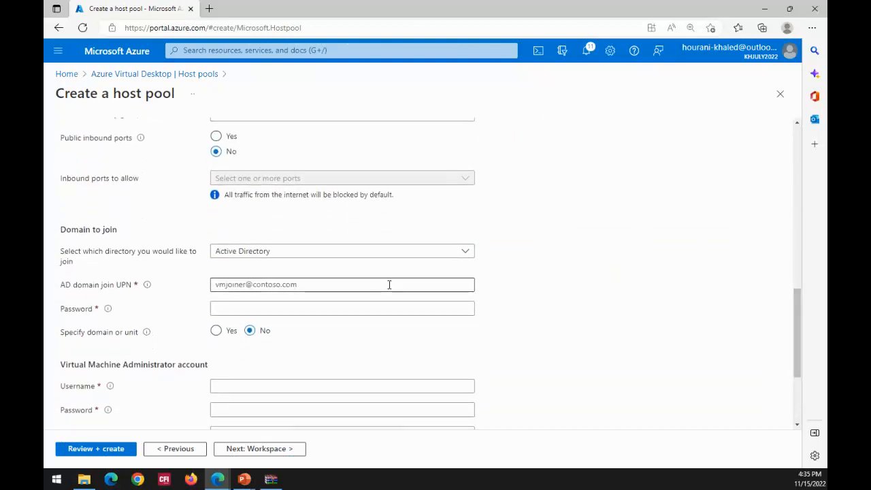
click(300, 308)
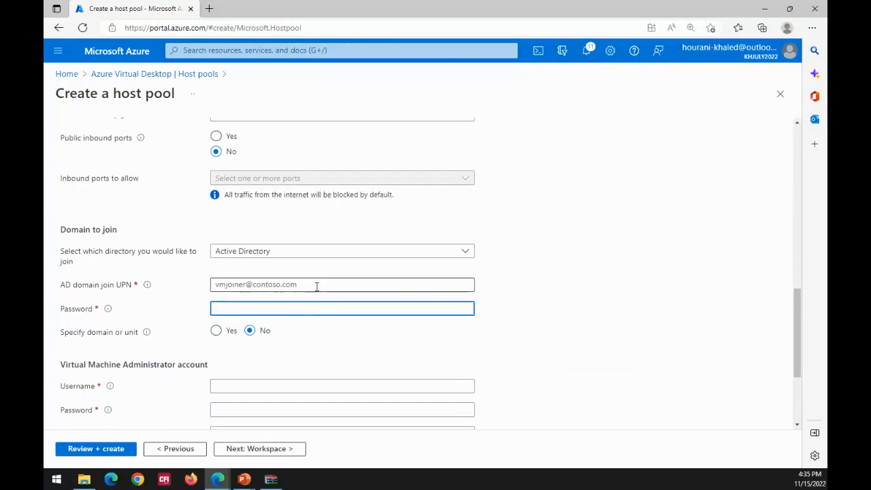
click(316, 286)
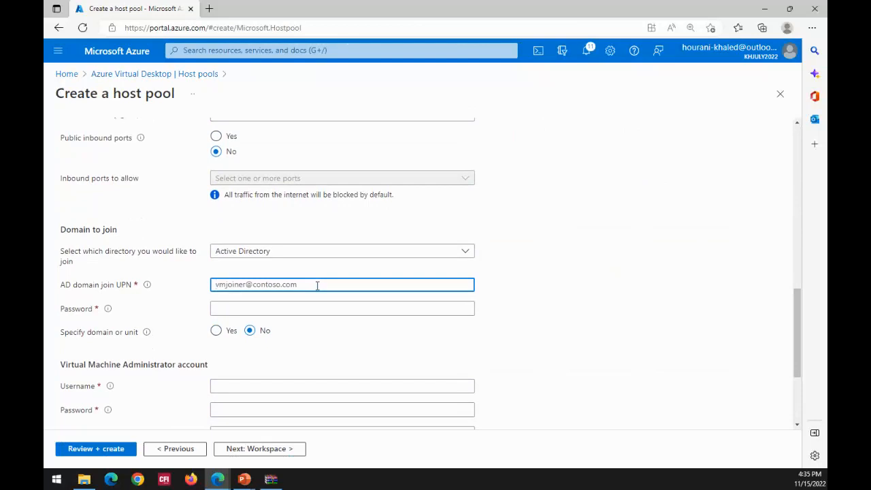
text(john)
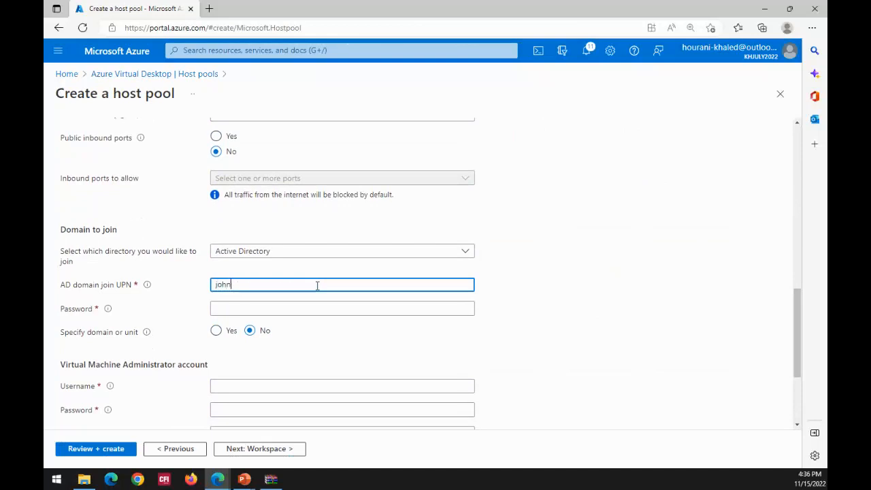
text(@adatum)
- Enter the password of the AD domain join account
click(297, 308)
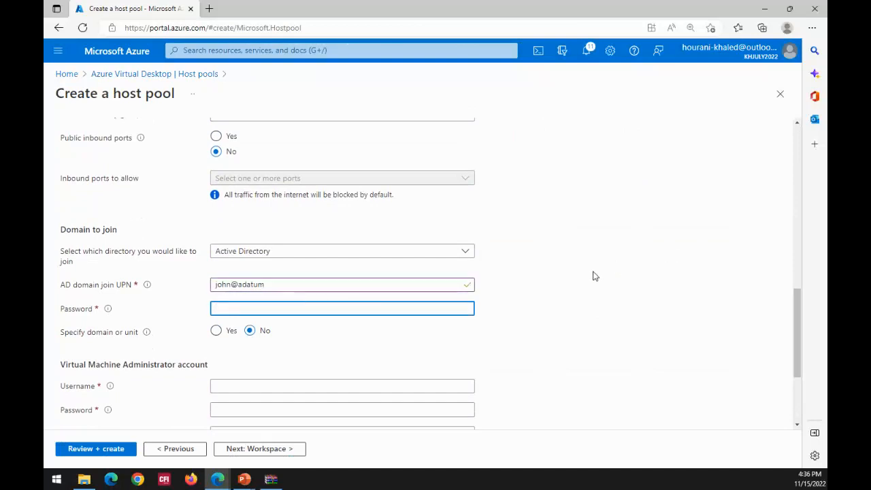
text(Pa55w.rd)
- Fill in the username of the Virtual Machine Administrator account, replacing the reserved word with a personal account name
scroll(663, 218, down, 1)
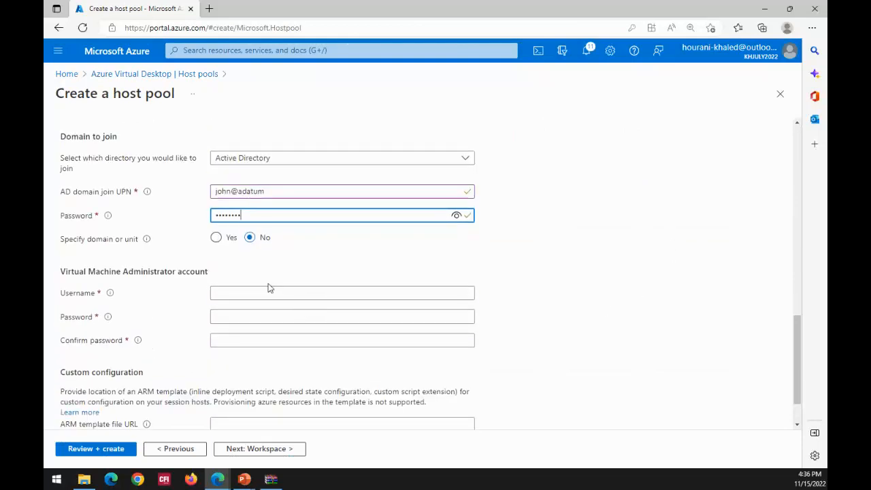
click(249, 286)
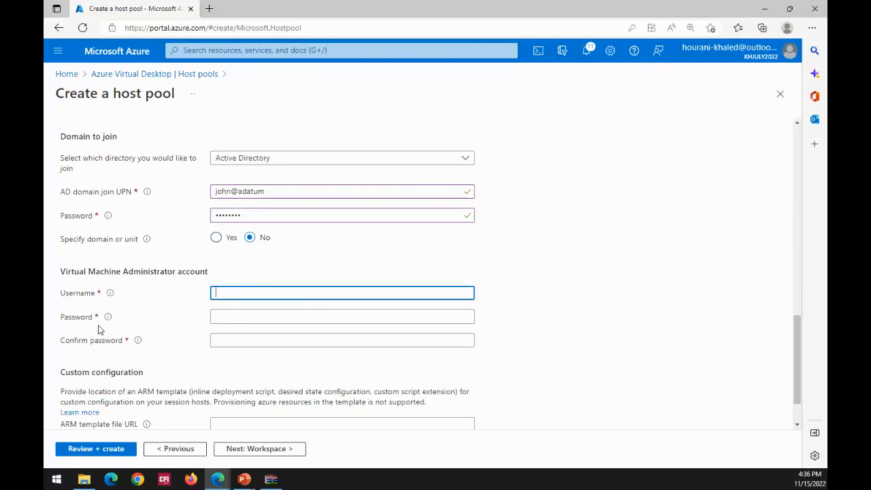
mouse_move(107, 316)
scroll(638, 287, down, 1)
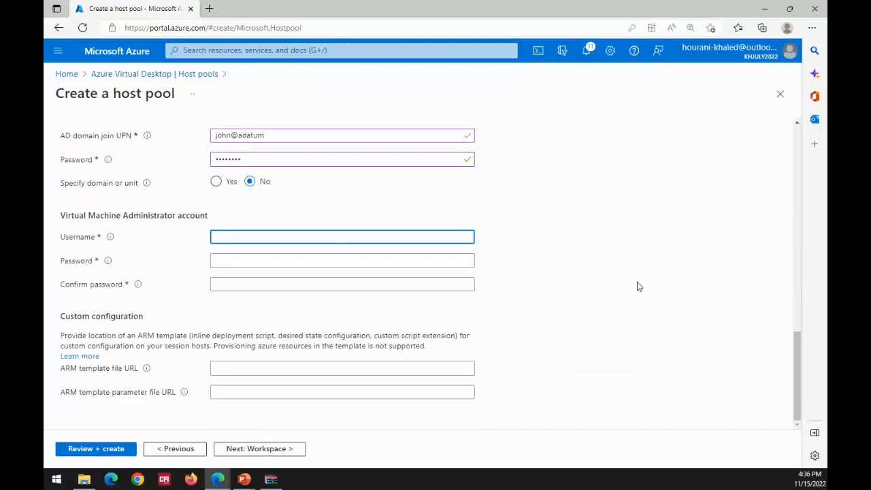
text(admin)
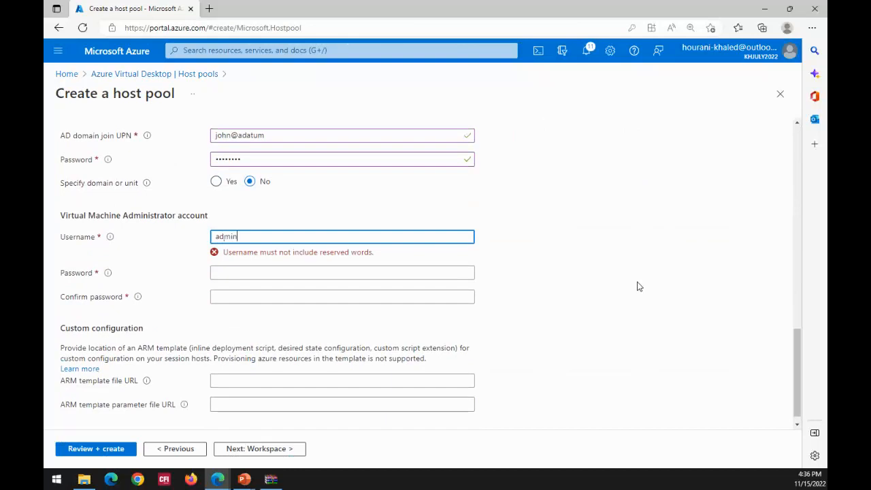
key(Tab)
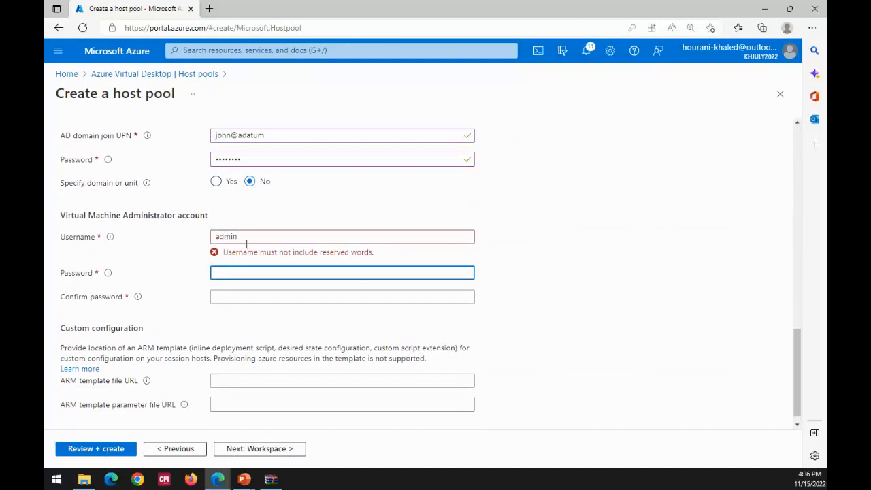
key(shift+Tab)
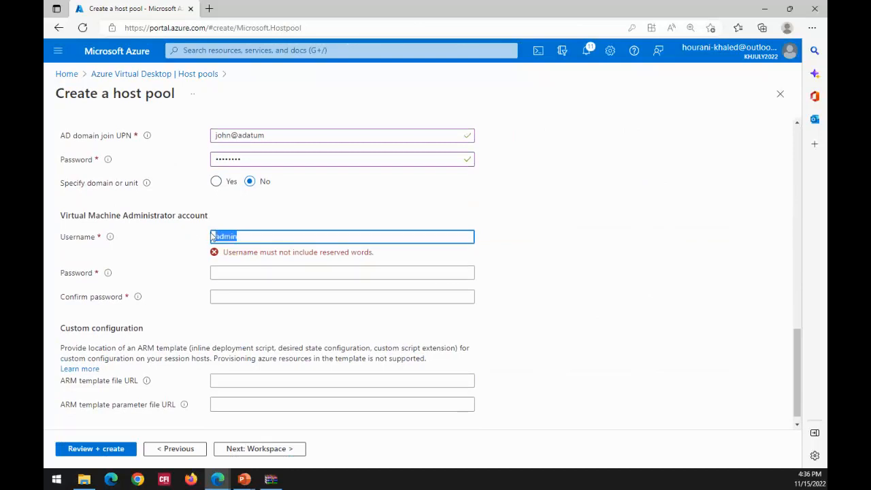
text(khaled)
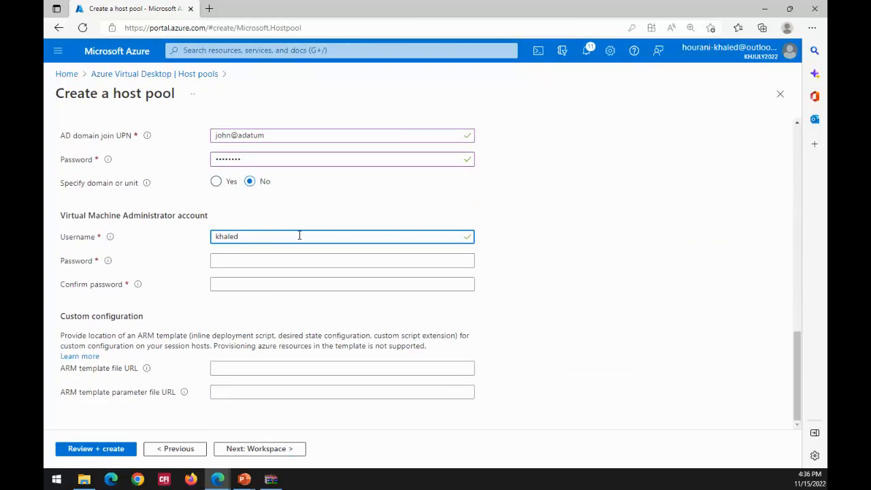
- Enter a password for the Virtual Machine Administrator account, clearing the first few characters and starting over
click(257, 262)
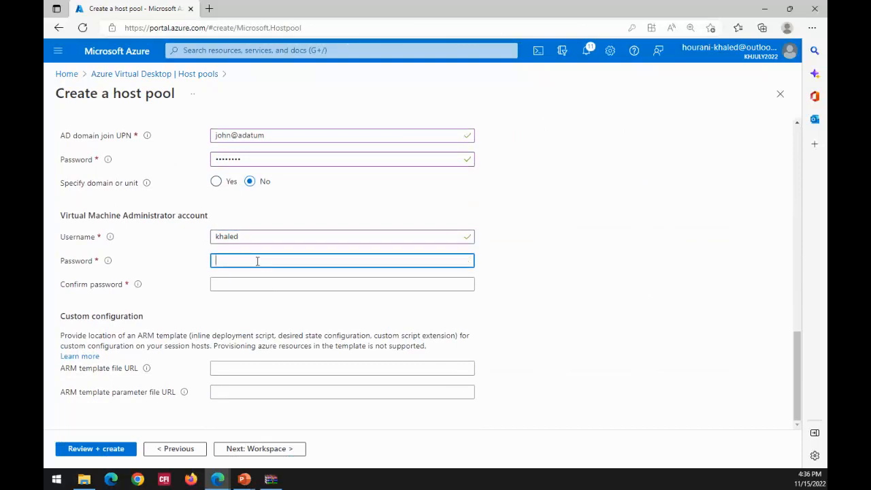
text(•••)
key(BackSpace)
key(BackSpace)
key(BackSpace)
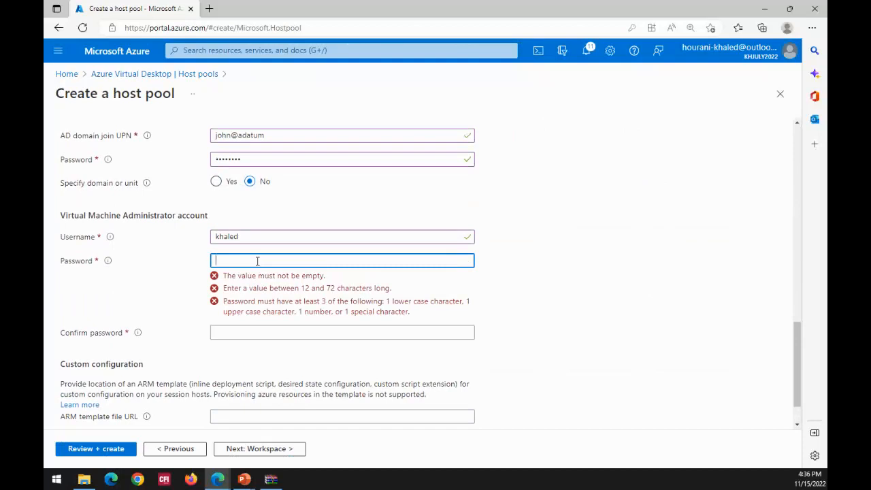
text(••••••••••••••)
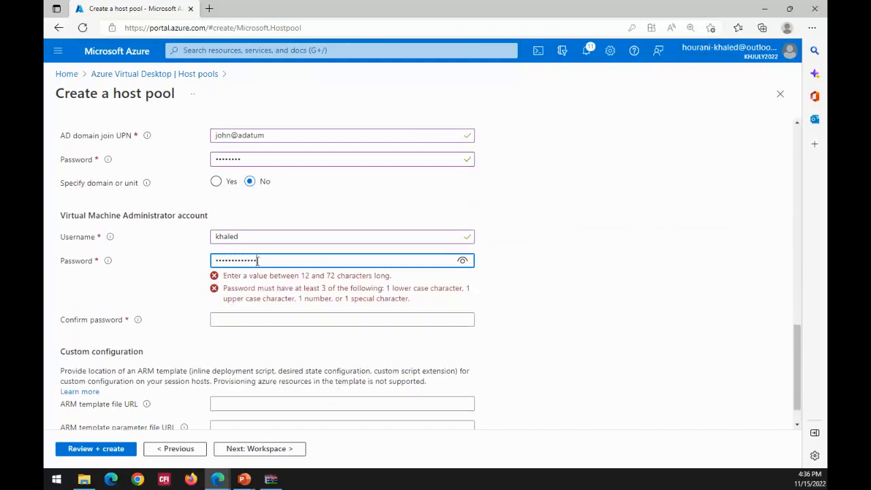
text(••)
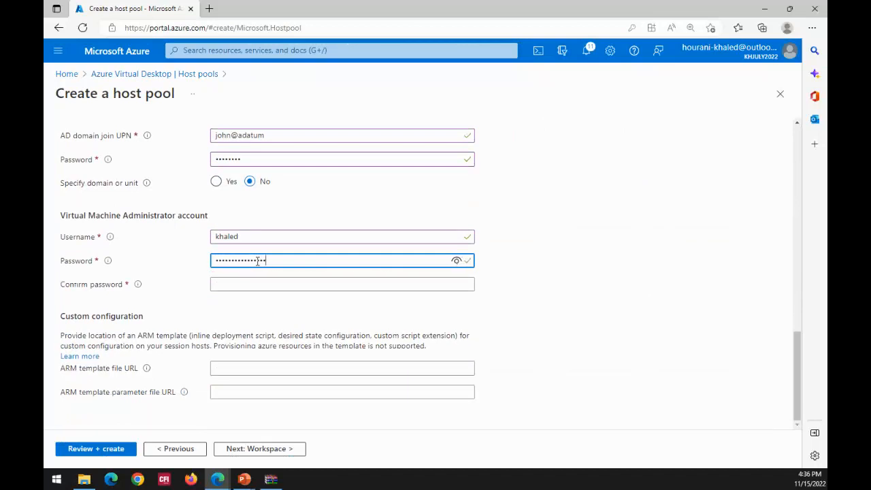
- Try to confirm the Virtual Machine Administrator account's password
click(259, 283)
text(••••)
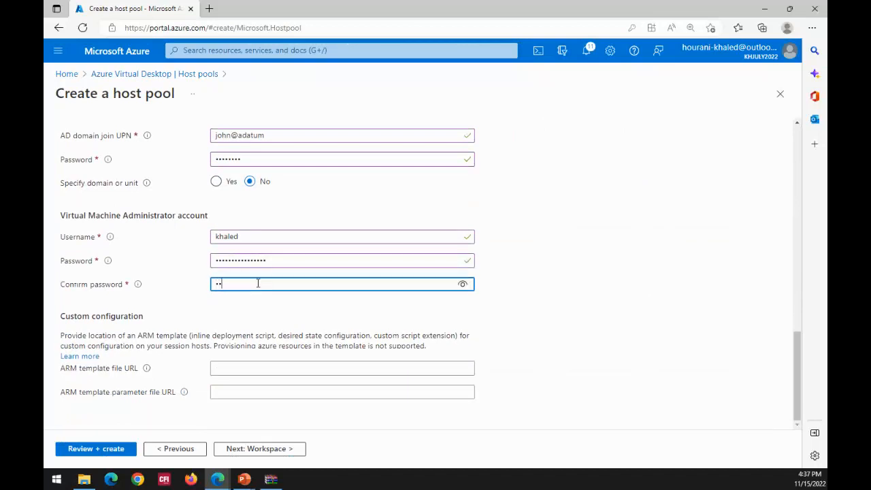
text(••••••)
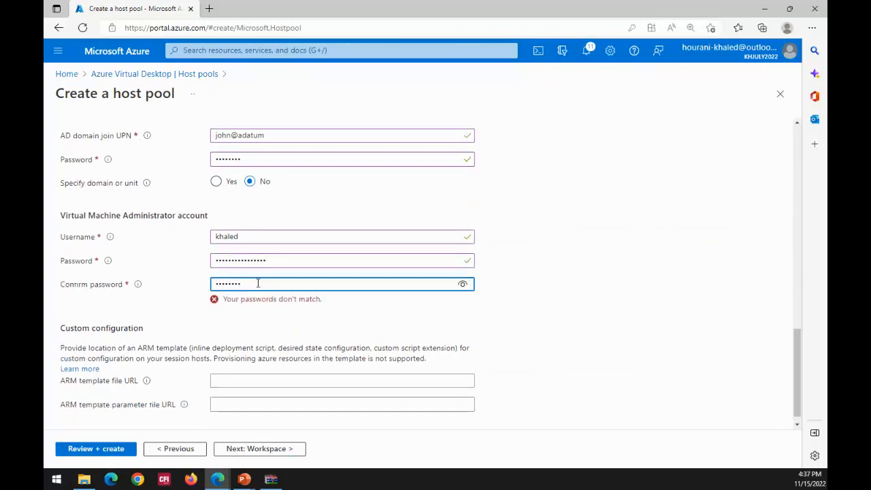
text(••••••)
- Replace the whole entry in the administrator account's Confirm password field with the password
drag(272, 285, 168, 299)
text(••••••••)
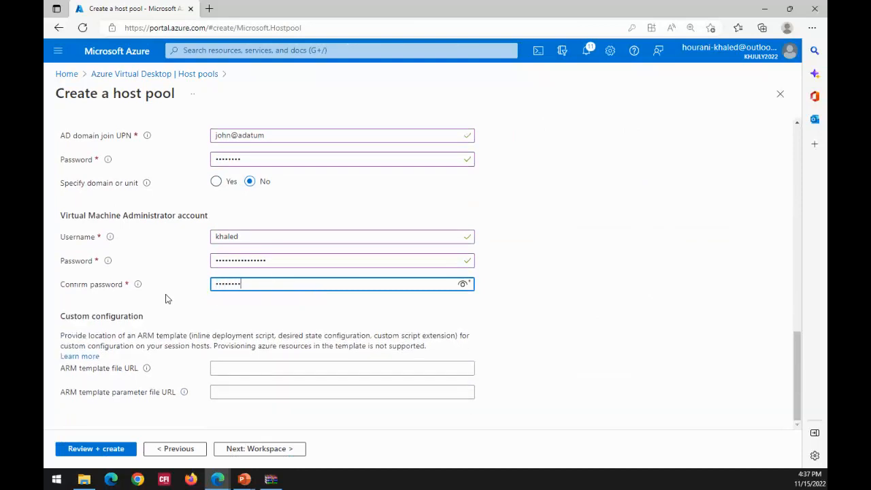
text(•••)
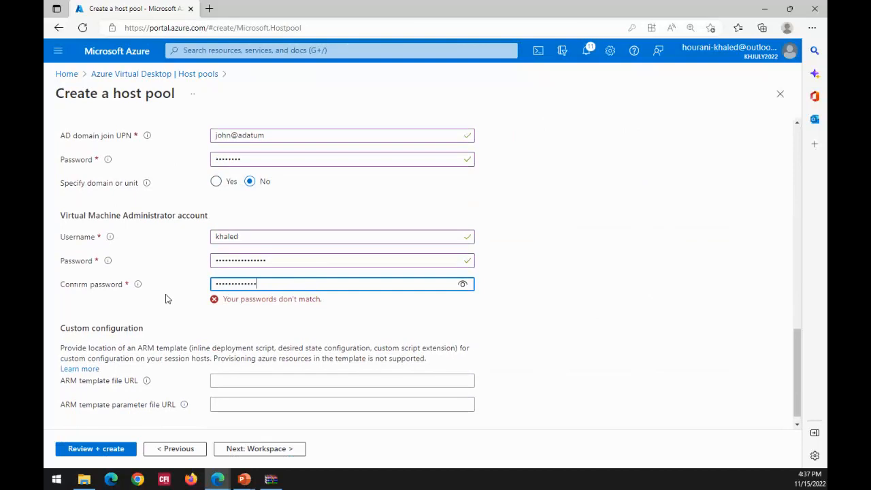
text(••••)
- Re-enter the Virtual Machine Administrator account's password to match its confirmation
drag(280, 261, 152, 262)
text(••••••)
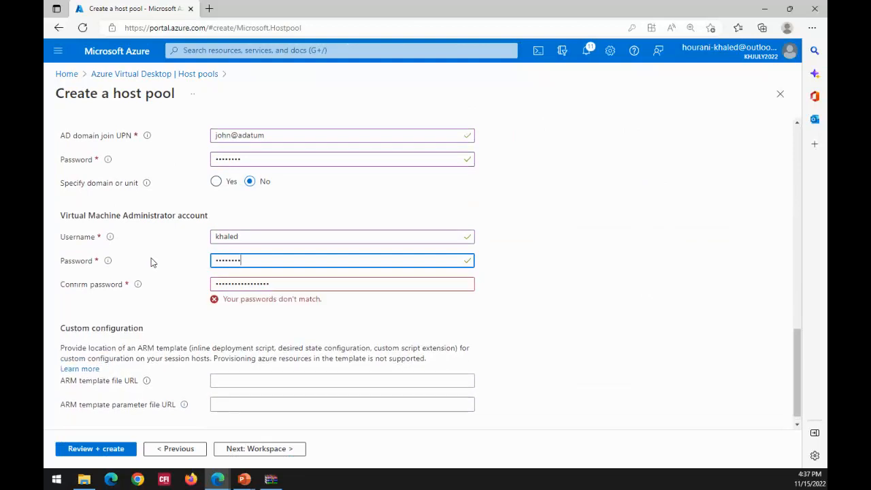
text(••••••••••)
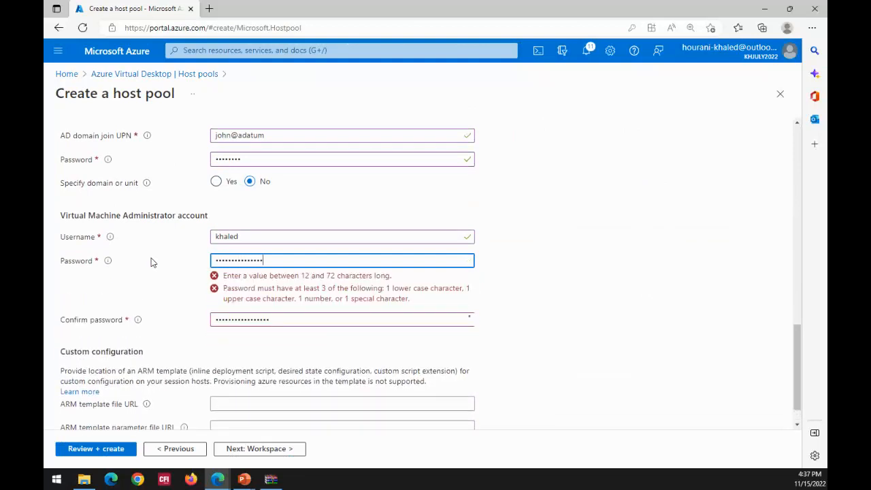
click(678, 265)
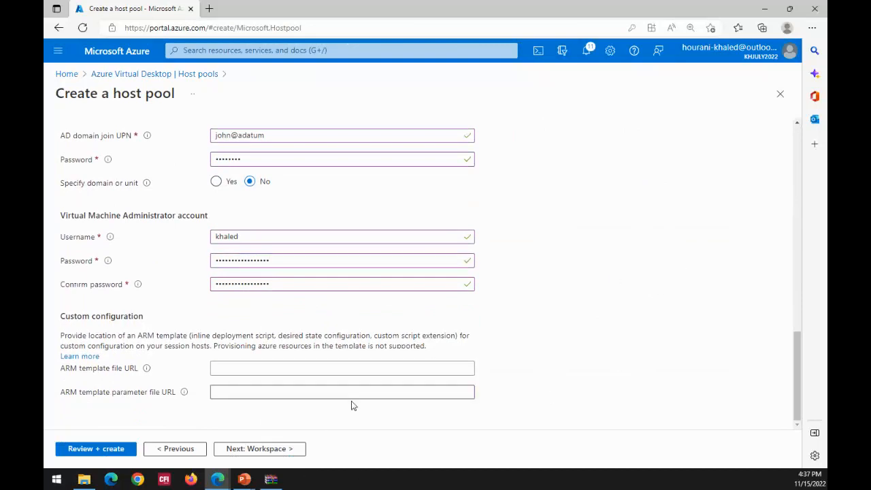
click(264, 392)
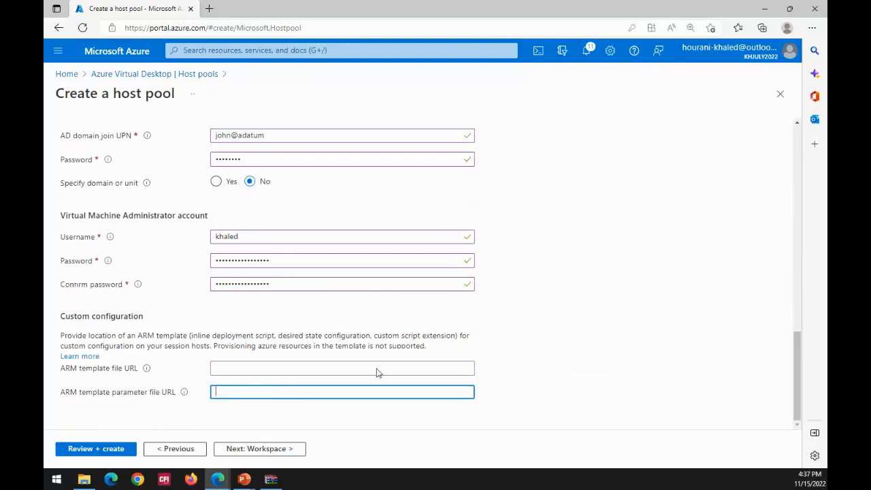
- Register the host pool's desktop app group to the existing workspace workspace1
drag(801, 358, 790, 99)
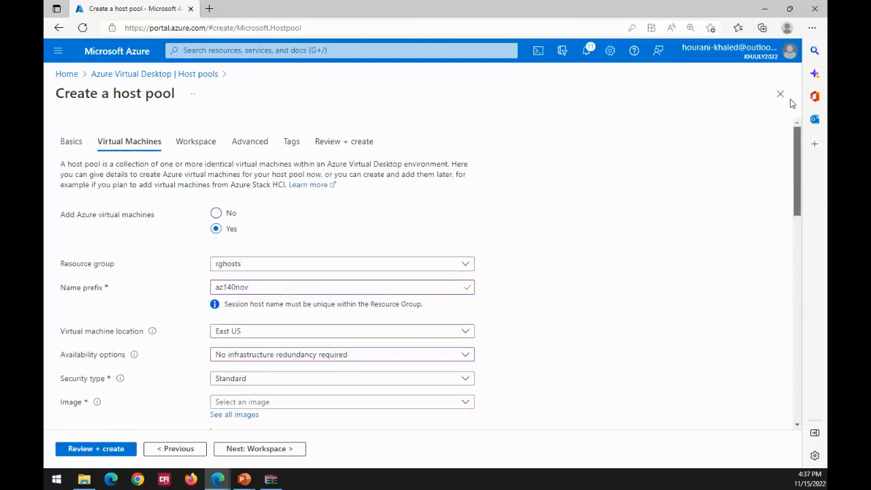
click(198, 145)
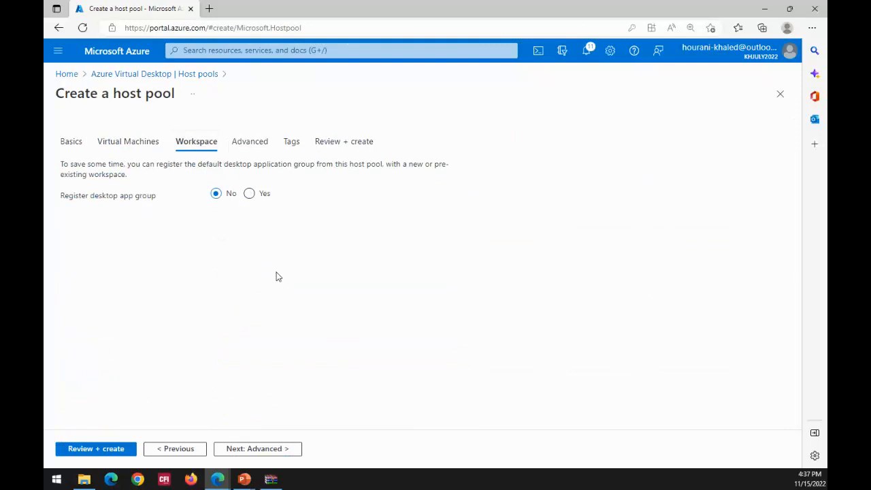
click(250, 194)
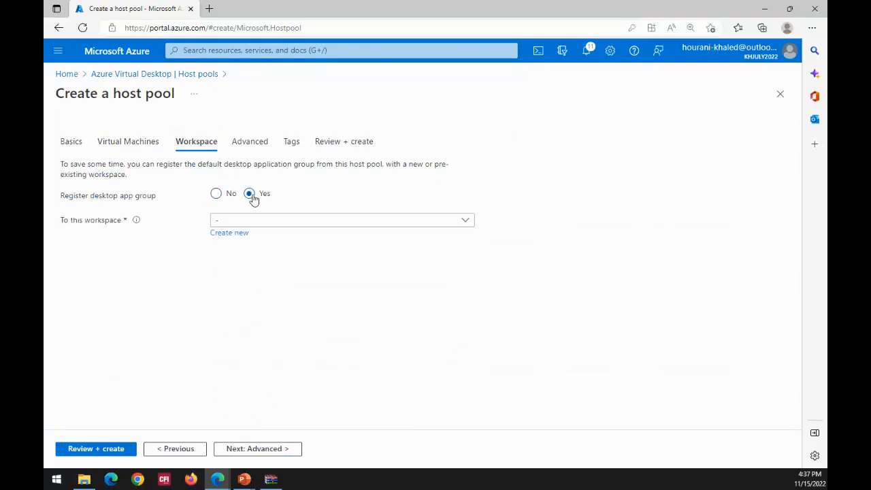
click(470, 225)
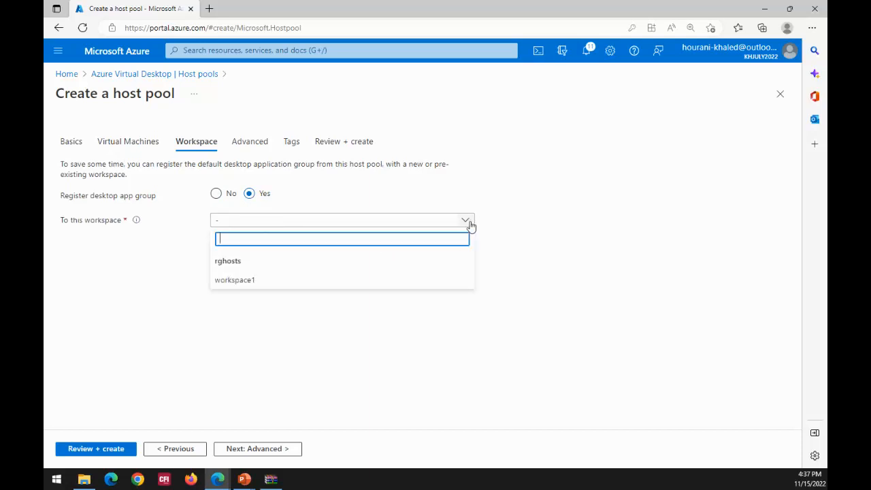
click(268, 281)
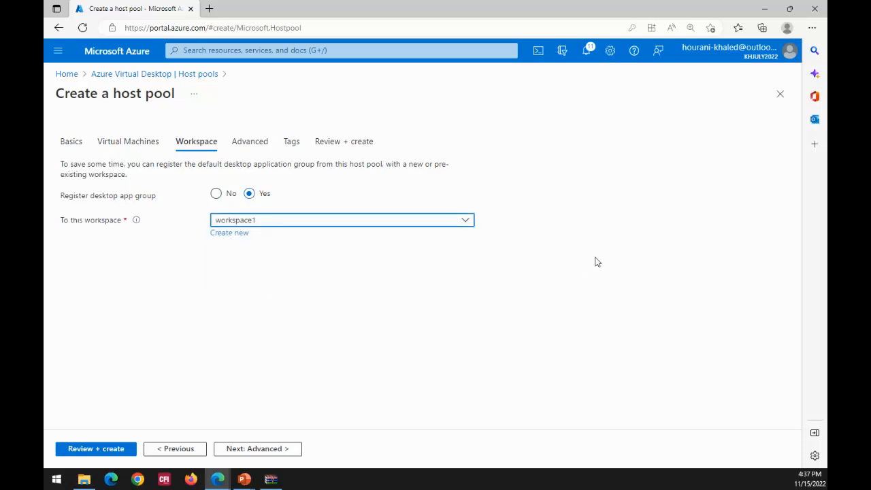
- Run the final review of the host pool configuration and minimize the browser to return to the presentation slides
click(246, 142)
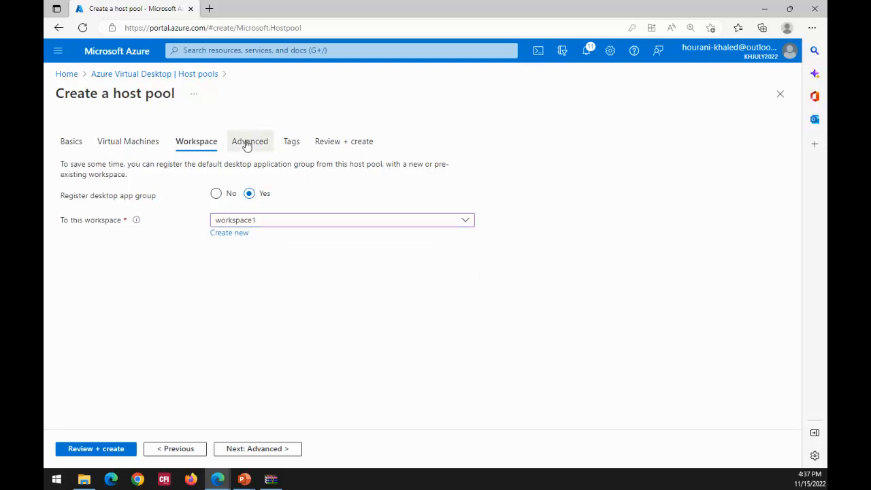
click(332, 143)
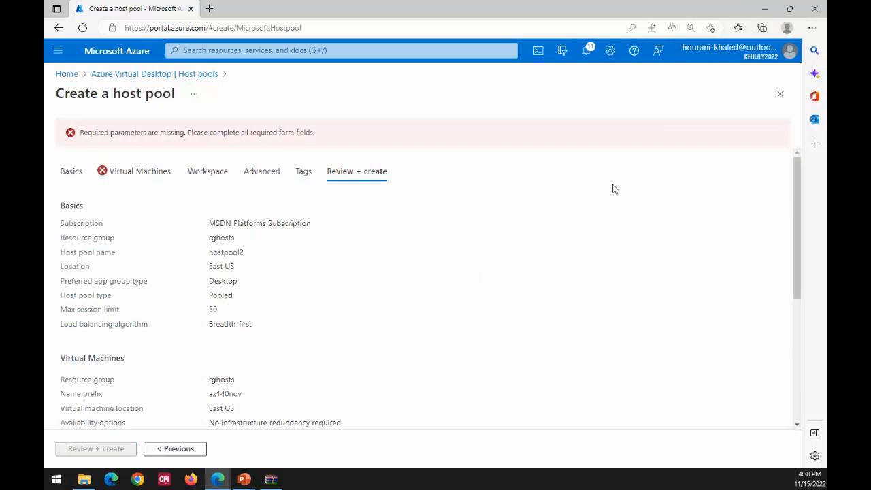
click(771, 11)
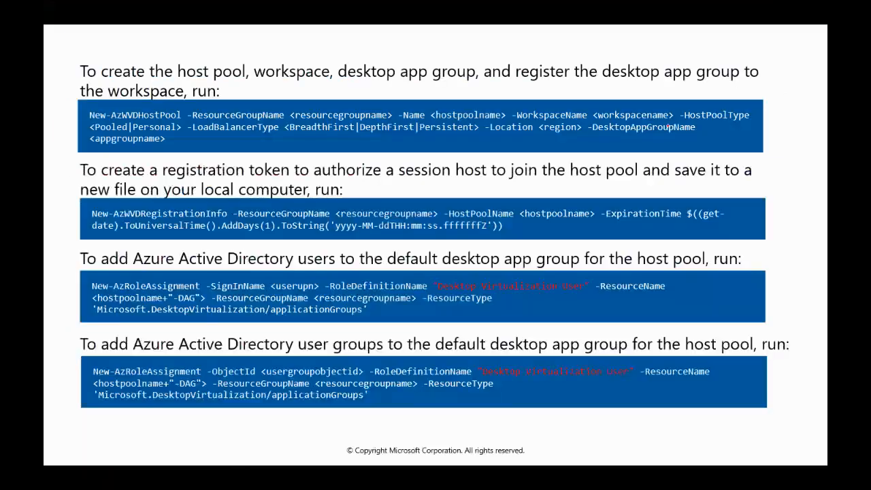
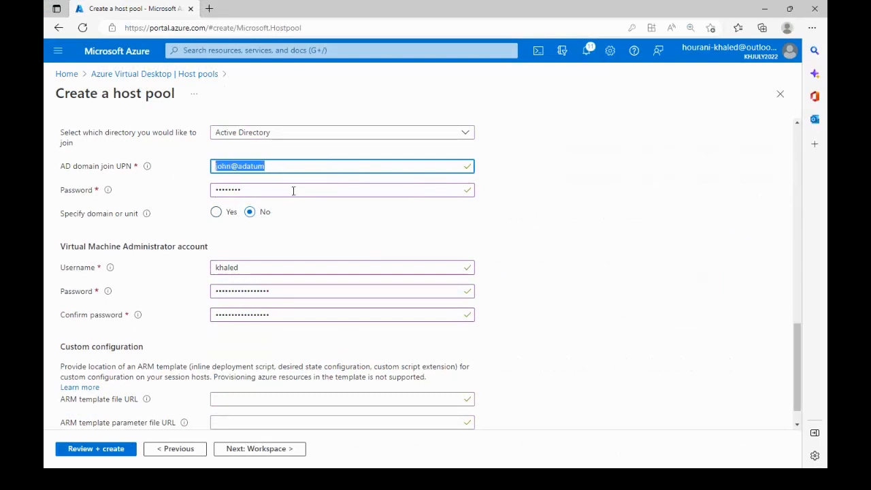
- Review the AD domain join credentials and the Virtual Machine Administrator account's username and password fields
drag(294, 187, 185, 194)
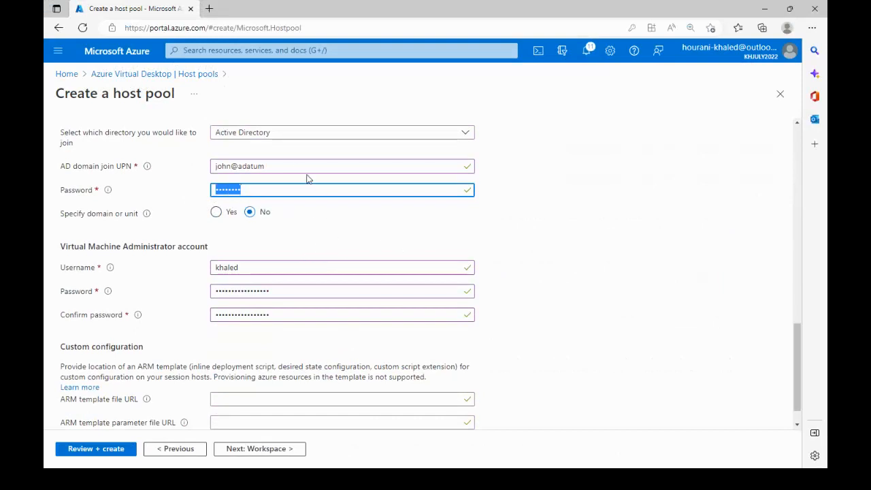
click(280, 167)
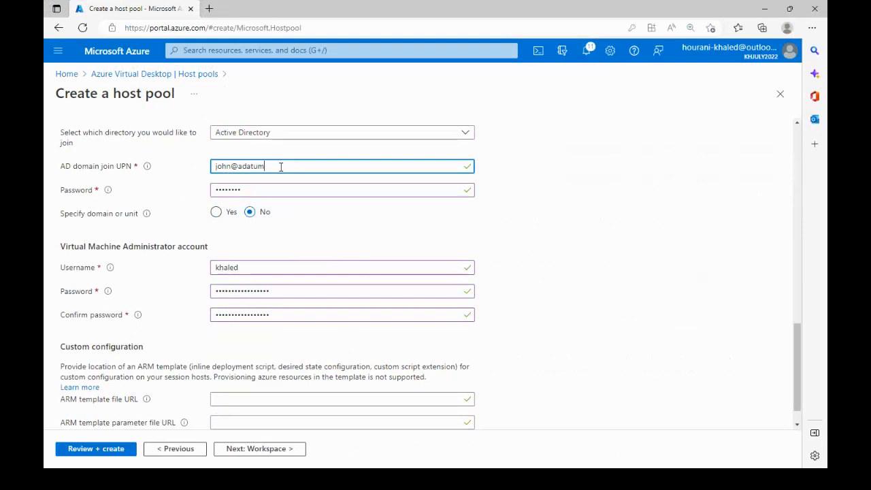
drag(280, 167, 196, 175)
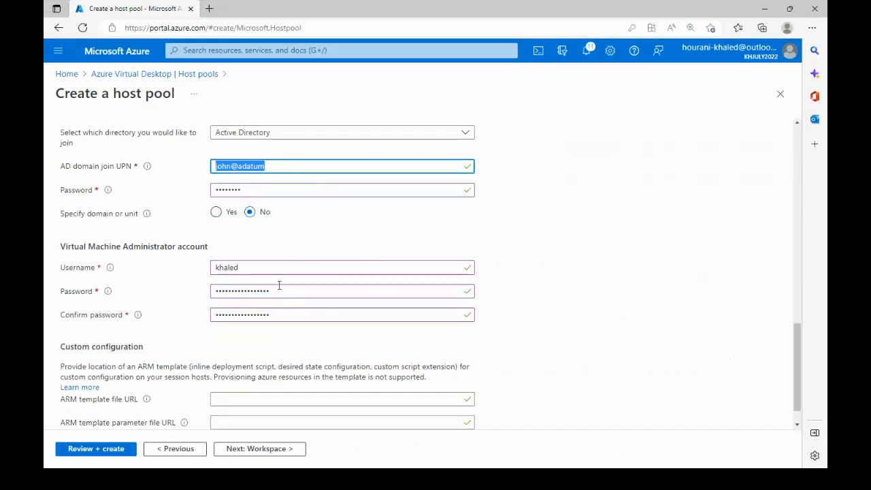
drag(256, 267, 204, 270)
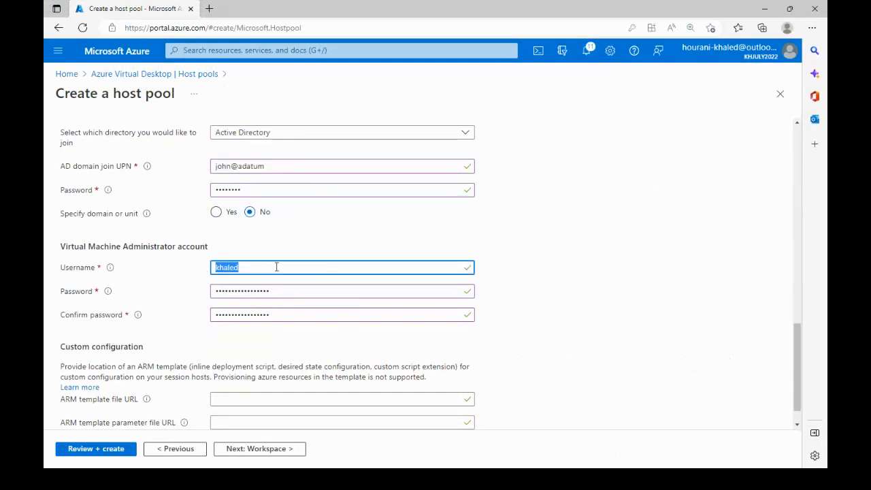
click(276, 267)
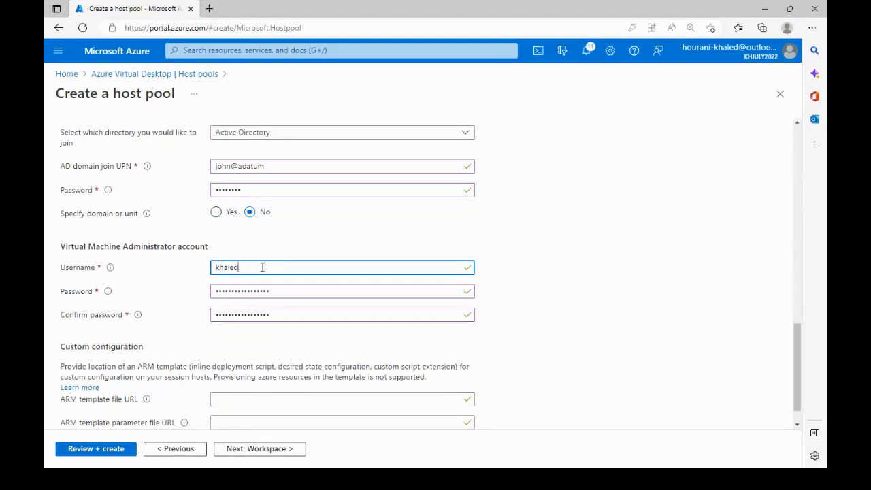
click(283, 290)
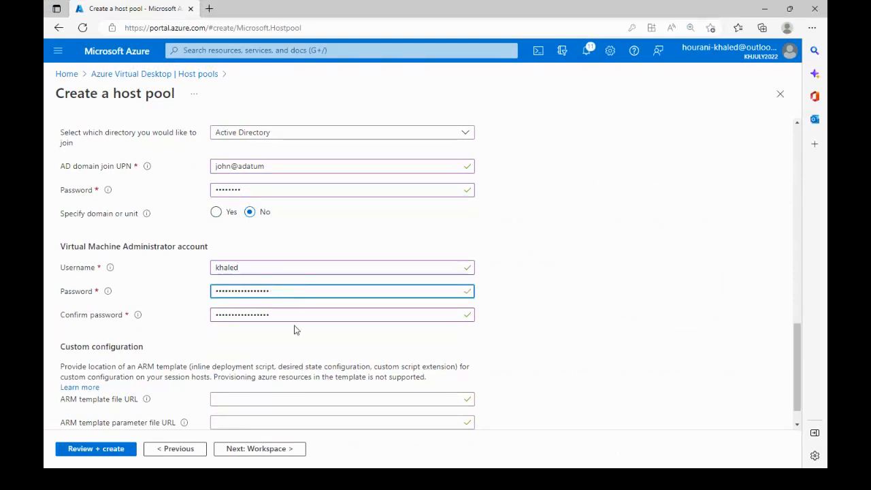
click(292, 316)
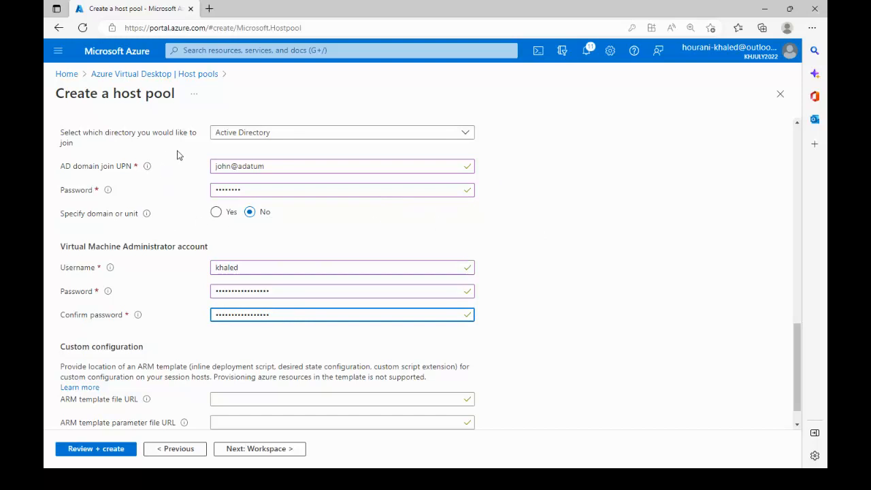
- Switch the directory to join to Azure Active Directory to compare its options, and set it back to Active Directory
scroll(406, 182, up, 3)
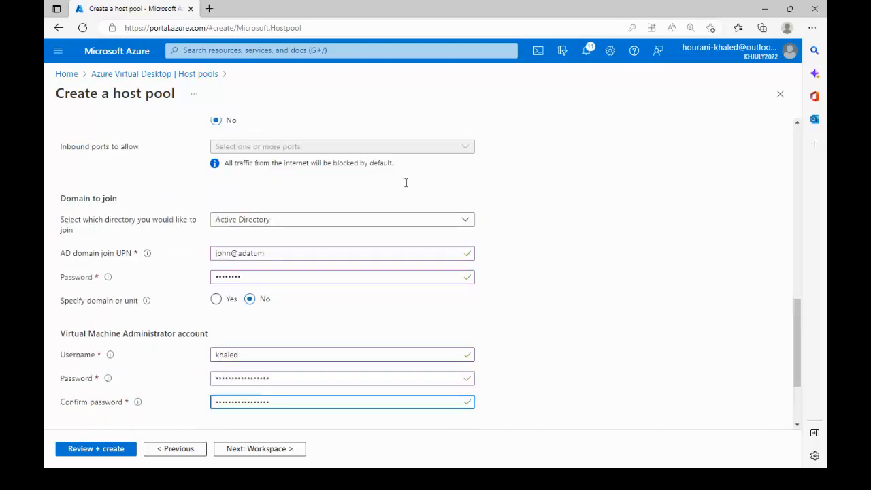
click(467, 232)
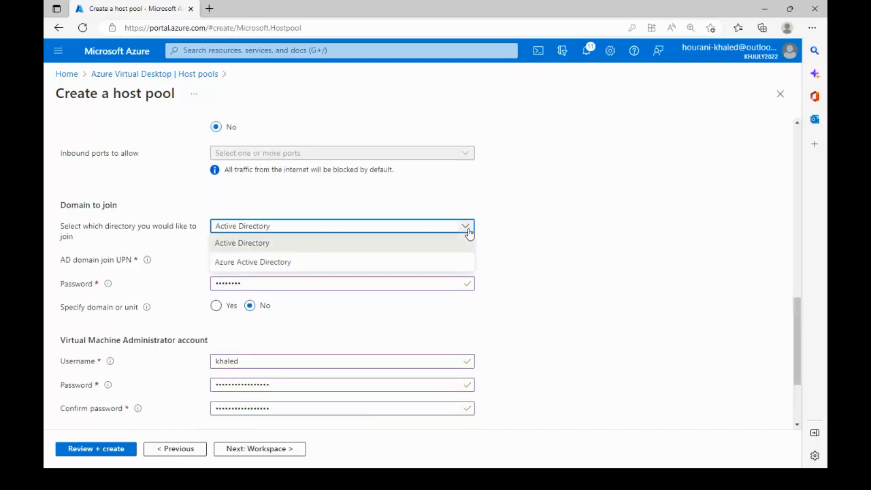
click(322, 244)
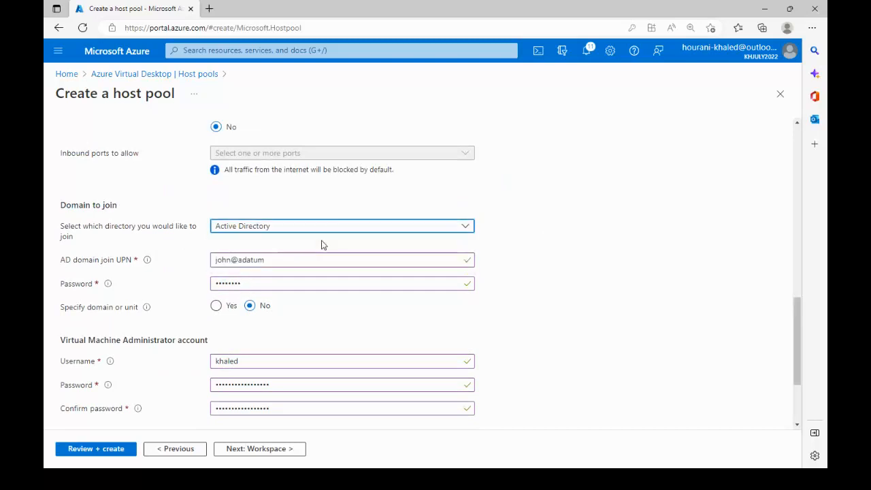
click(458, 231)
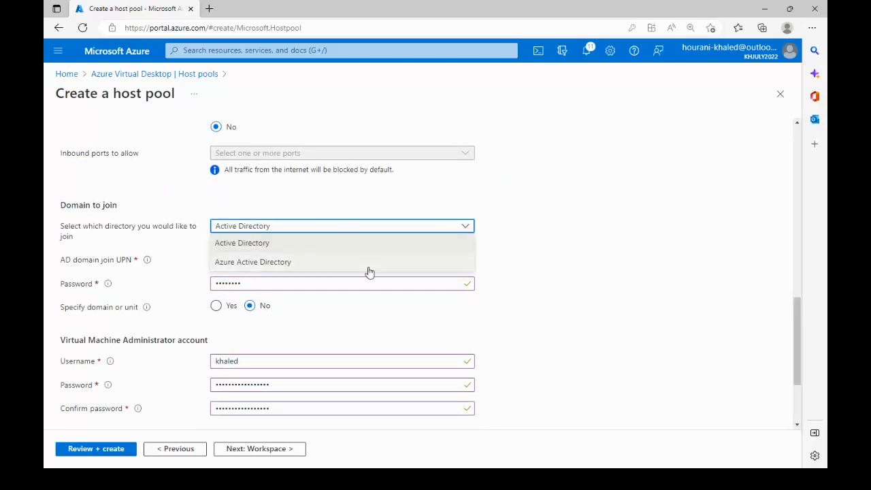
click(347, 265)
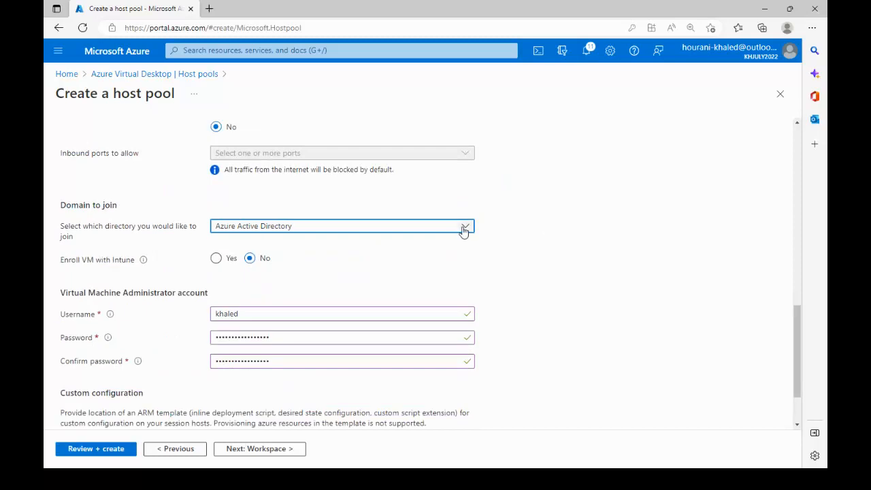
click(462, 229)
click(374, 248)
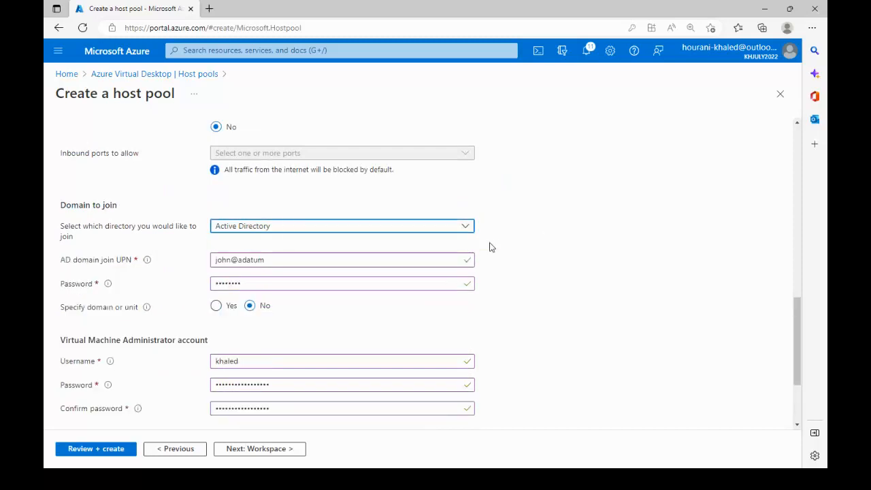
- Recheck the domain join and administrator account entries, and look over the network and virtual machine settings above them
click(331, 261)
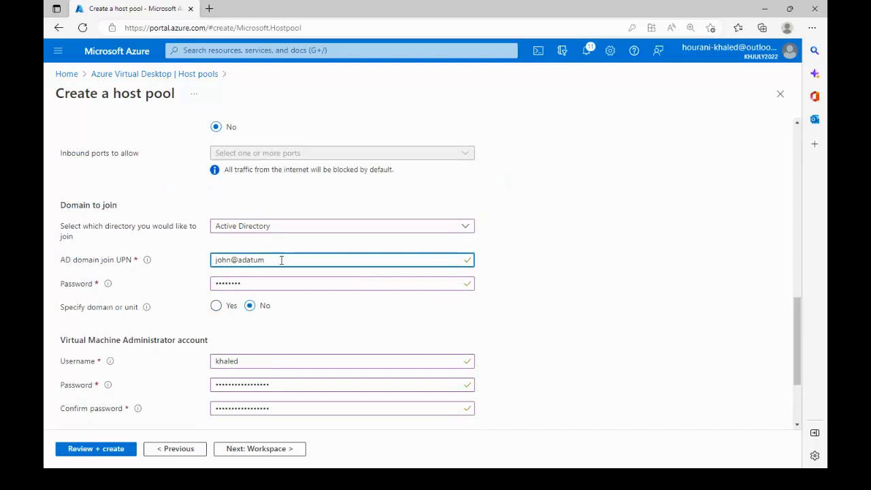
drag(282, 260, 180, 272)
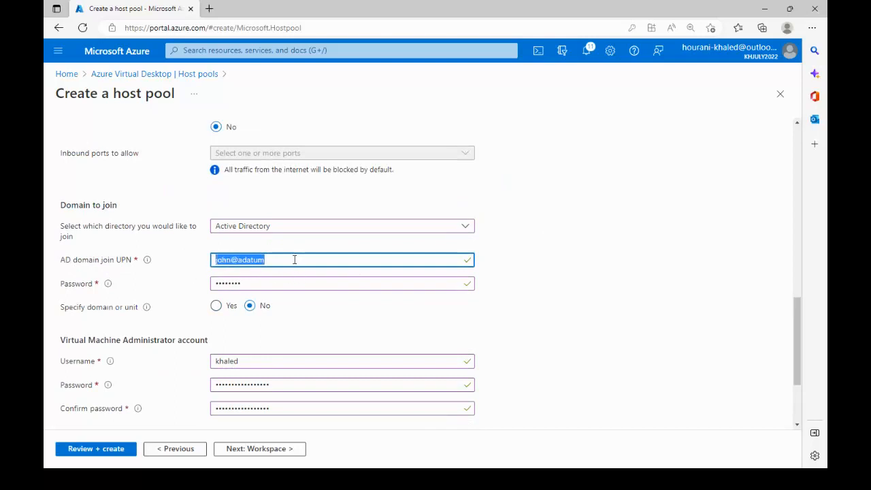
click(263, 282)
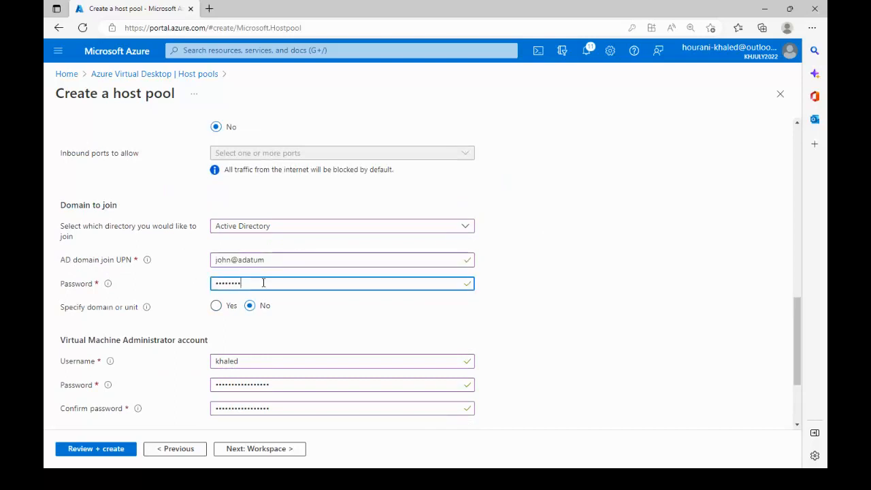
drag(201, 287, 184, 286)
drag(272, 259, 200, 268)
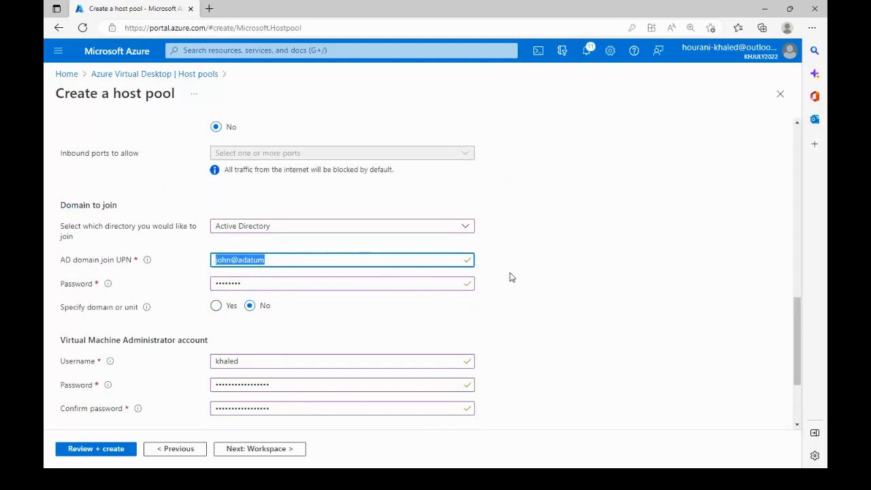
click(281, 361)
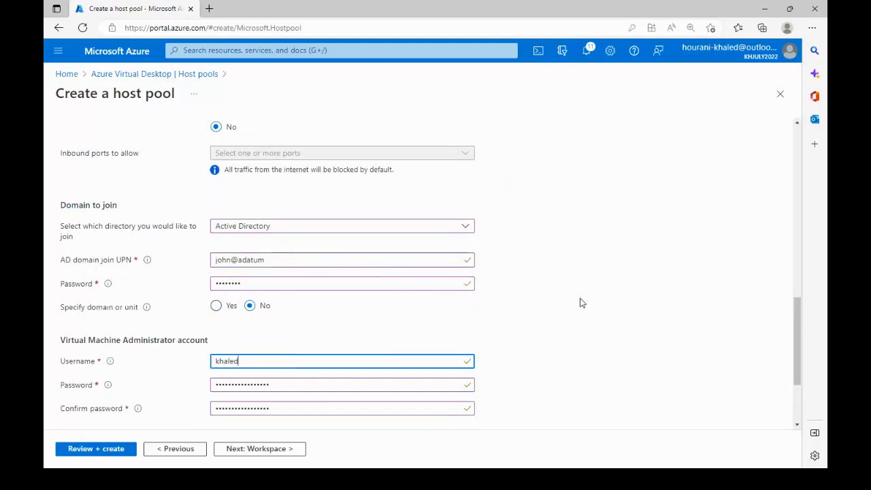
scroll(596, 279, down, 3)
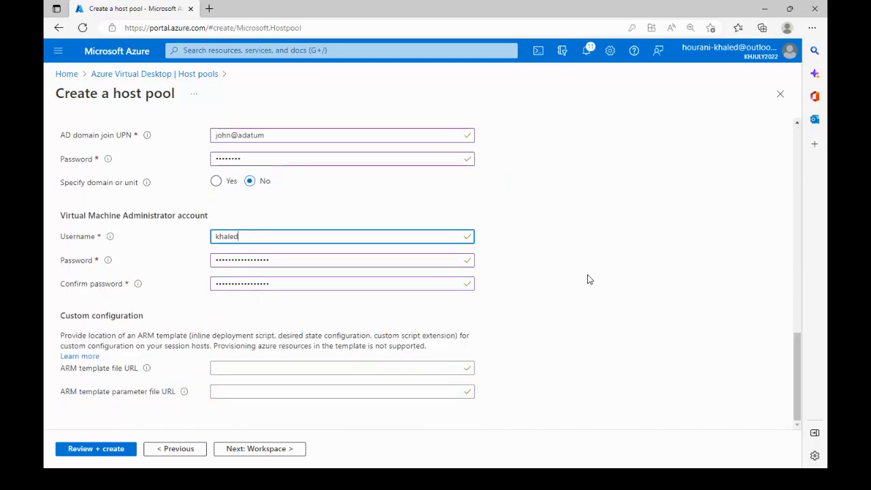
scroll(229, 274, up, 5)
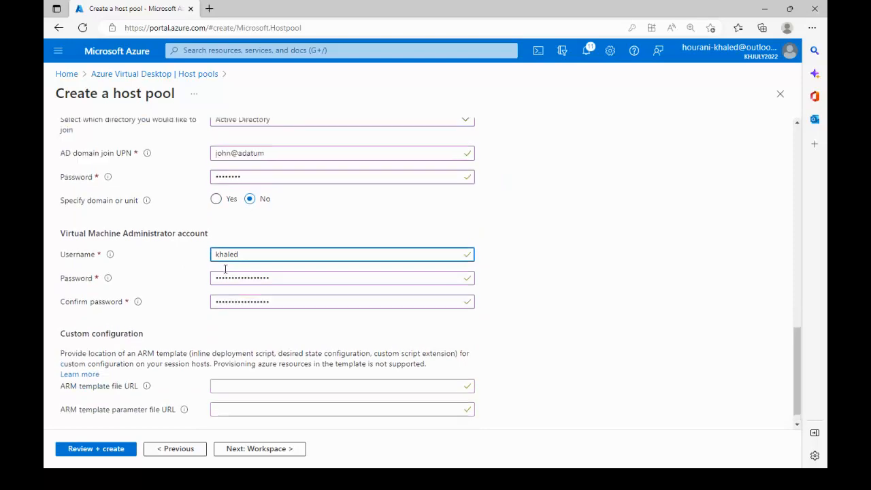
scroll(511, 294, down, 5)
scroll(472, 278, up, 15)
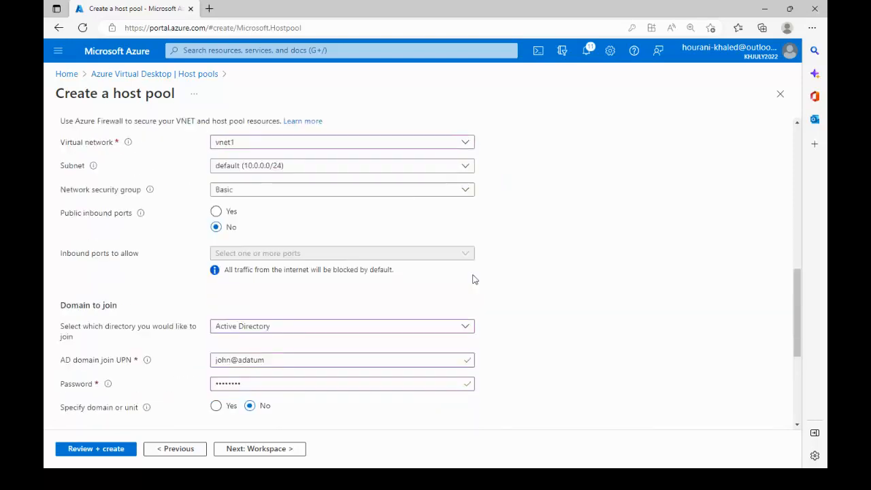
scroll(247, 246, down, 5)
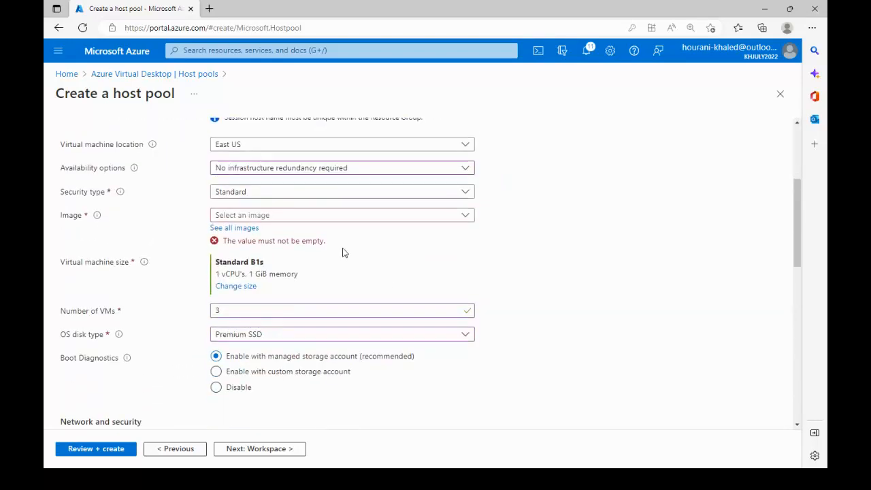
- Look through the predefined session host images and close the list without choosing one
click(464, 215)
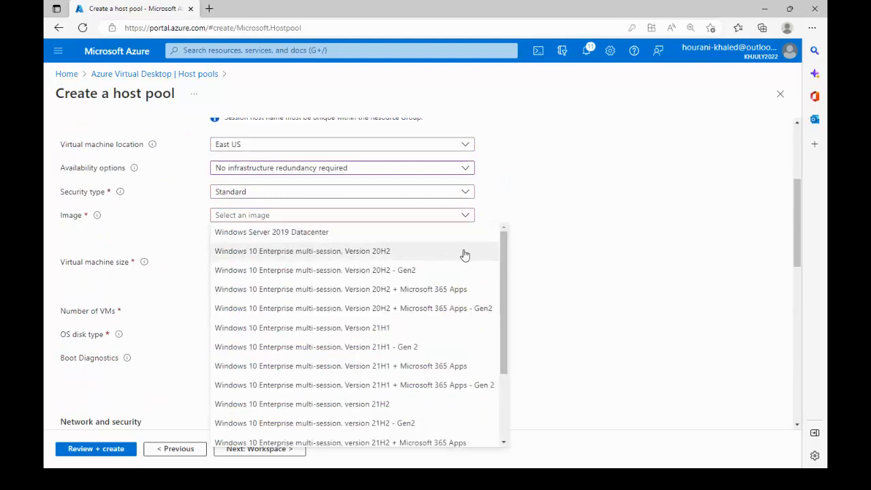
drag(506, 252, 508, 348)
drag(510, 319, 498, 238)
click(602, 211)
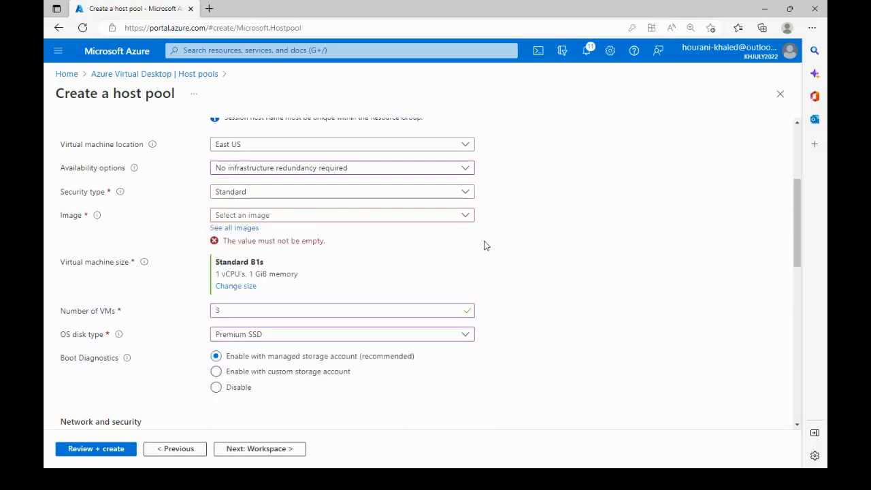
- Open the full marketplace image catalogue and browse its Analytics, Blockchain and Compute categories
click(233, 229)
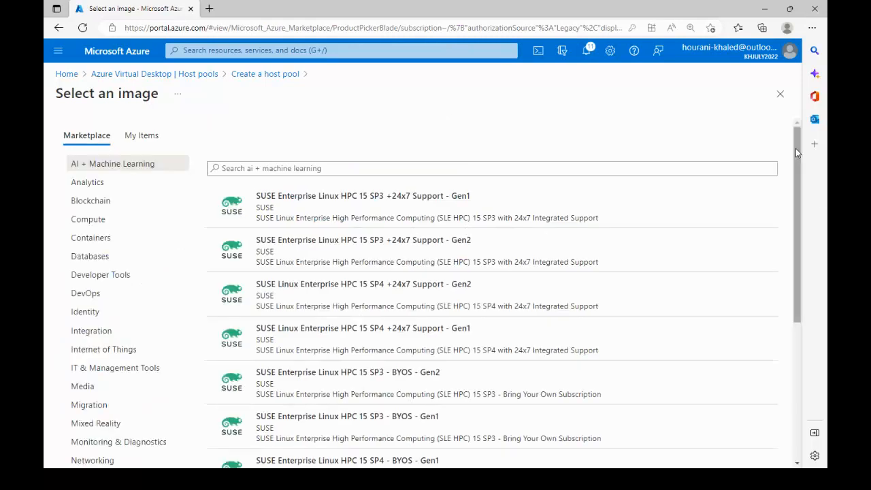
mouse_move(797, 152)
mouse_down()
mouse_move(802, 246)
mouse_move(795, 146)
mouse_up()
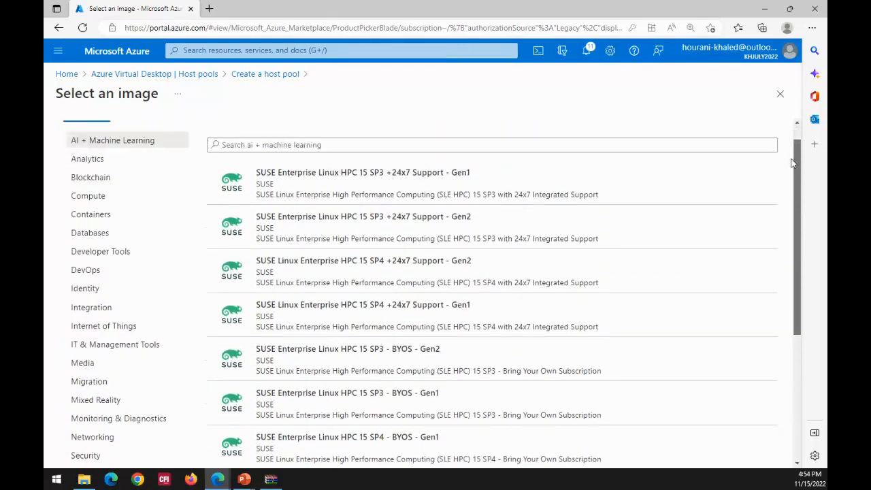
click(101, 163)
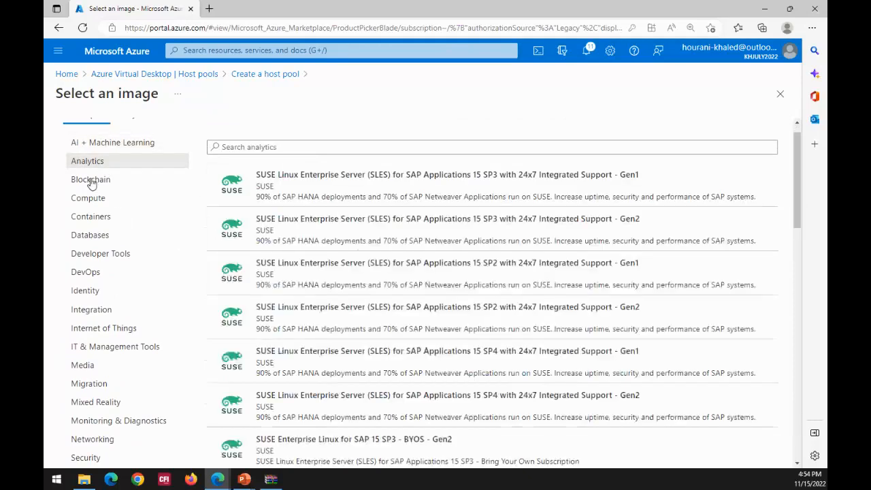
click(90, 180)
click(80, 198)
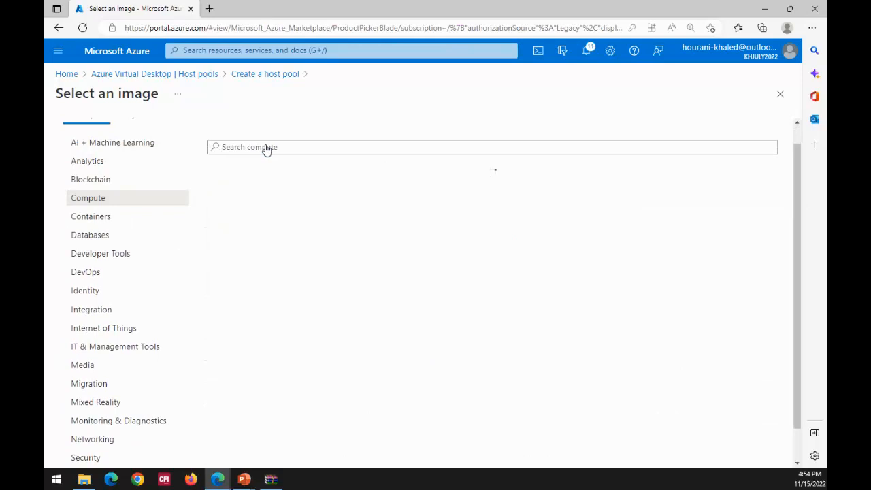
- Search for "windows" images in the Analytics category and in the AI + Machine Learning category
click(255, 151)
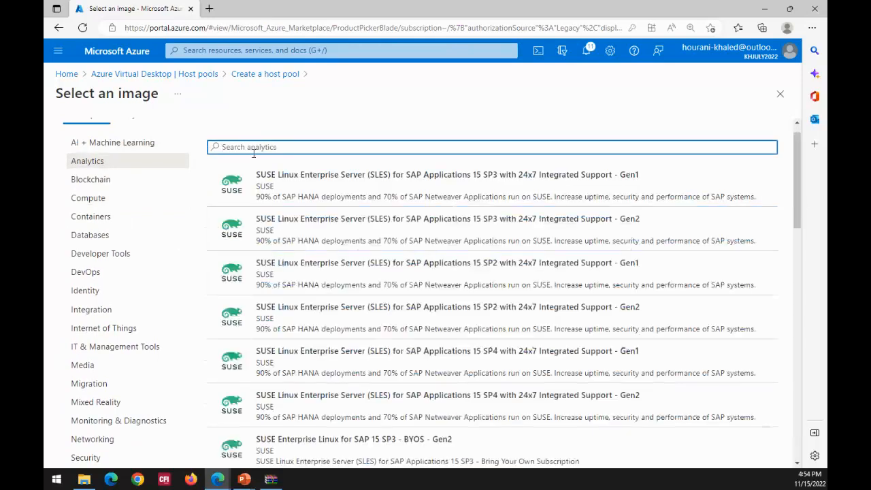
text(windows)
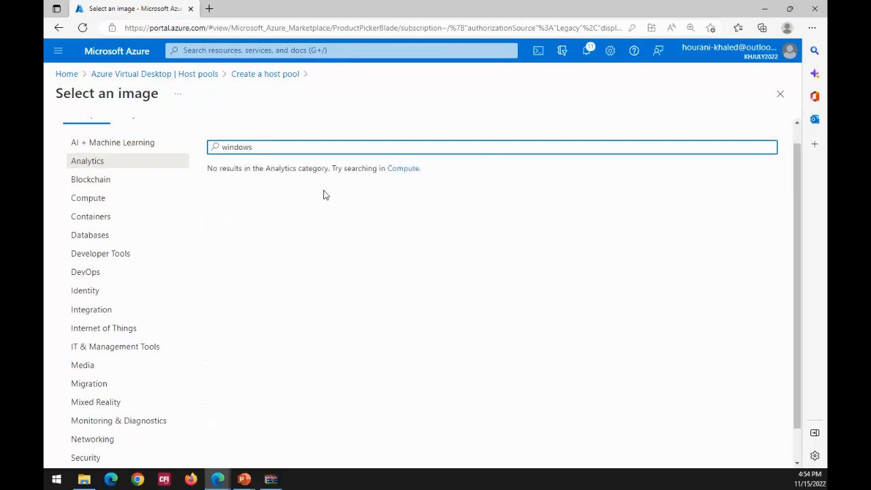
click(103, 143)
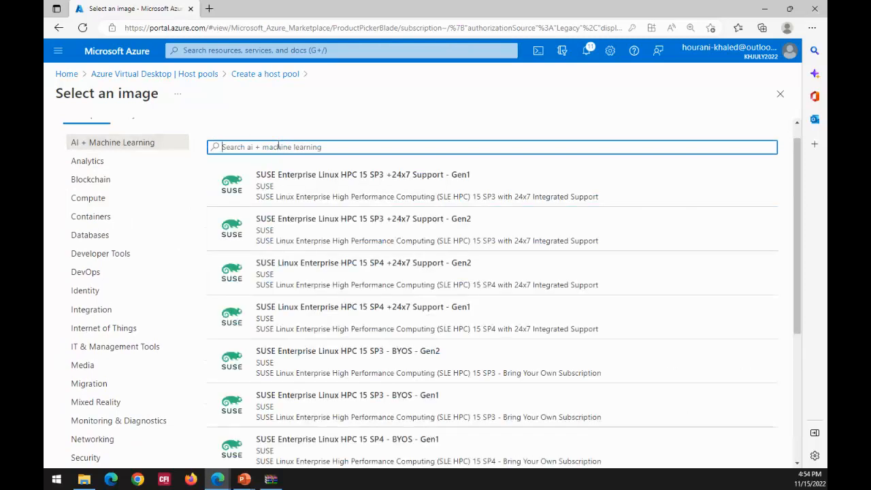
text(windows)
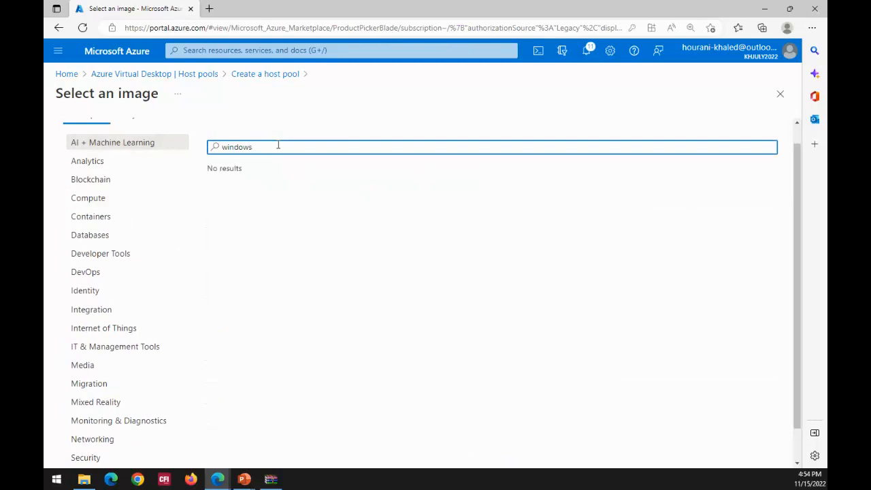
- Apply the "windows" search to the Compute category and browse the Windows Server images
click(104, 207)
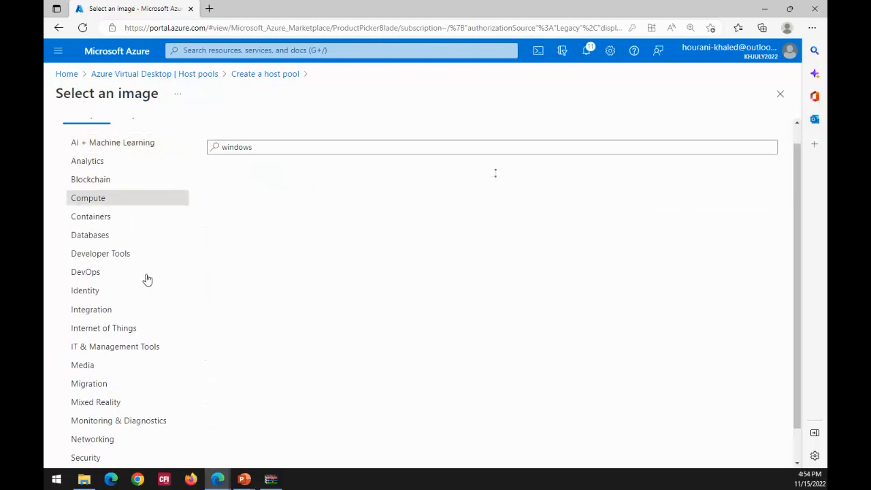
scroll(603, 234, down, 2)
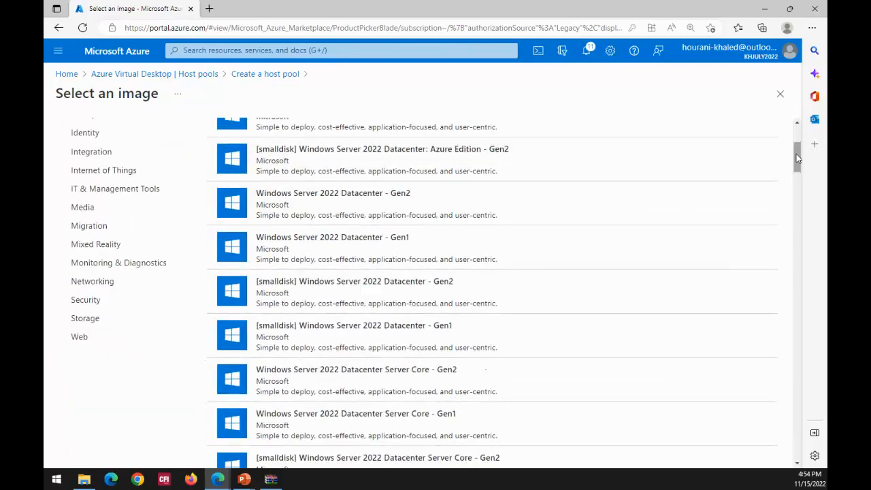
drag(796, 154, 794, 129)
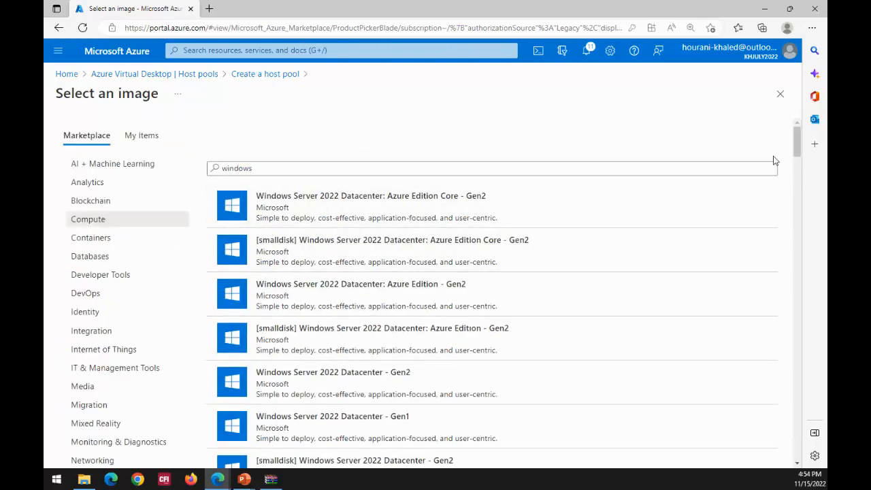
- Browse the Windows client images in the Compute results, including Windows 7, Windows 10 Enterprise and the Windows 10 and 11 Enterprise Cloud PC versions
mouse_move(797, 142)
mouse_down()
mouse_move(802, 243)
mouse_move(794, 265)
mouse_move(794, 136)
mouse_up()
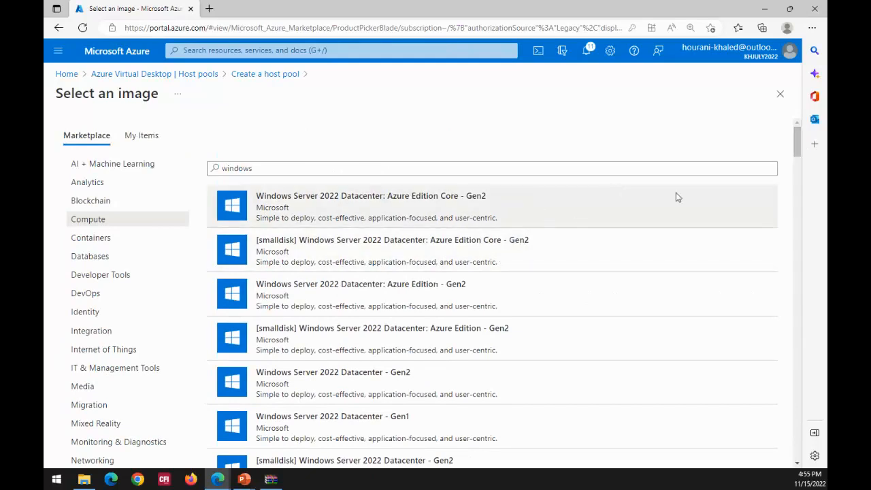
mouse_move(798, 139)
mouse_down()
mouse_move(795, 161)
mouse_move(796, 133)
mouse_up()
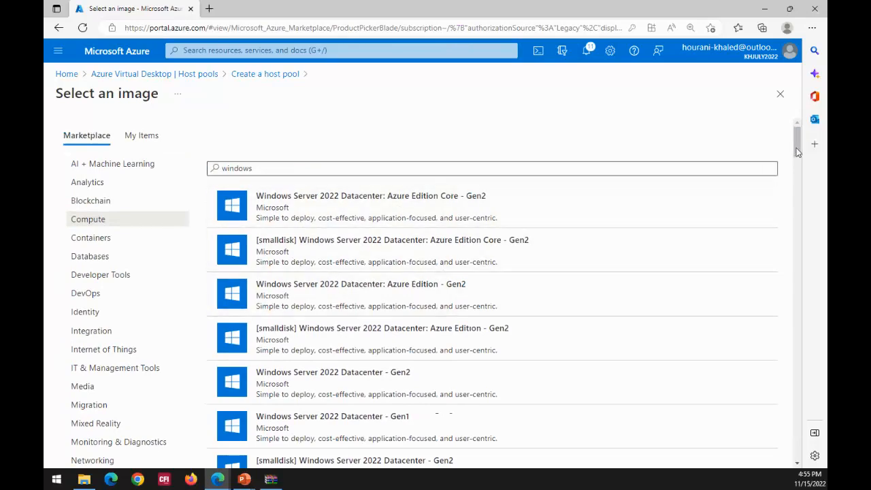
drag(798, 149, 827, 394)
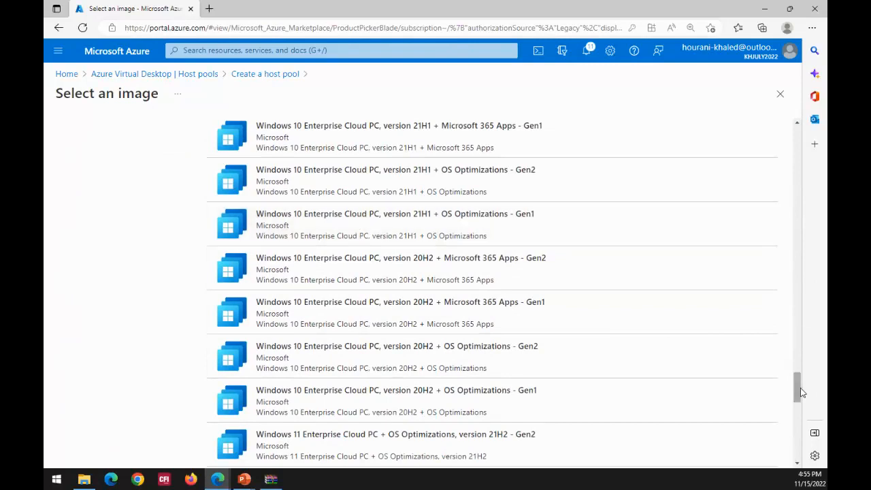
drag(797, 387, 797, 369)
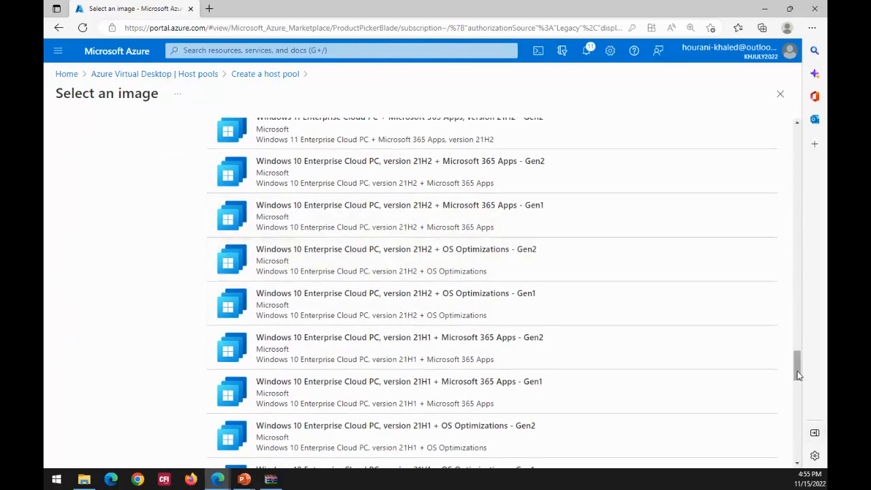
drag(795, 372, 797, 355)
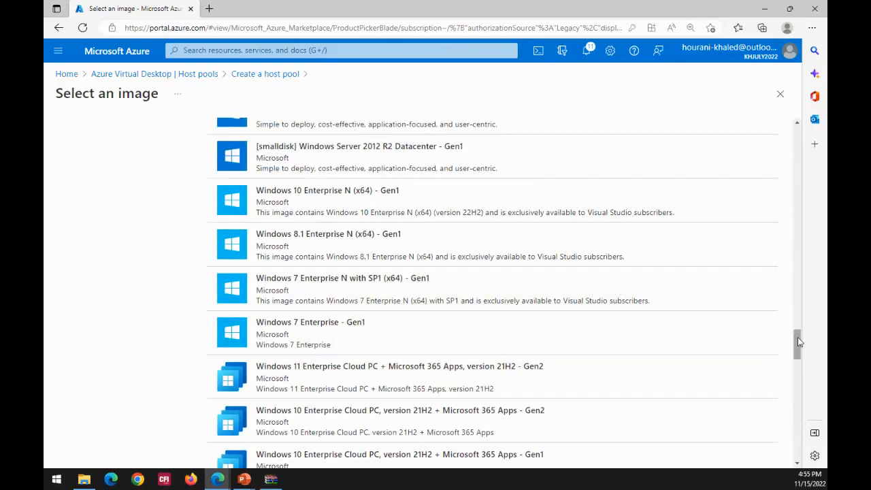
drag(797, 337, 801, 361)
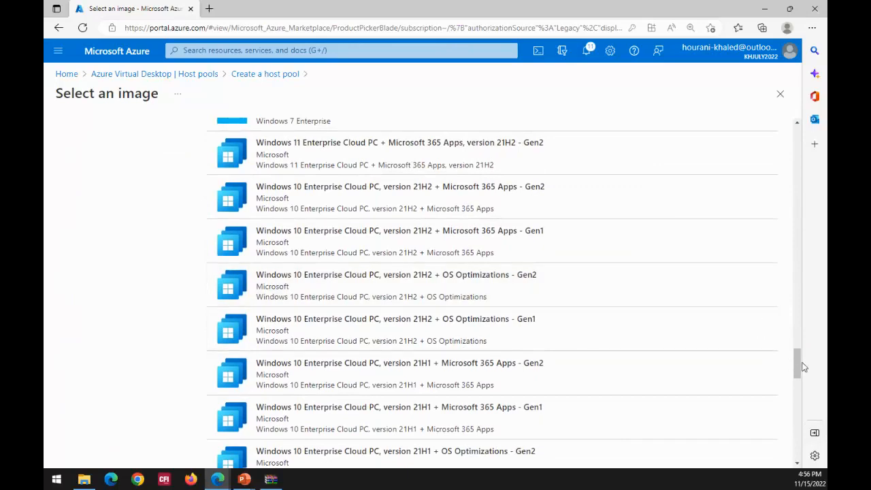
drag(802, 367, 795, 136)
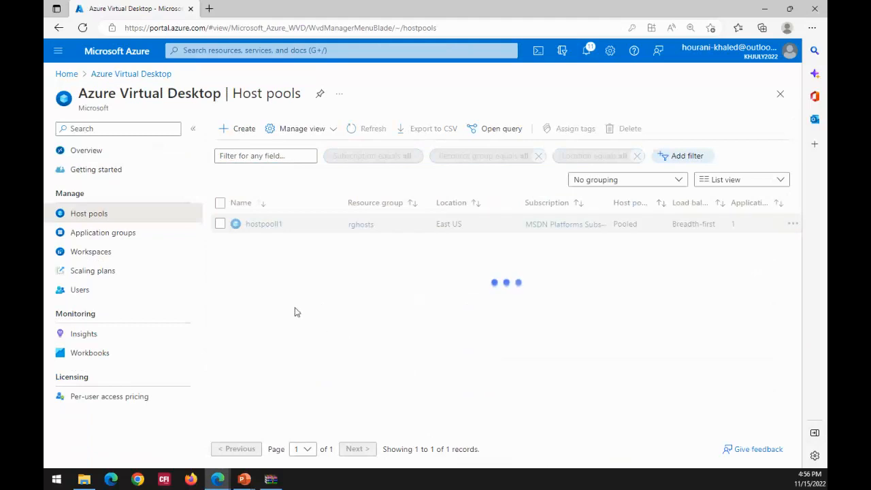
- Review the overview of the hostpooll1-DAG application group, return to the application groups, and open the Azure Virtual Desktop workspaces
click(111, 240)
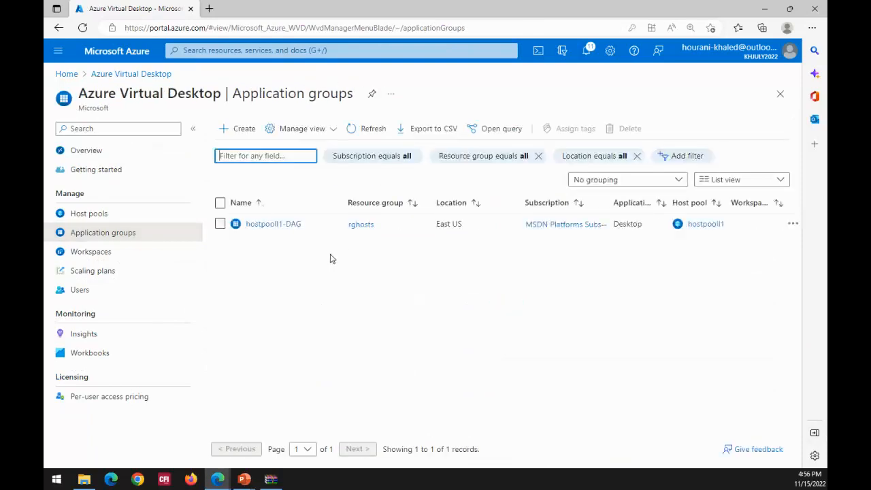
click(269, 230)
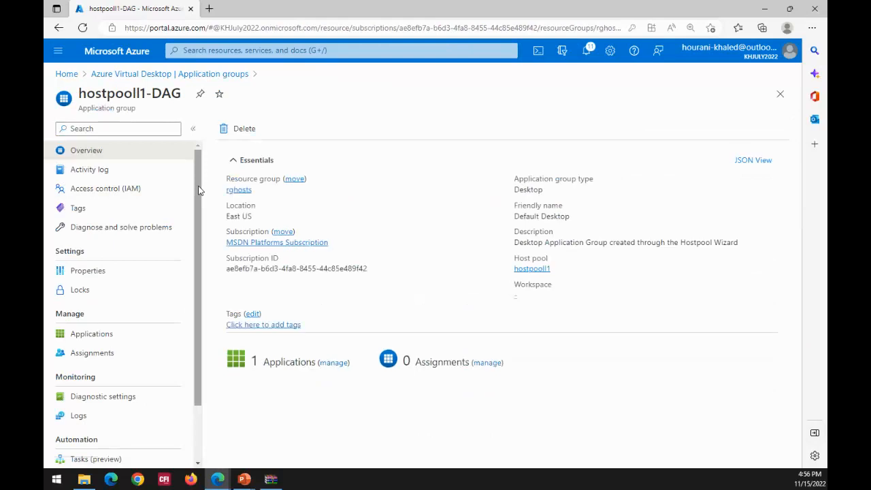
mouse_move(198, 188)
mouse_down()
mouse_move(203, 220)
mouse_move(195, 178)
mouse_up()
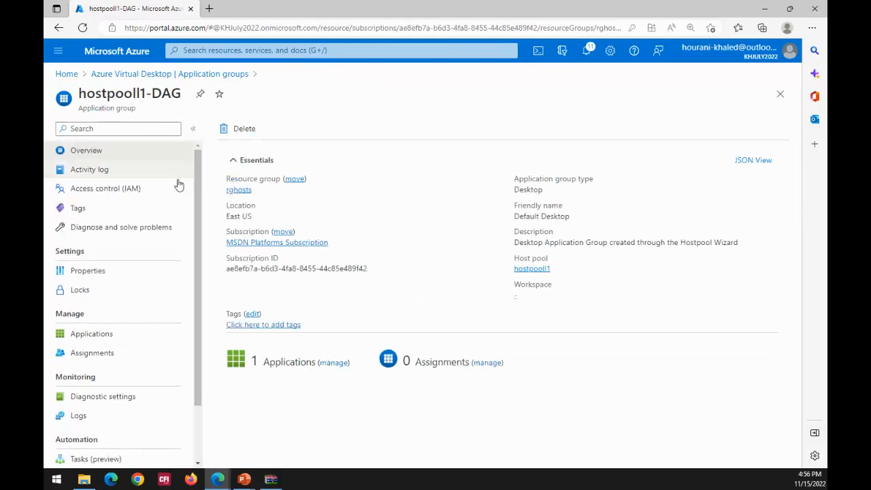
click(129, 74)
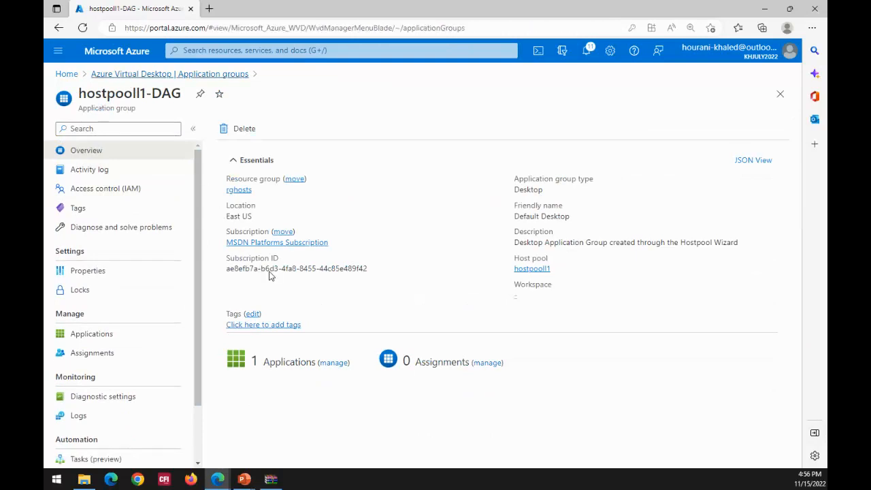
click(105, 256)
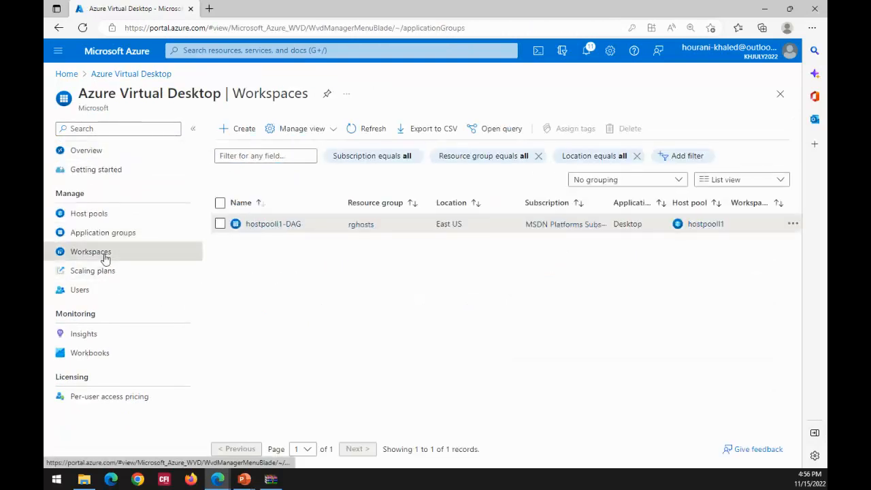
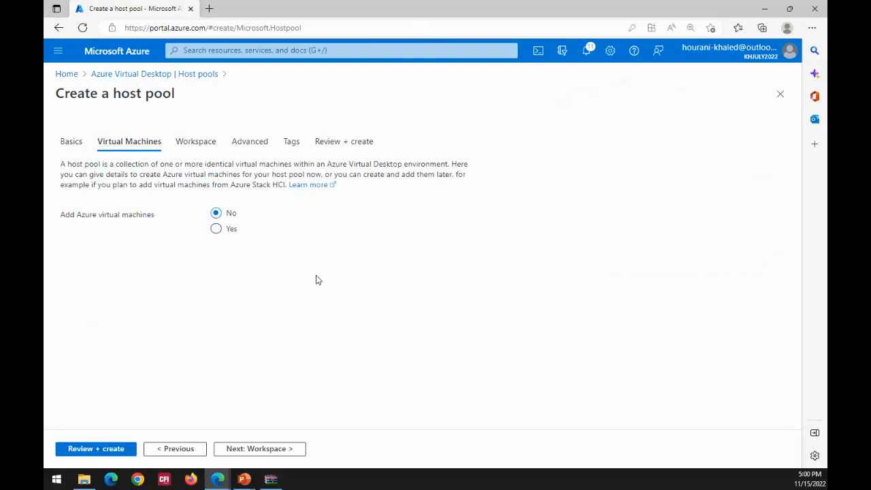
- Add Azure virtual machines to the host pool, using resource group rghosts and the name prefix host123
click(216, 230)
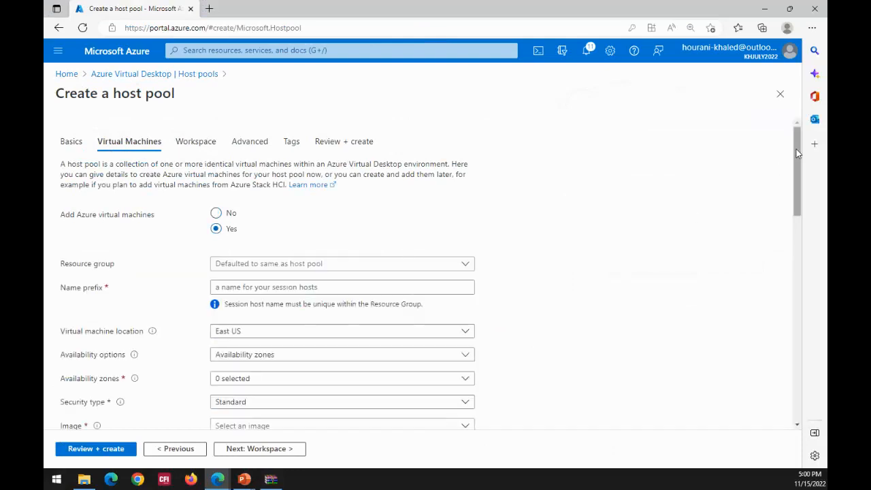
drag(797, 153, 796, 193)
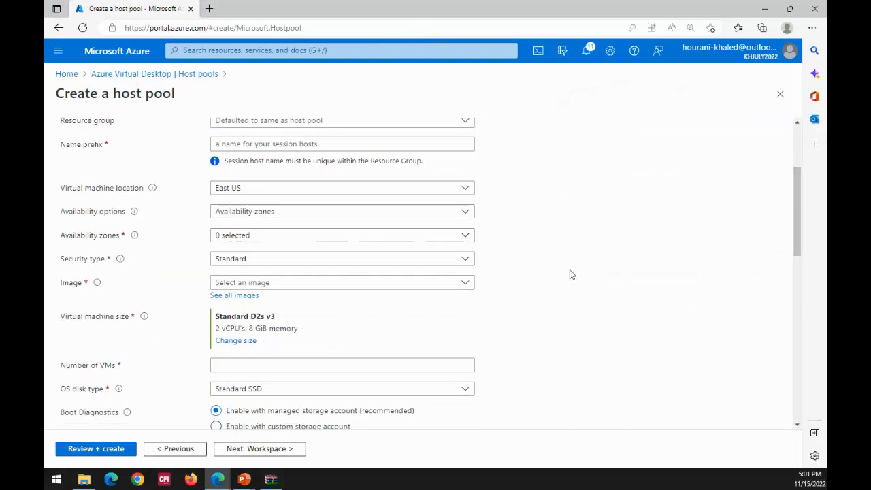
scroll(798, 195, up, 3)
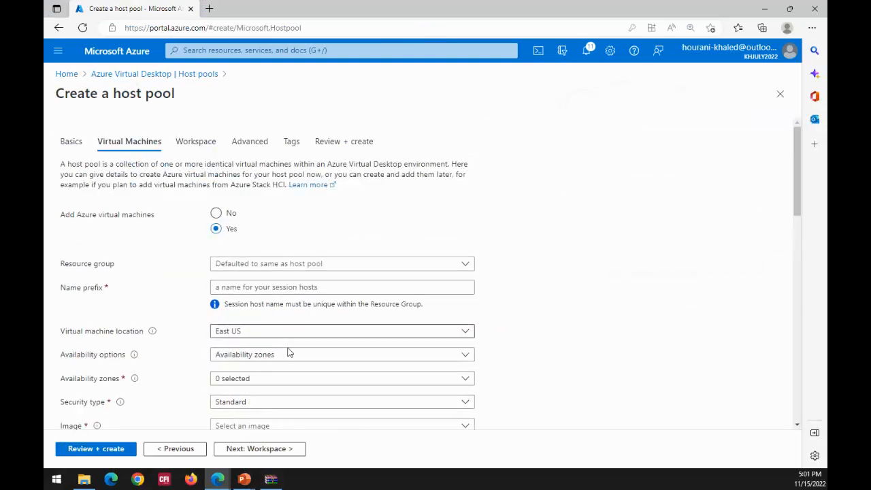
click(334, 263)
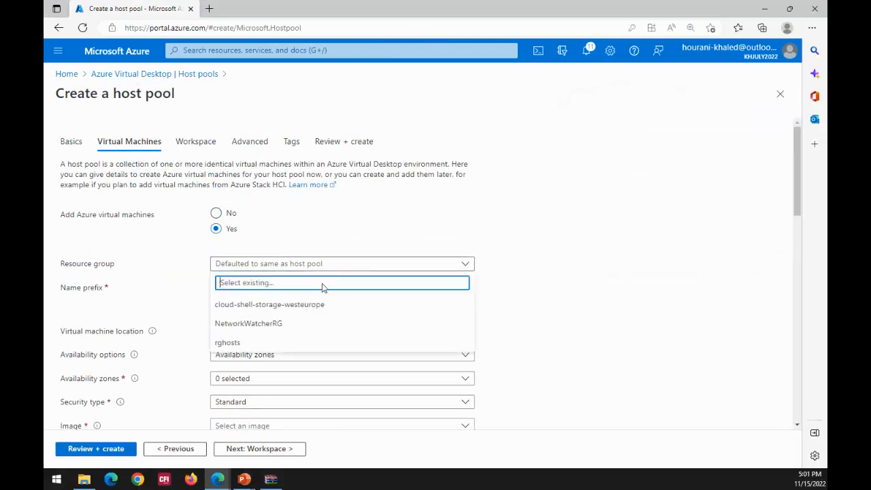
click(254, 342)
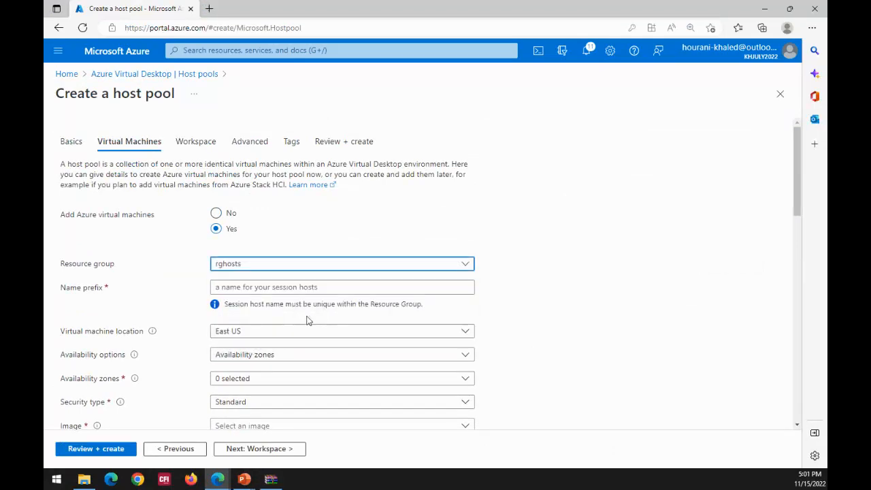
click(315, 286)
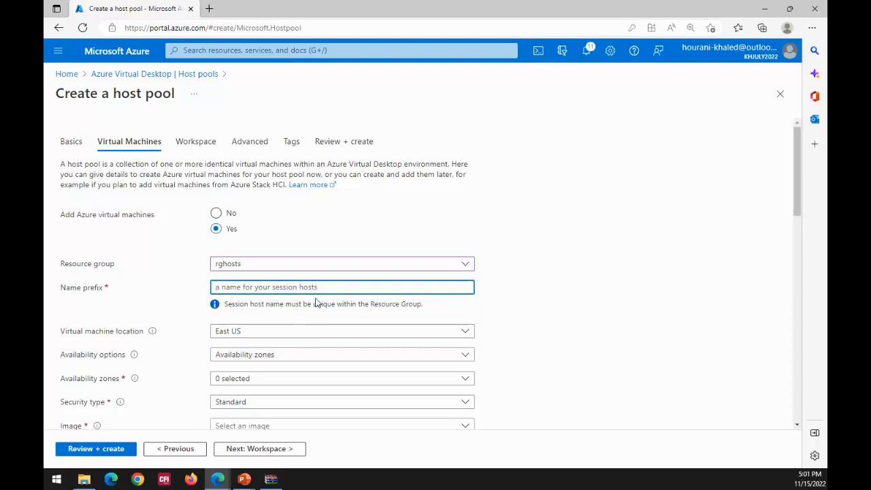
text(host123)
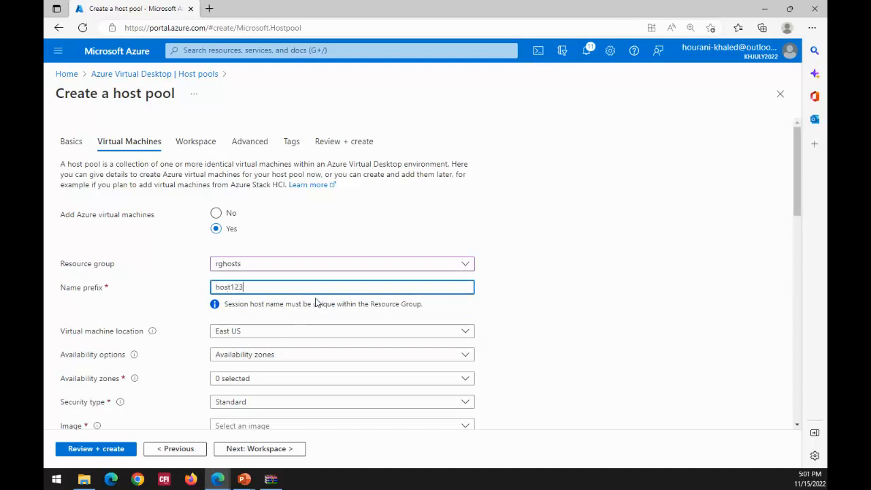
- Set the number of VMs for the host pool to 2
scroll(315, 306, down, 3)
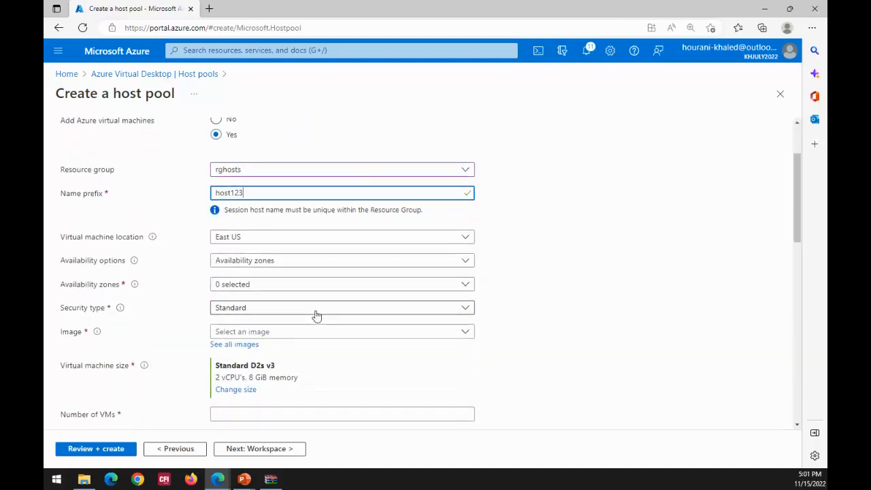
click(237, 344)
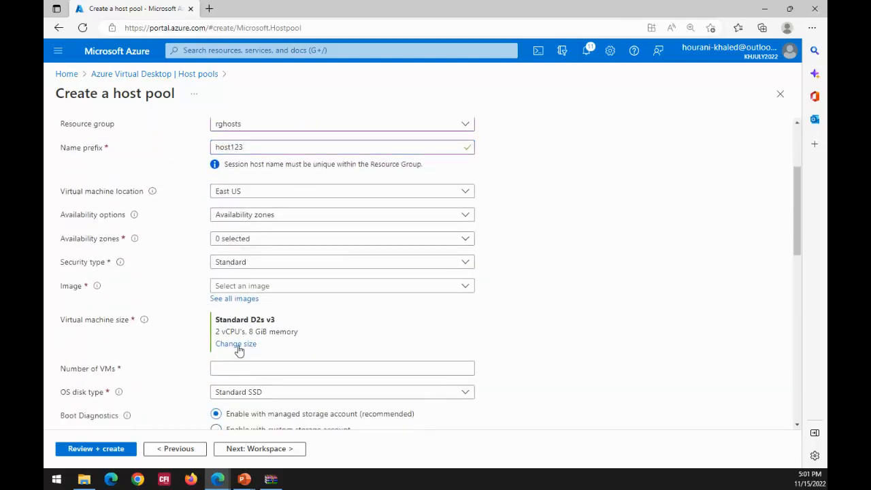
click(272, 367)
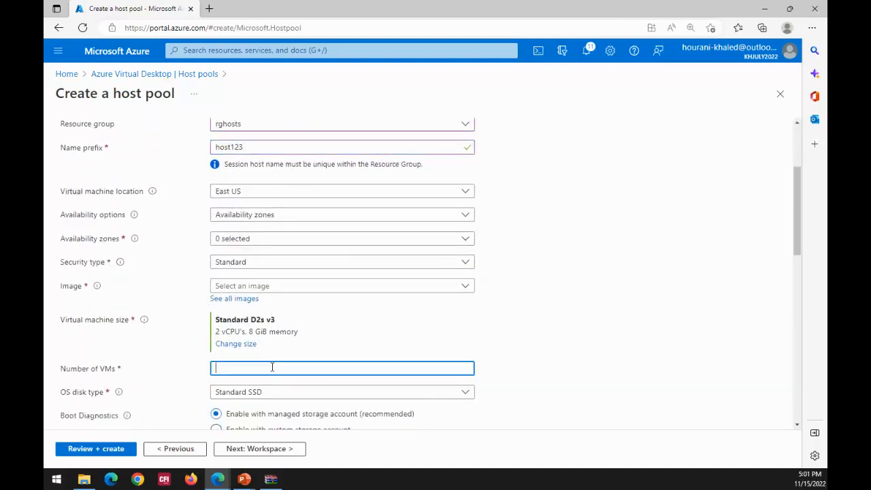
click(350, 333)
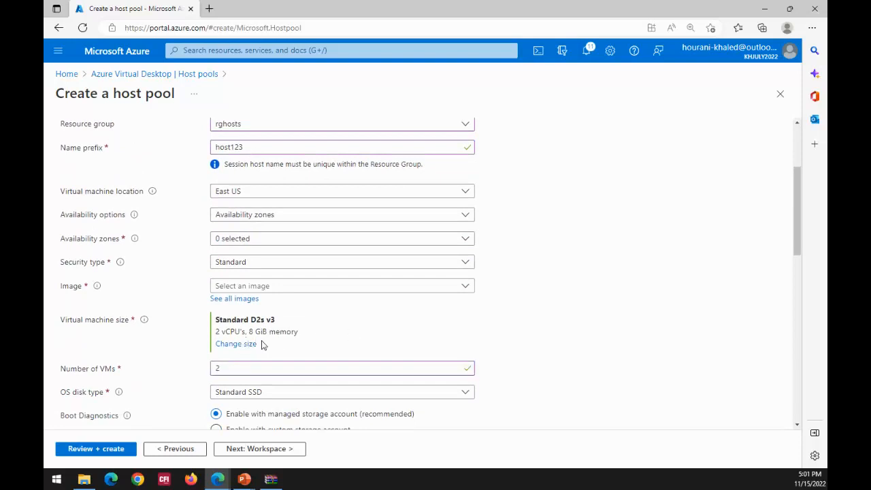
scroll(336, 313, down, 2)
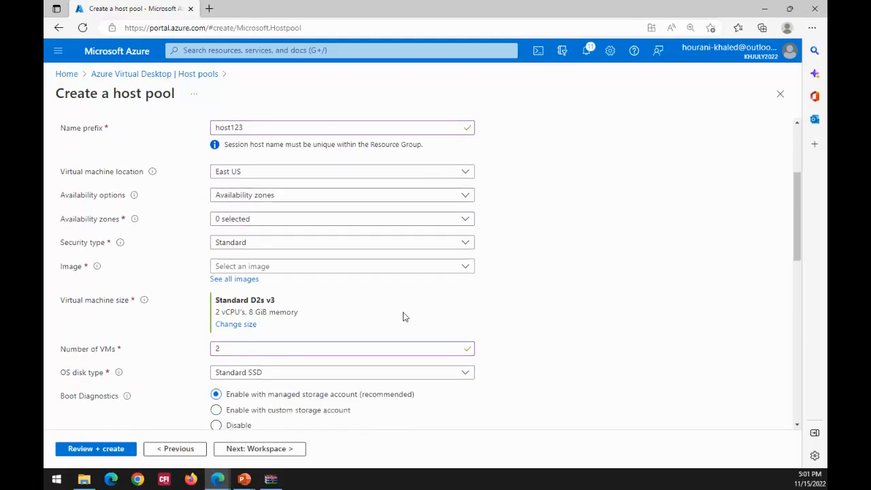
- In the host pool's basic details, choose resource group rghosts and name the host pool hostpool3
scroll(121, 144, up, 4)
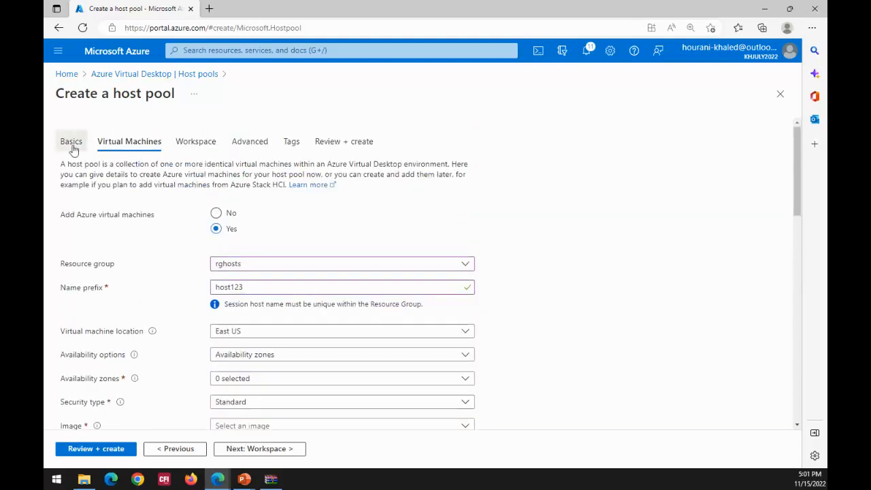
click(71, 142)
click(247, 213)
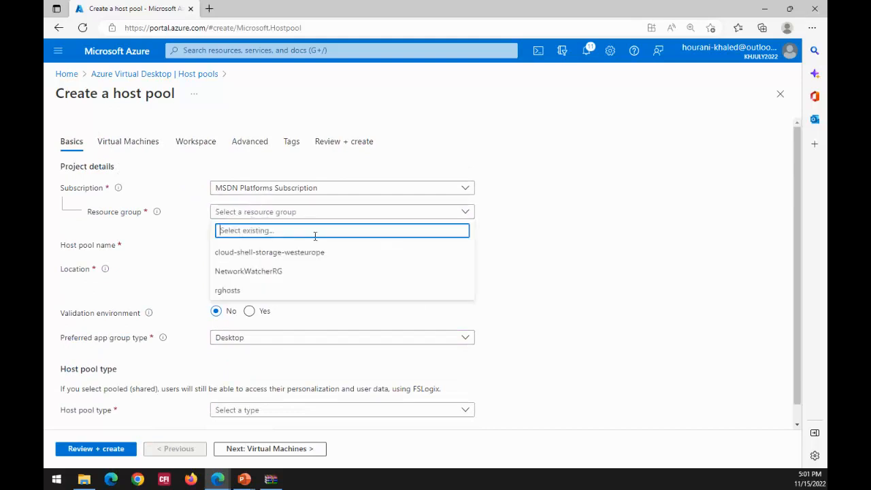
click(226, 291)
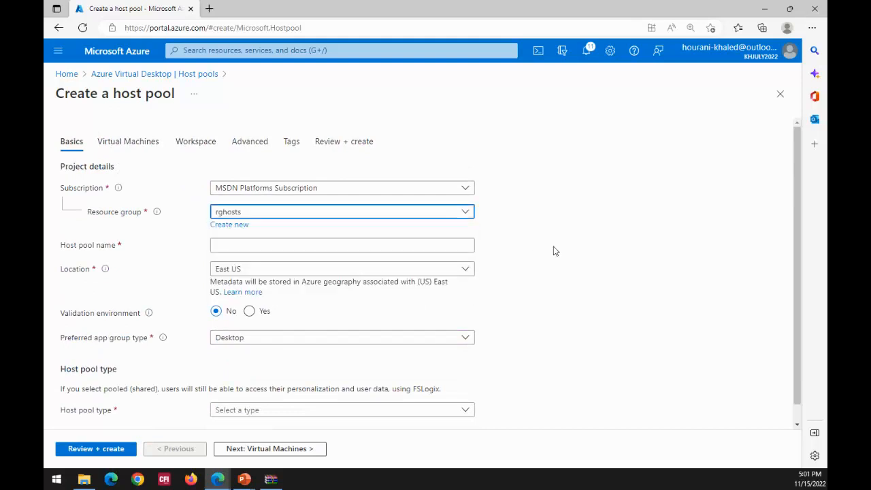
click(246, 248)
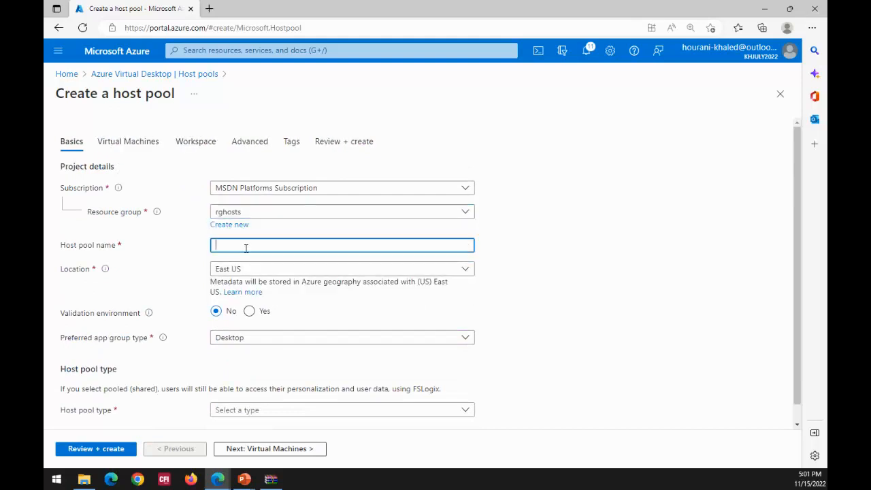
text(hostpool3)
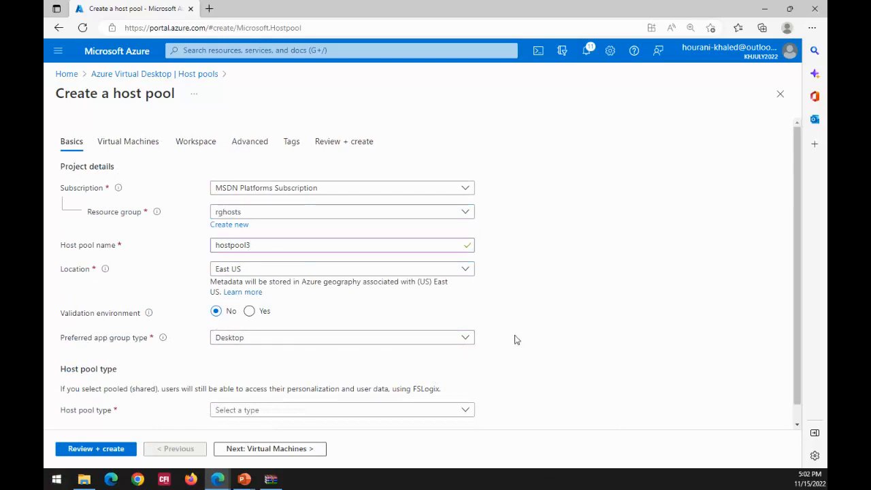
- Set the preferred app group type to Remote App (RAIL) and the host pool type to Pooled
click(469, 342)
click(471, 343)
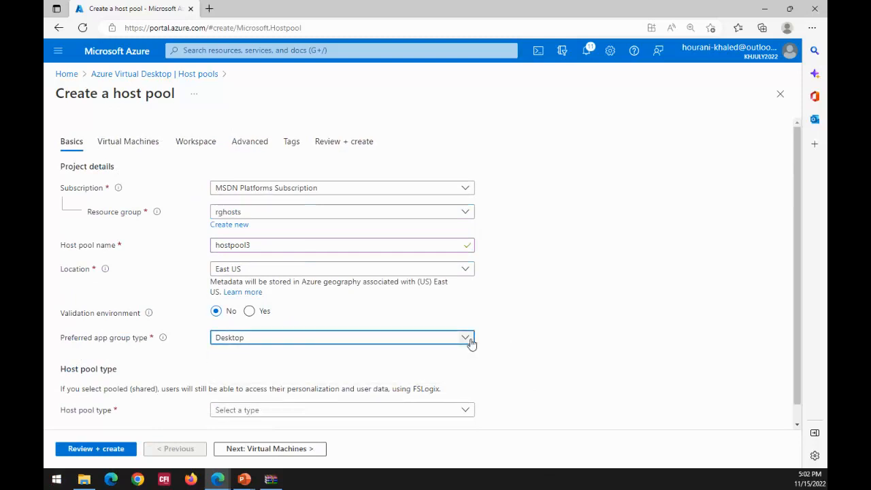
click(470, 343)
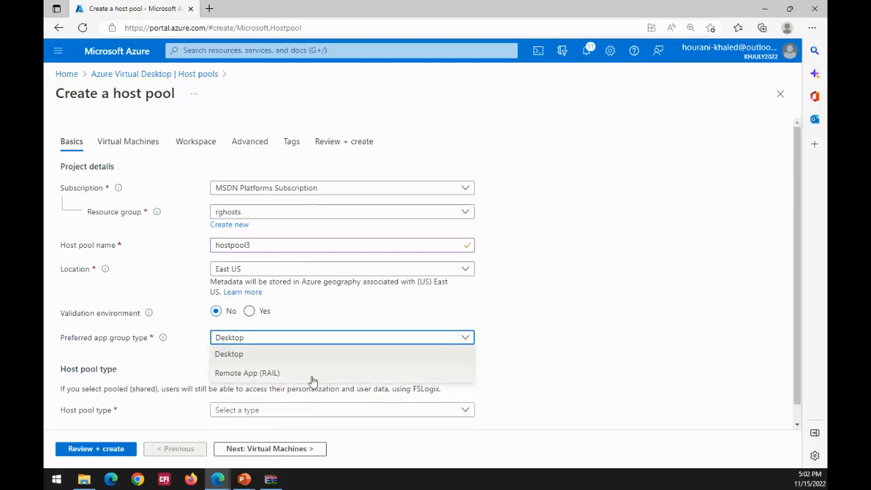
click(311, 373)
scroll(579, 306, down, 1)
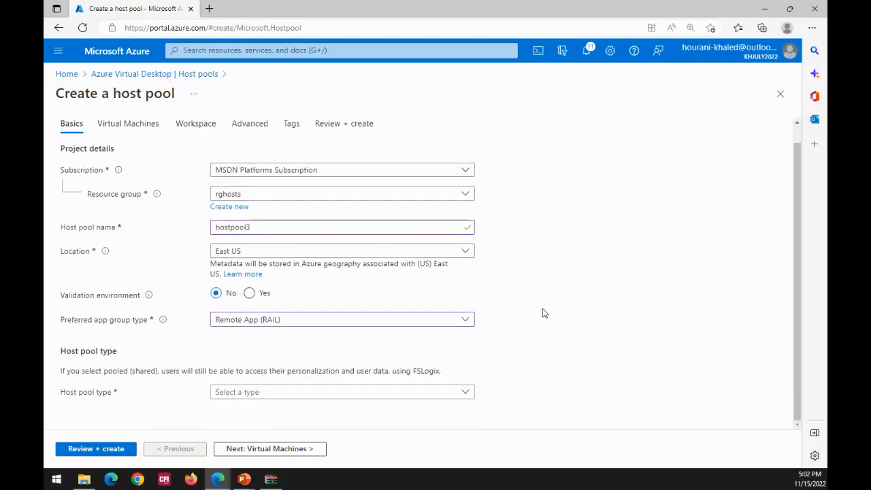
click(463, 397)
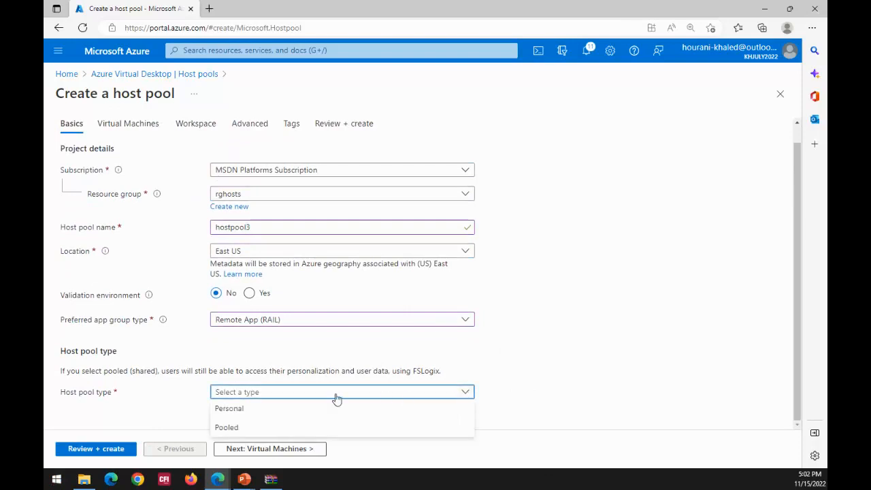
click(246, 429)
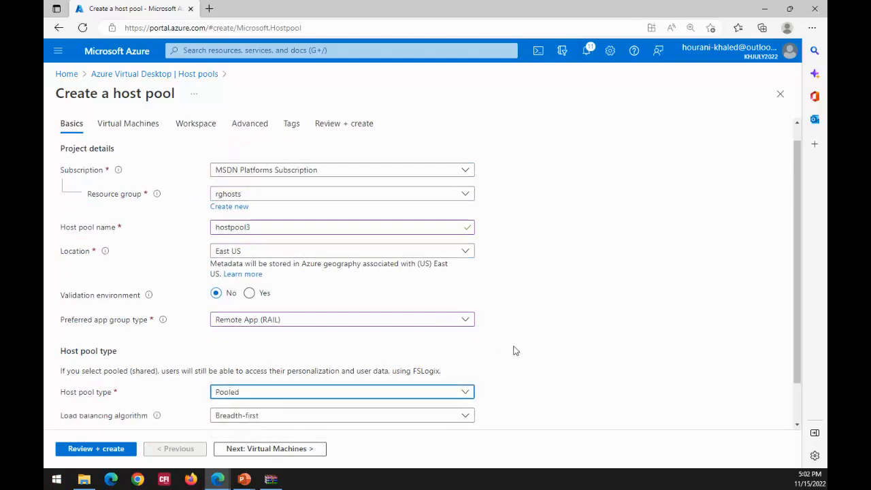
scroll(555, 306, down, 2)
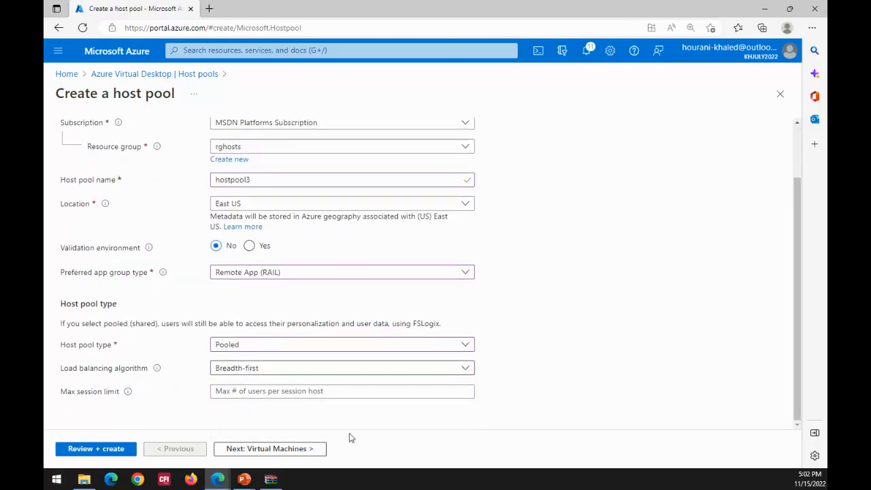
- Return to the virtual machine settings and review the Windows images offered for the session hosts
click(279, 449)
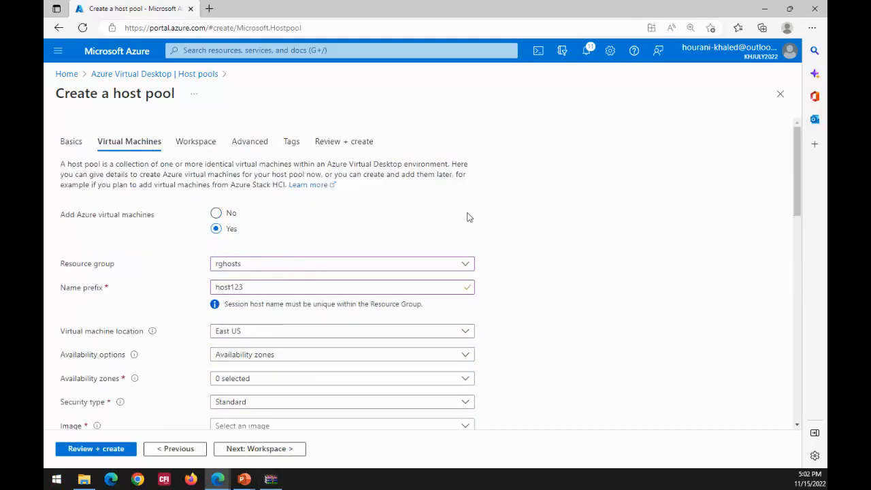
scroll(518, 220, down, 4)
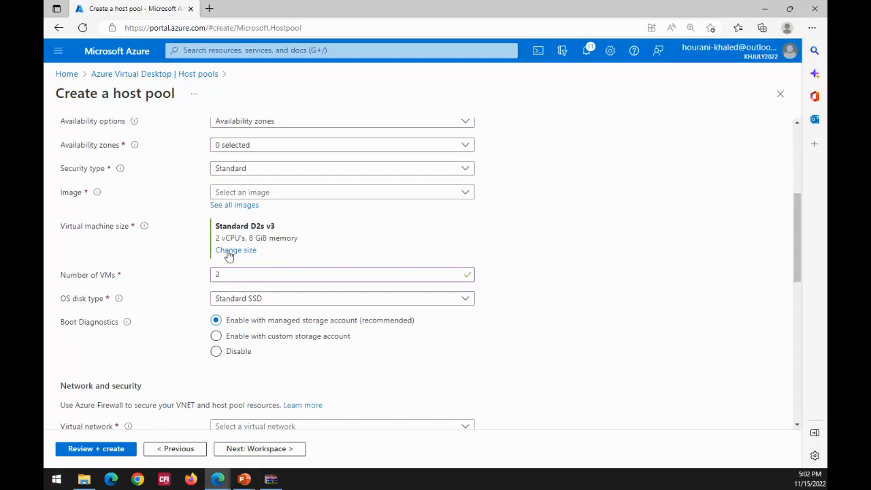
click(465, 194)
click(563, 193)
scroll(549, 204, up, 2)
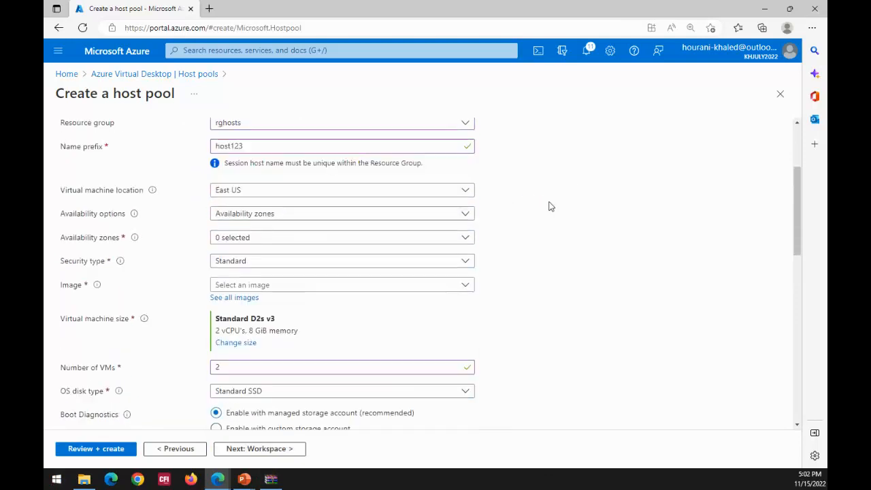
click(467, 286)
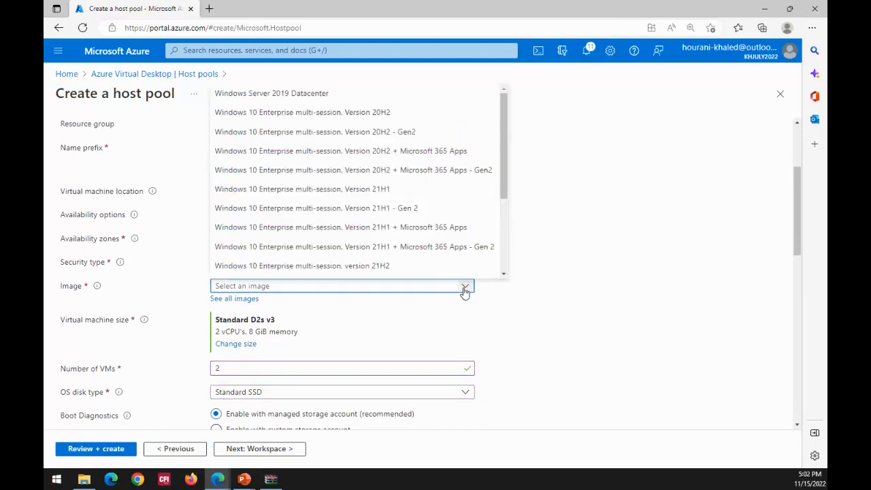
drag(503, 148, 513, 133)
click(599, 195)
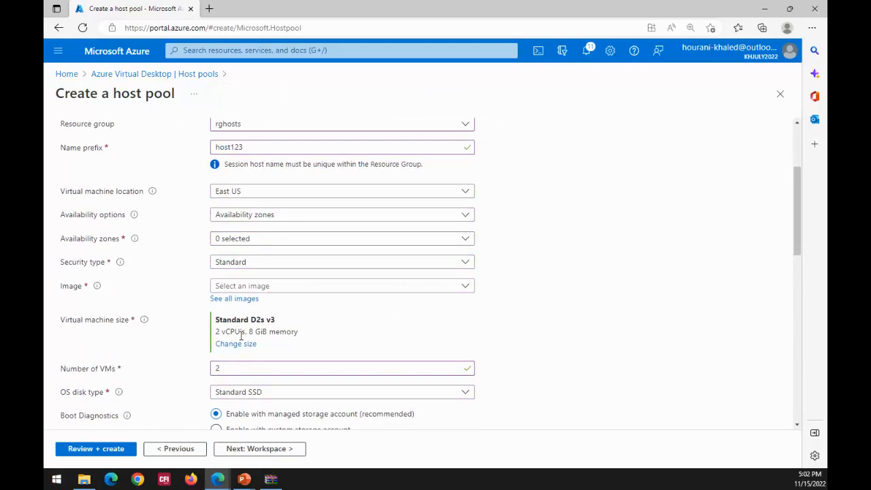
- Open the full image selection and check My Images among the personal items for custom images
click(242, 302)
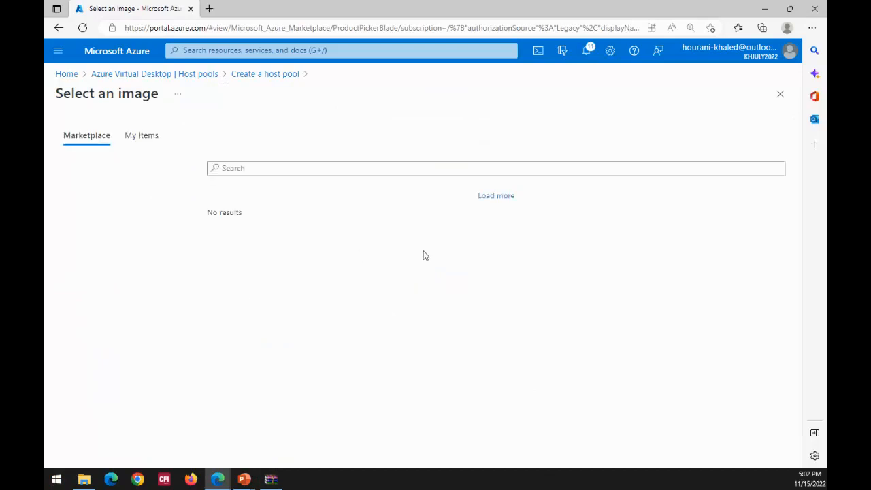
click(134, 141)
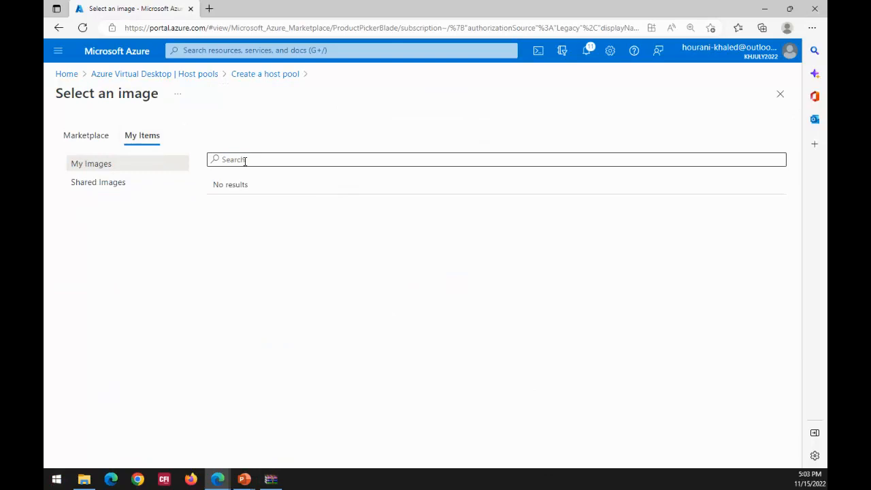
click(403, 163)
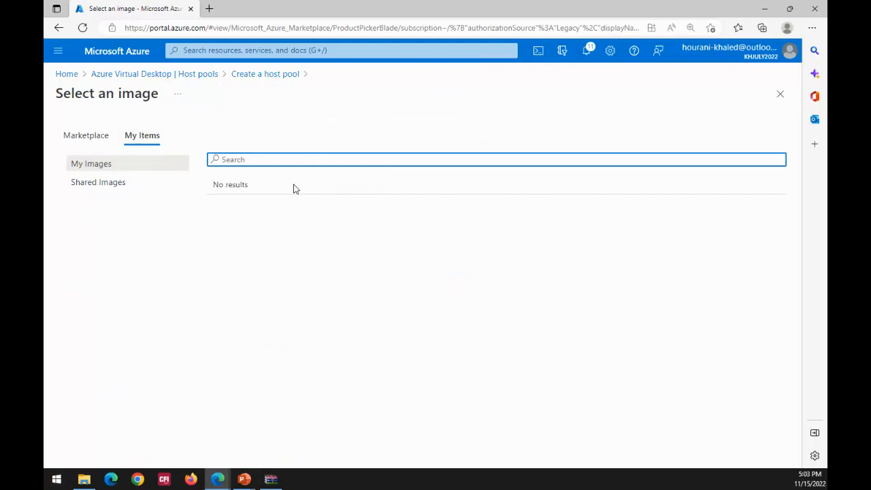
- Search the local Windows machine for sysprep
click(57, 479)
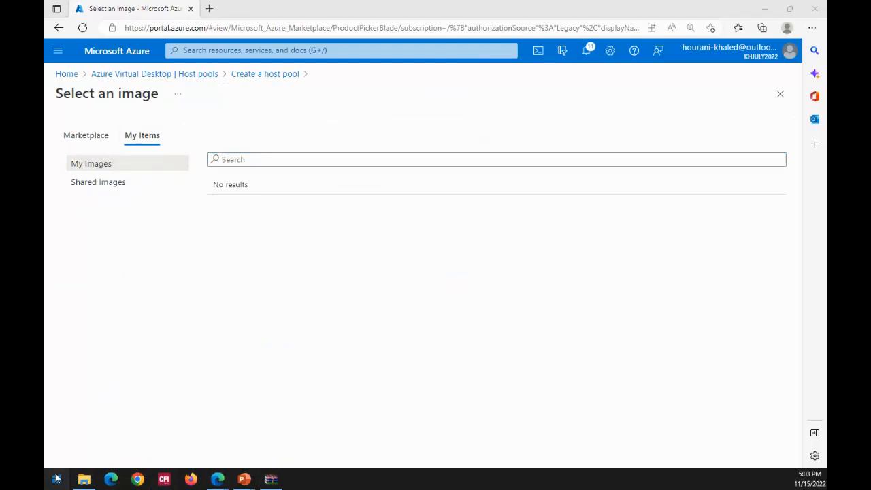
text(sys)
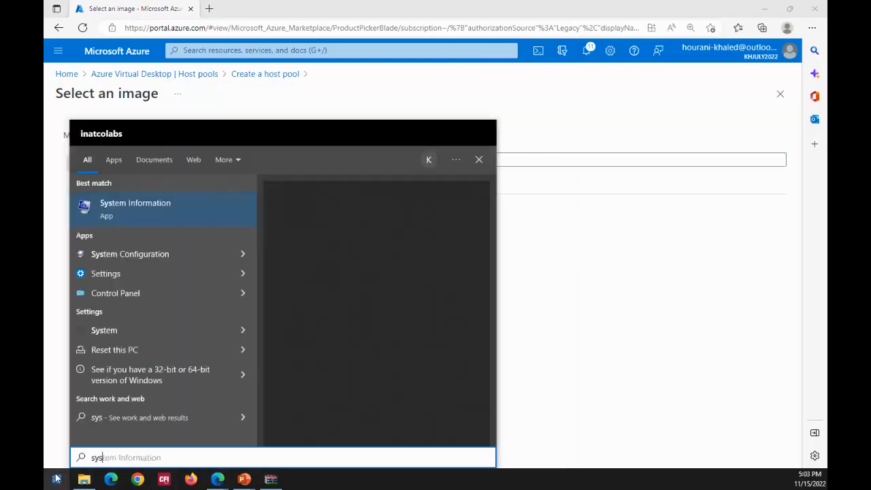
text(prep)
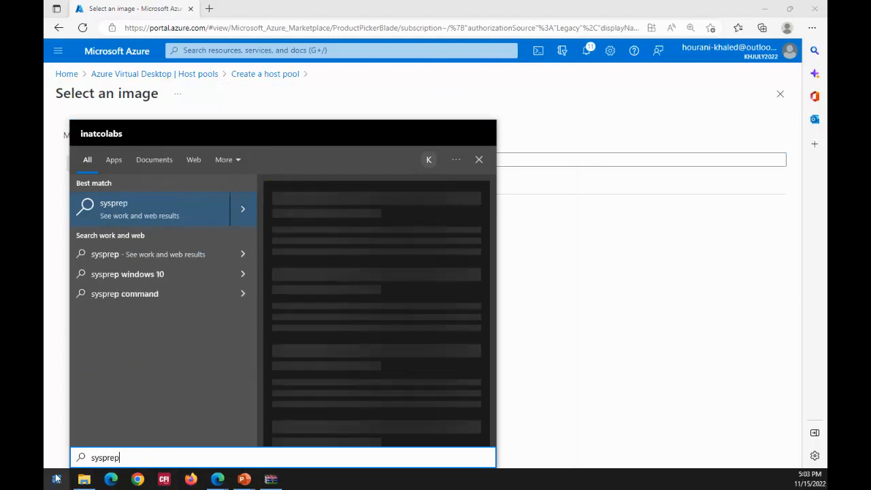
- Close the local sysprep search and review the Marketplace images offered for the session hosts
click(742, 293)
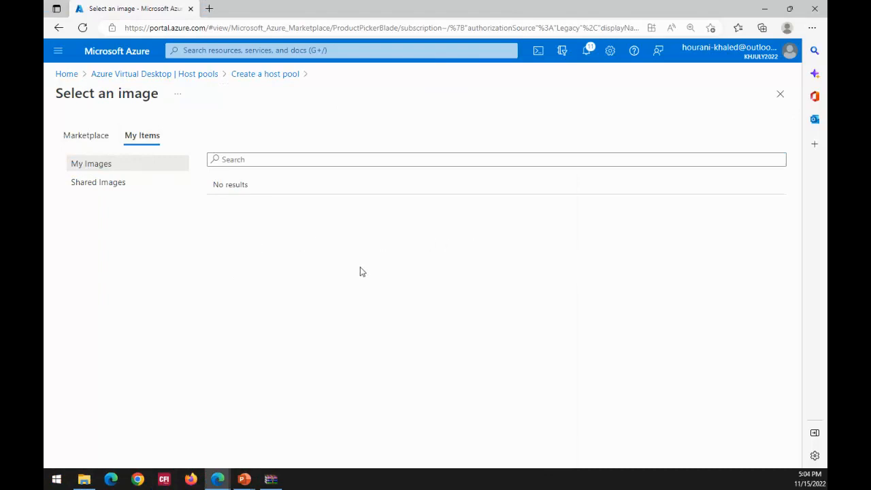
click(83, 145)
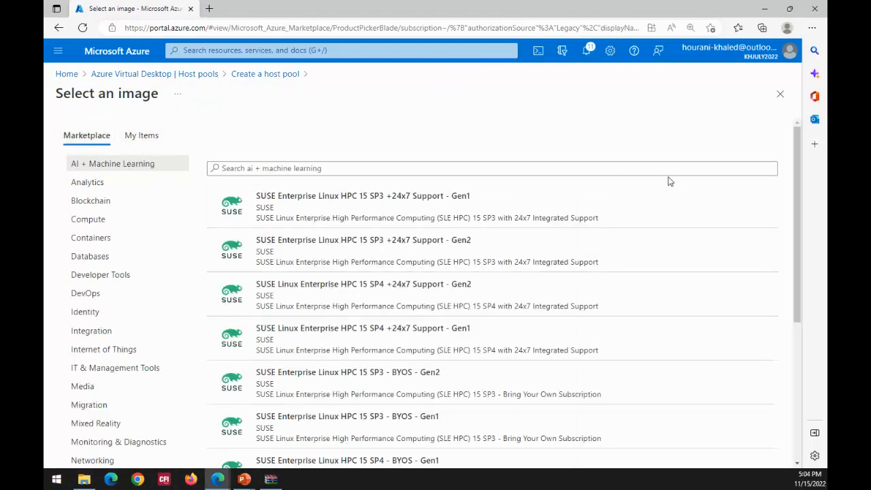
mouse_move(796, 145)
mouse_down()
mouse_move(796, 187)
mouse_move(796, 143)
mouse_up()
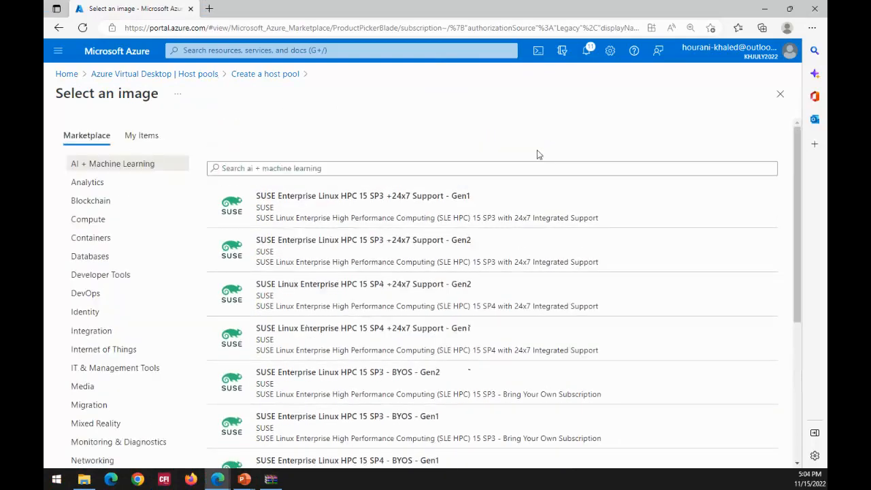
click(80, 143)
- Go to the Virtual machines service from the portal home page and start creating an Azure virtual machine
click(65, 74)
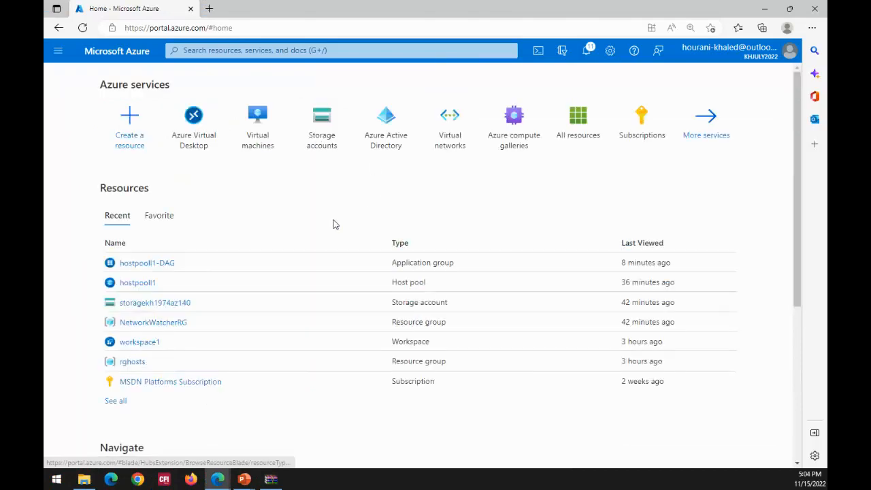
click(247, 132)
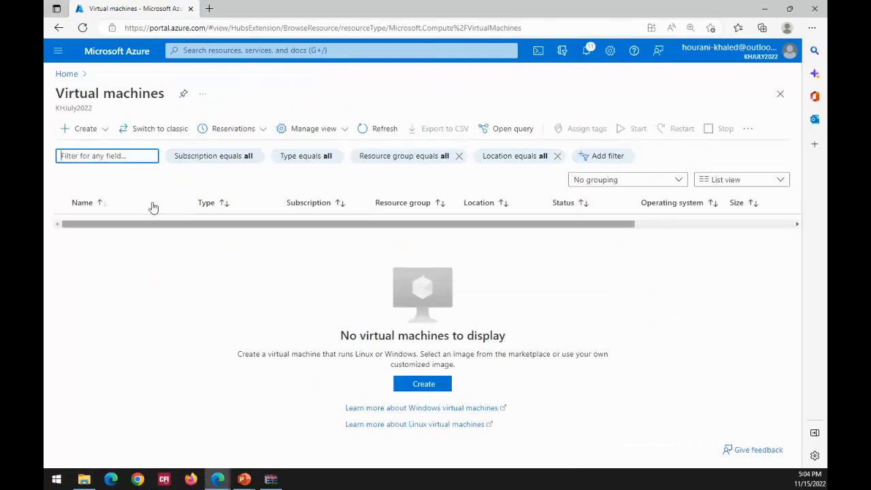
click(106, 133)
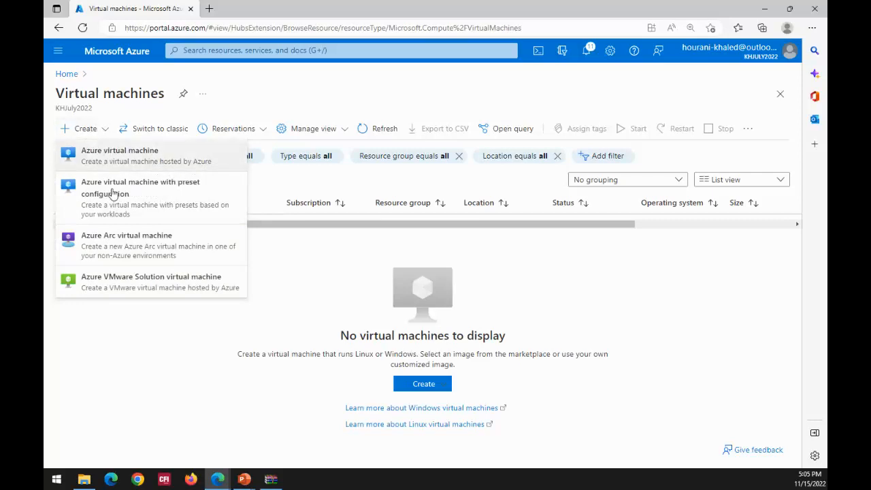
click(182, 359)
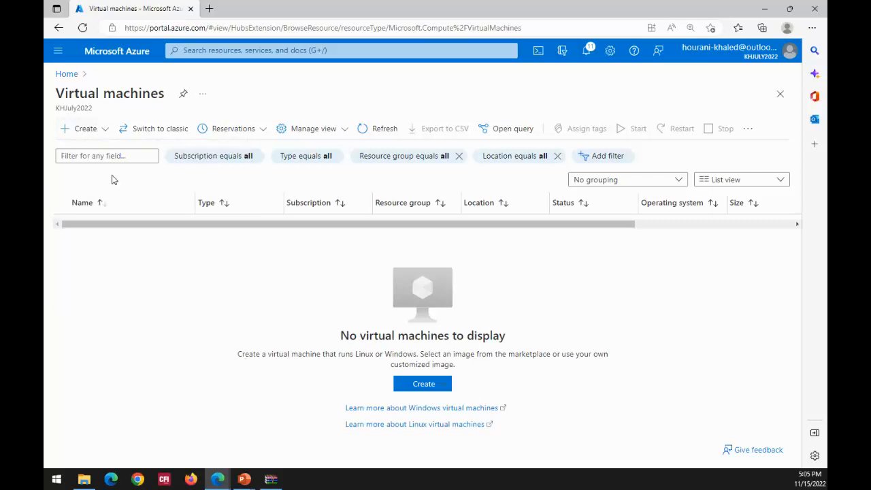
click(66, 131)
click(113, 157)
click(422, 384)
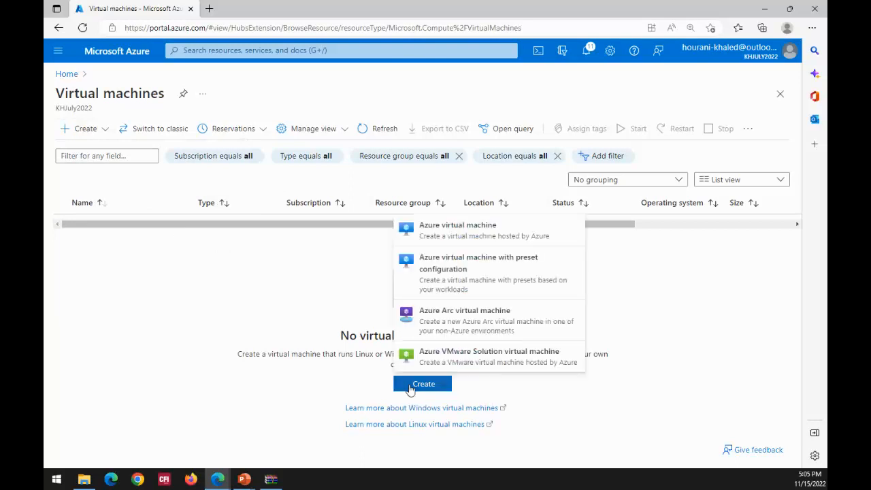
click(411, 390)
click(411, 389)
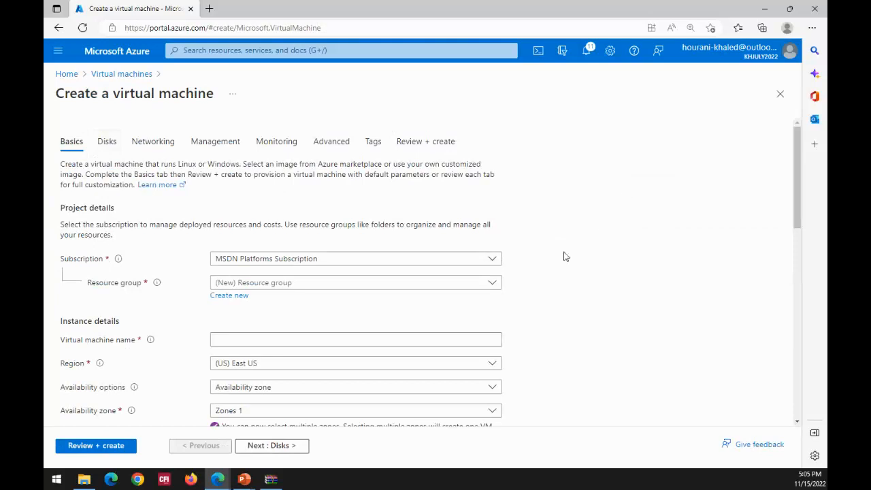
- Review the subscriptions and existing resource groups available for the new virtual machine
click(492, 259)
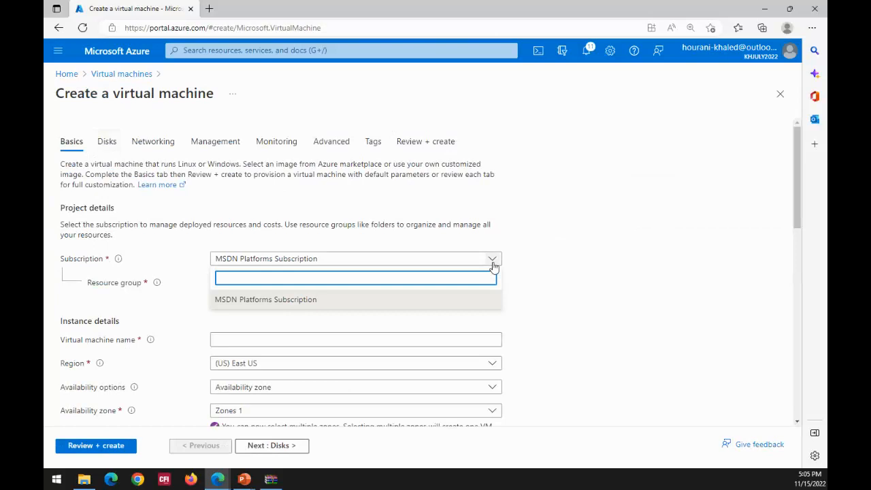
click(550, 249)
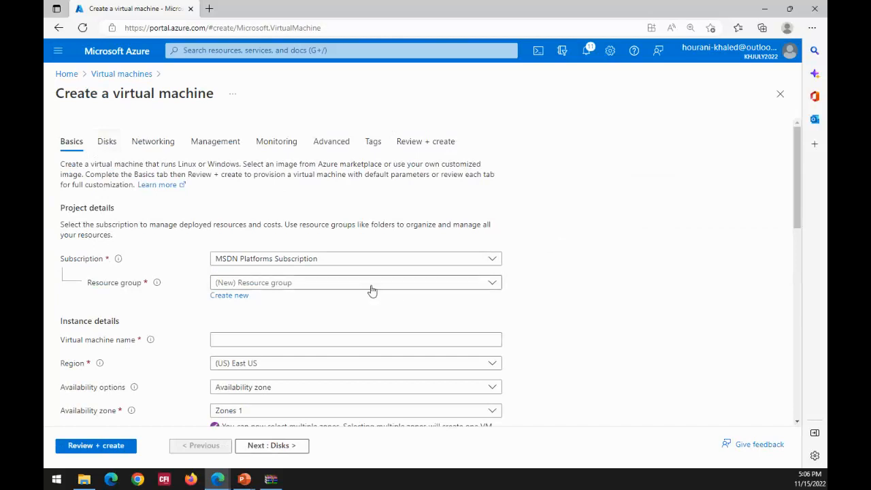
click(265, 263)
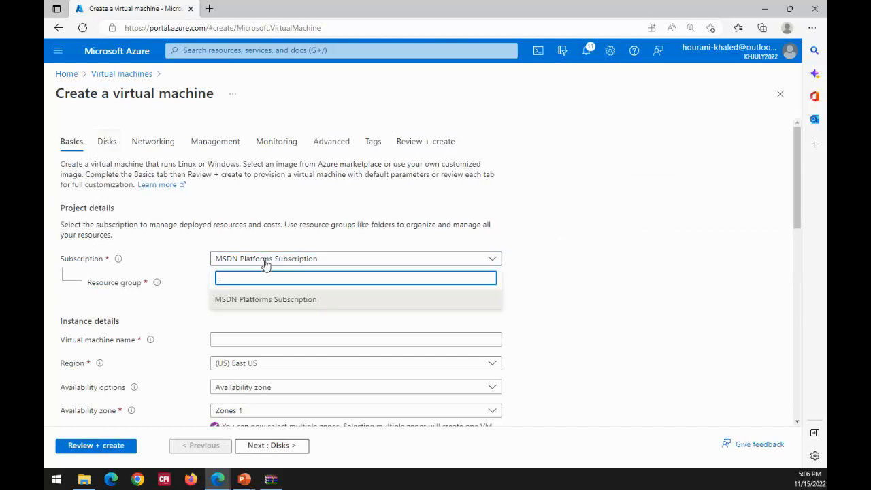
click(265, 263)
click(253, 288)
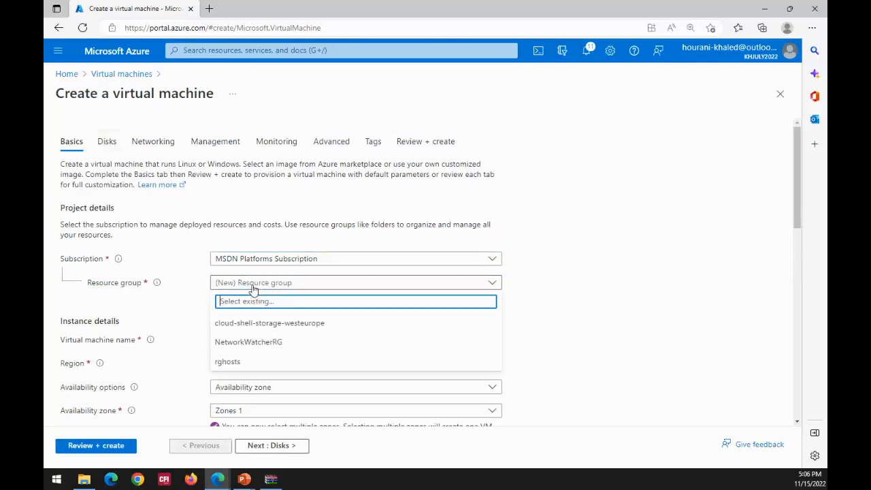
click(253, 288)
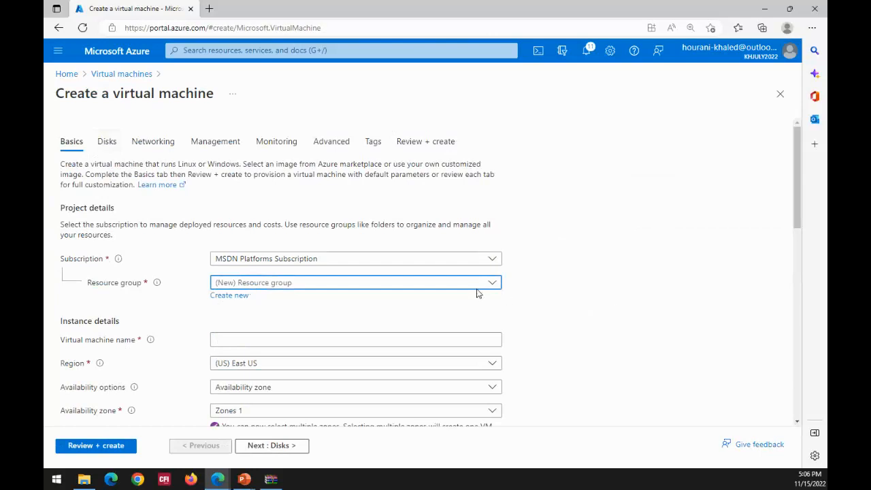
click(492, 283)
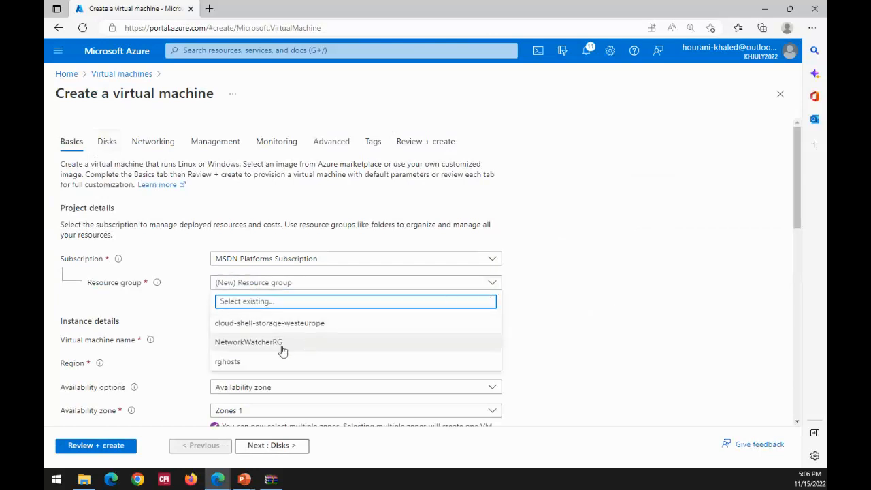
click(596, 310)
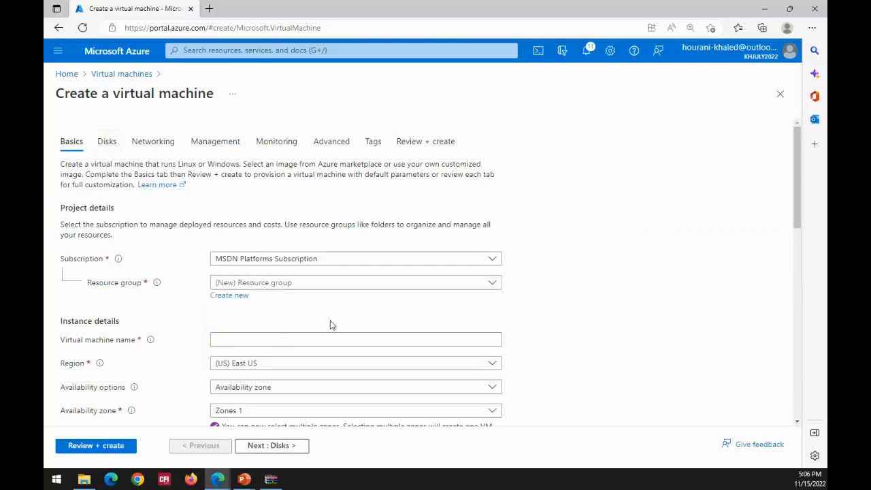
- Create a new resource group named vmrg for the virtual machine
click(246, 304)
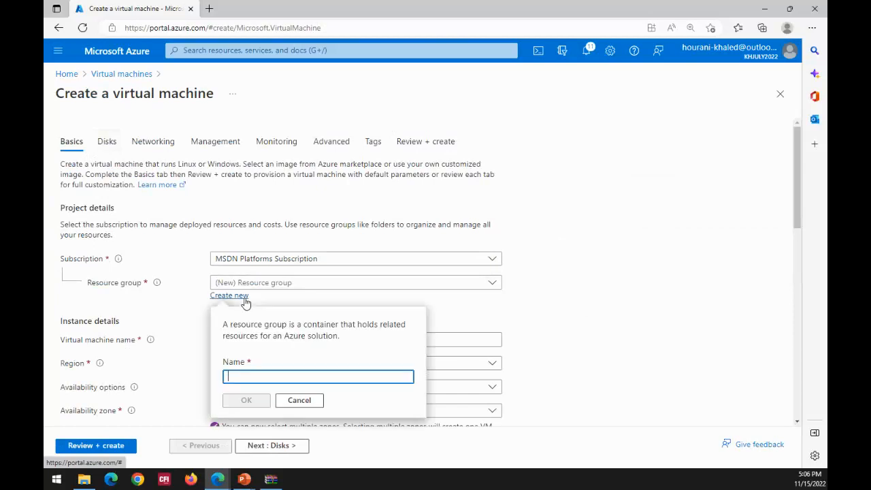
text(Vmrg)
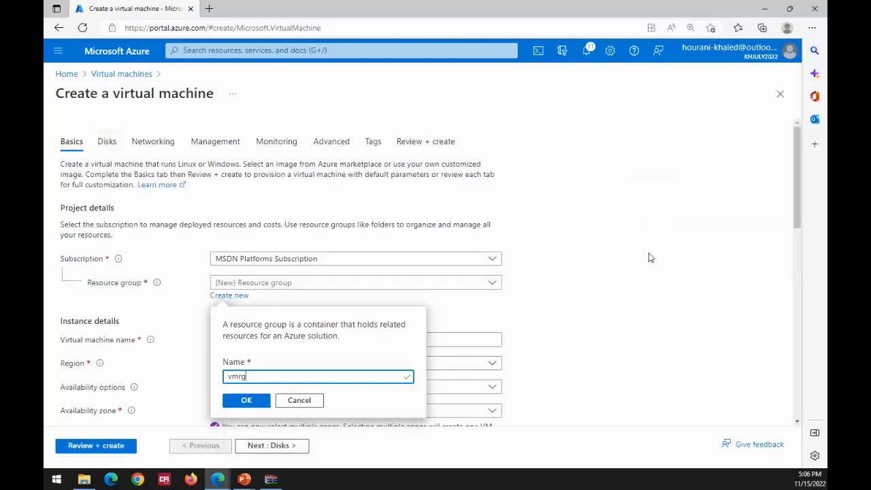
click(256, 406)
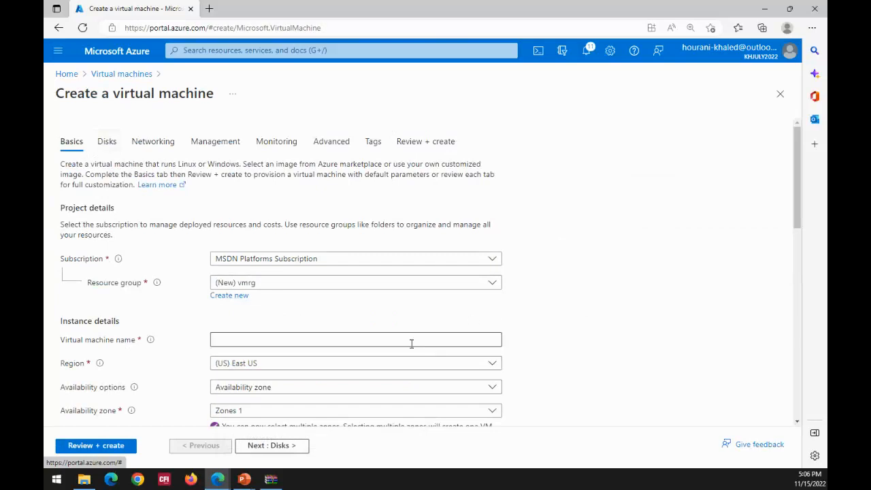
- Name the virtual machine ideptvm1
click(361, 341)
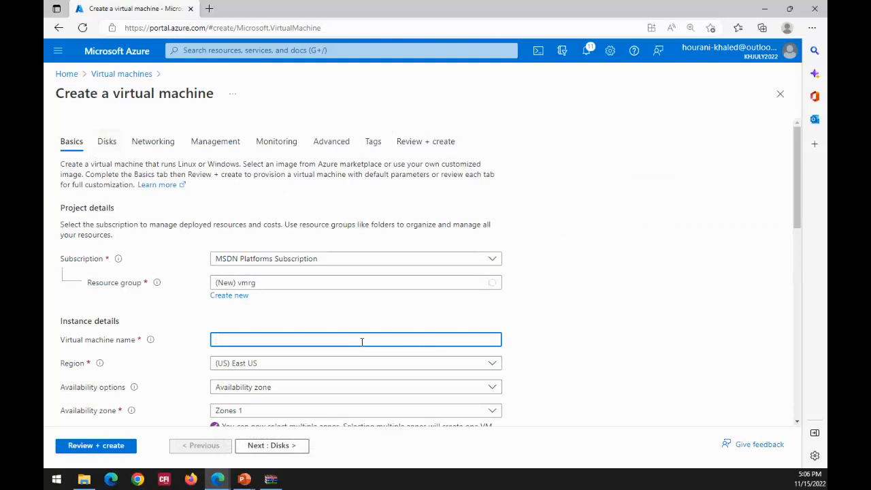
text(it)
text(vm1)
text(dep)
- Review the availability options for the virtual machine, including availability zone, scale set and availability set
scroll(613, 292, down, 3)
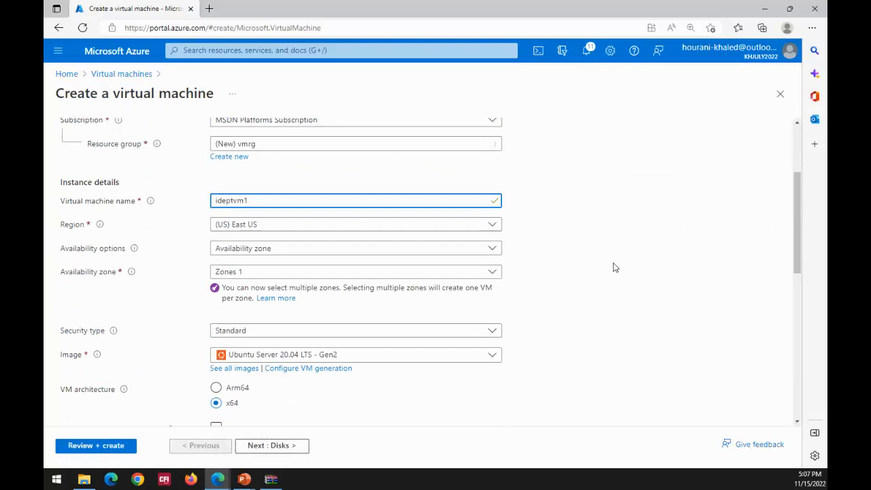
click(494, 250)
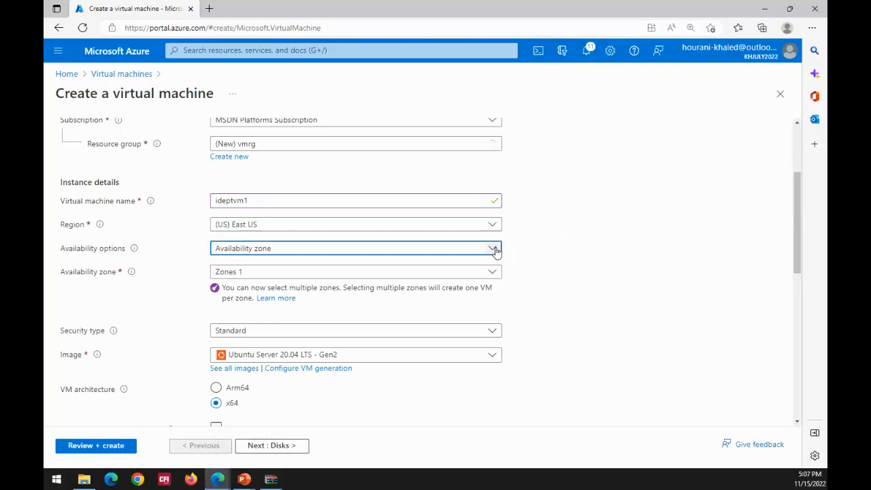
click(496, 251)
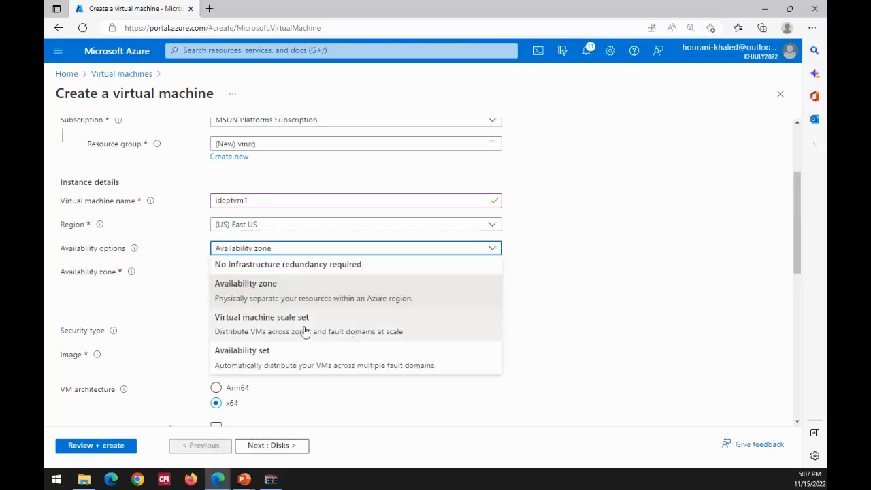
click(575, 280)
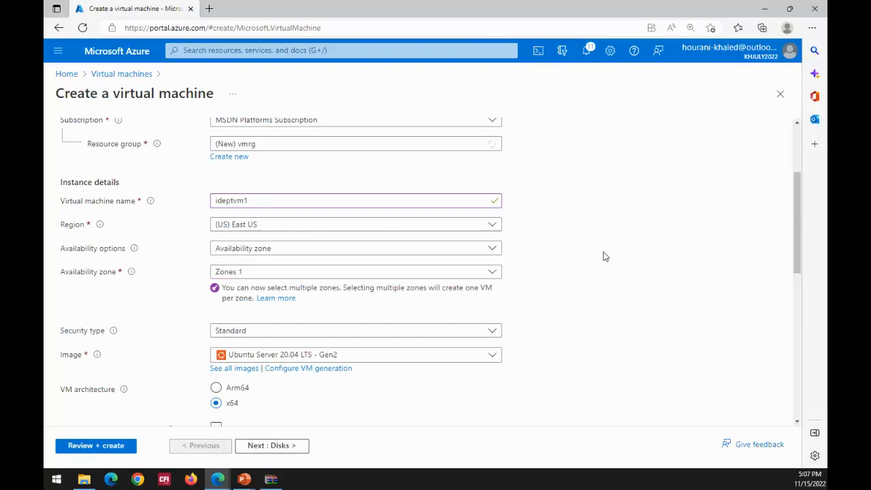
- Review the Linux and Windows images in the virtual machine's short list of marketplace images
drag(797, 194, 744, 242)
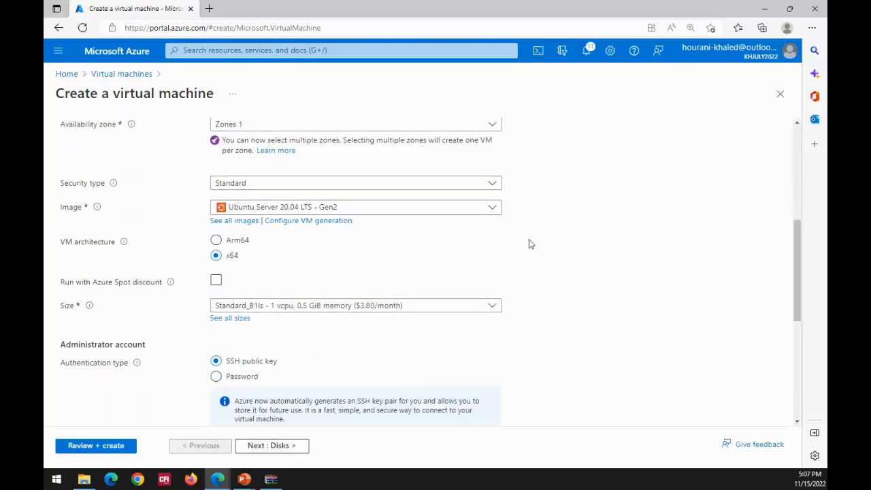
click(493, 210)
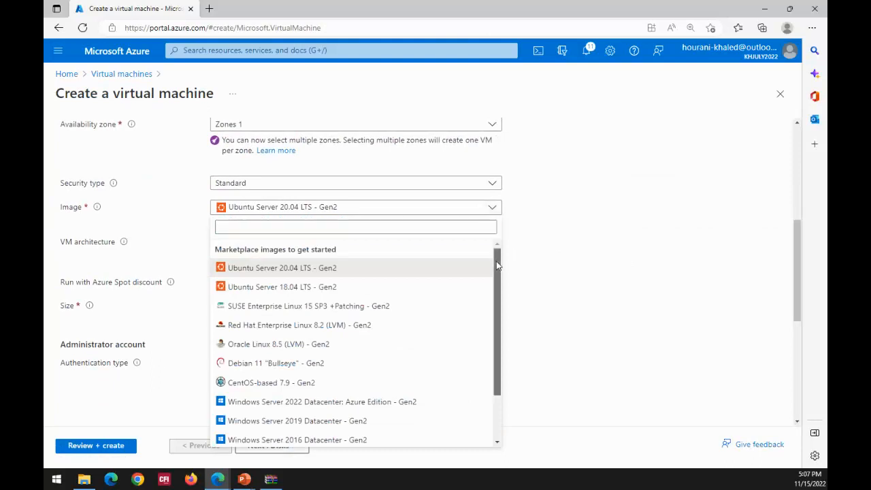
drag(496, 265, 495, 320)
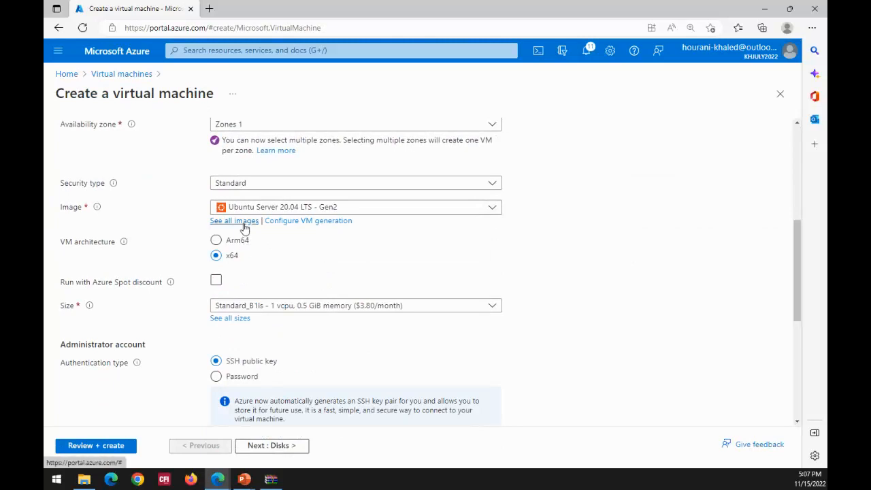
- Open the full image catalogue, look through the Microsoft Windows 10 plans, and choose Windows 7 Enterprise - Gen1 as the image
click(245, 228)
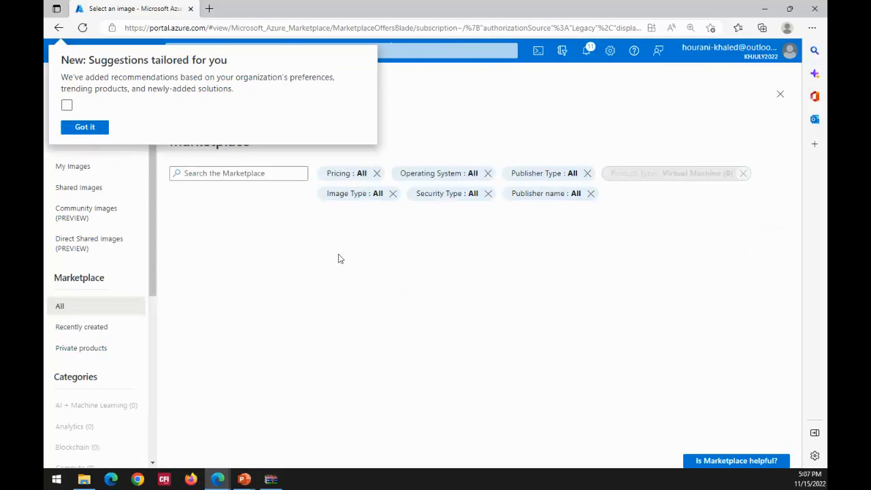
click(74, 129)
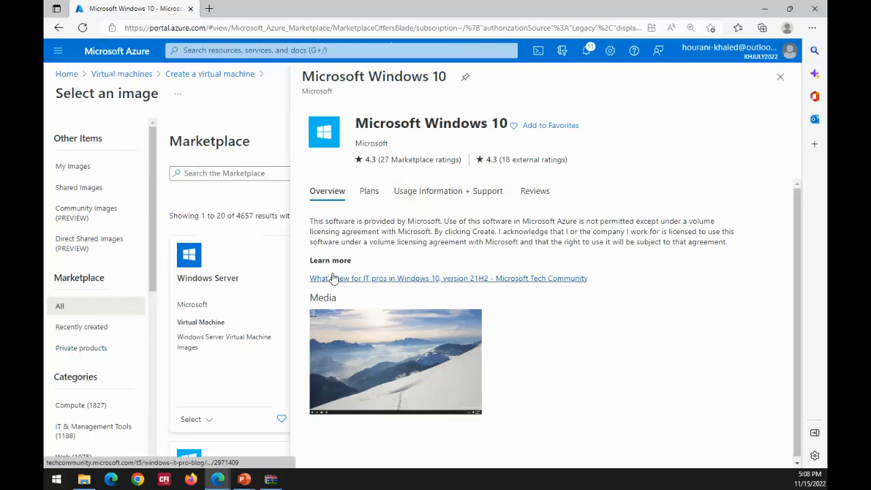
click(369, 191)
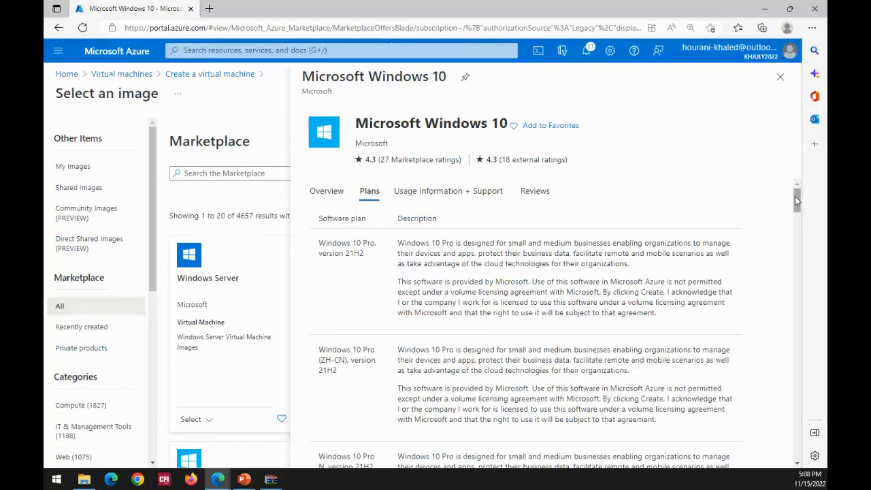
drag(794, 196, 791, 175)
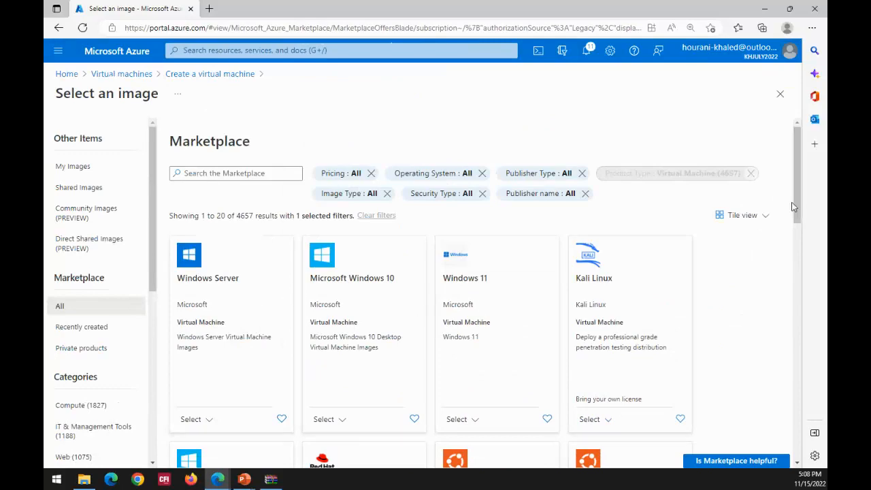
drag(799, 206, 804, 255)
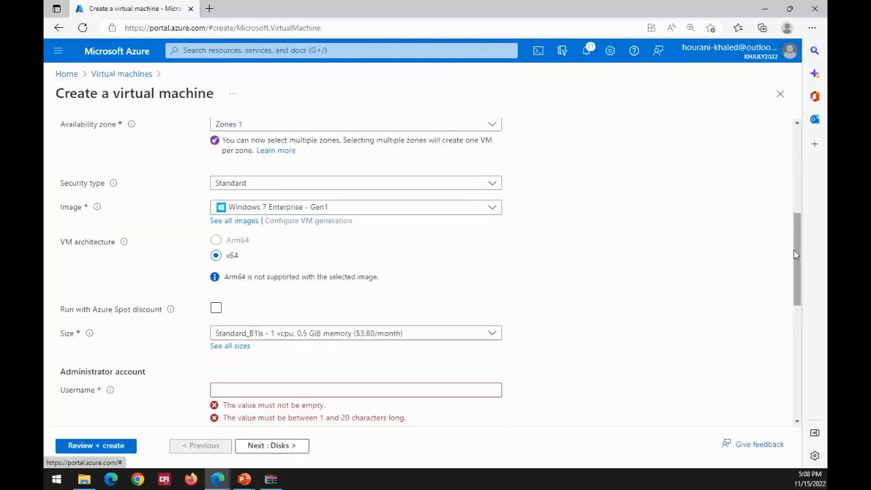
- Fill in the virtual machine's administrator username and password, and repeat the password in the confirmation field
drag(796, 254, 797, 287)
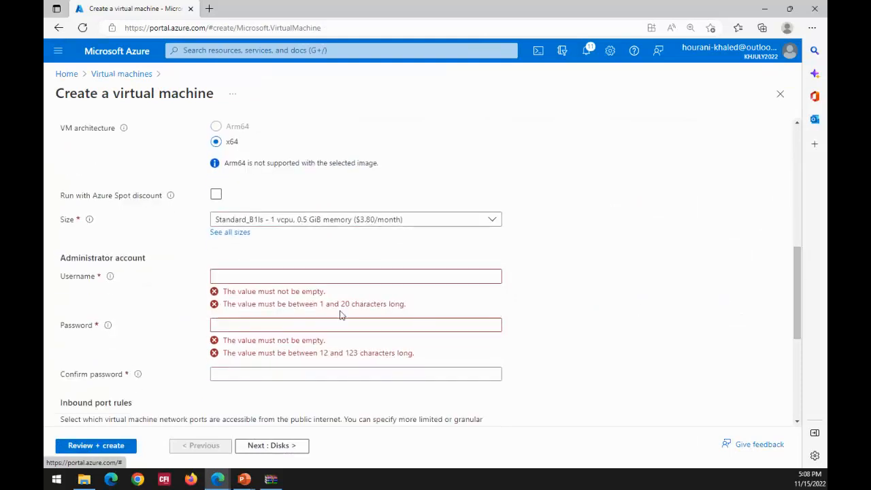
click(290, 276)
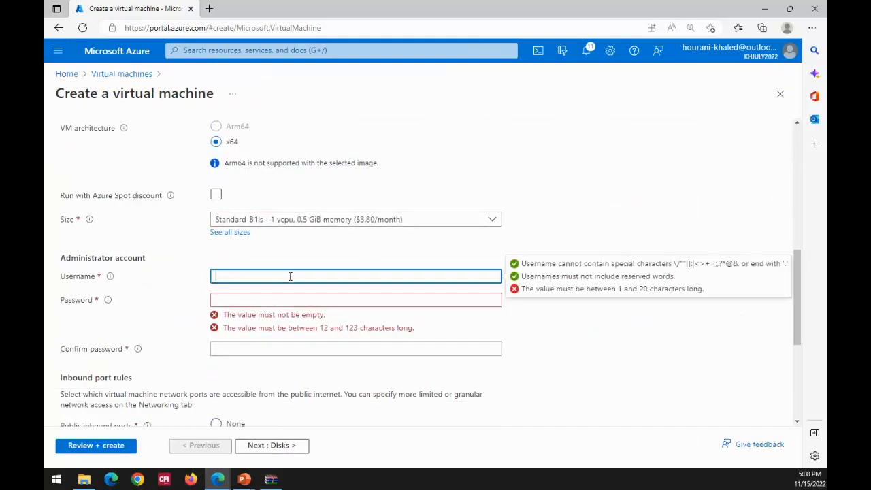
text(khalidaz1)
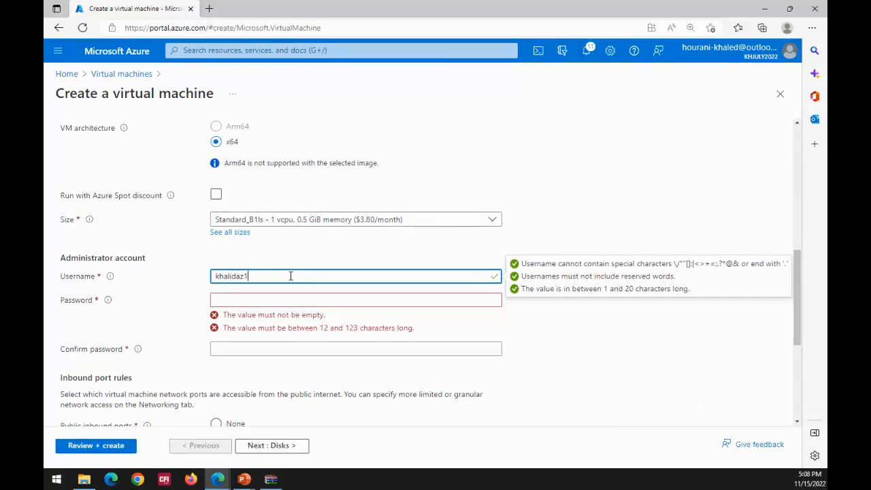
text(40)
click(272, 298)
text(••)
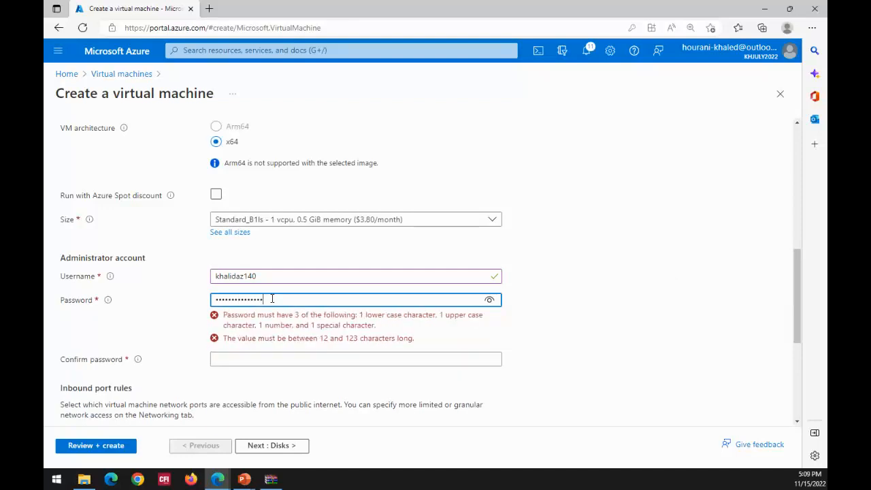
click(247, 358)
text(••••••••)
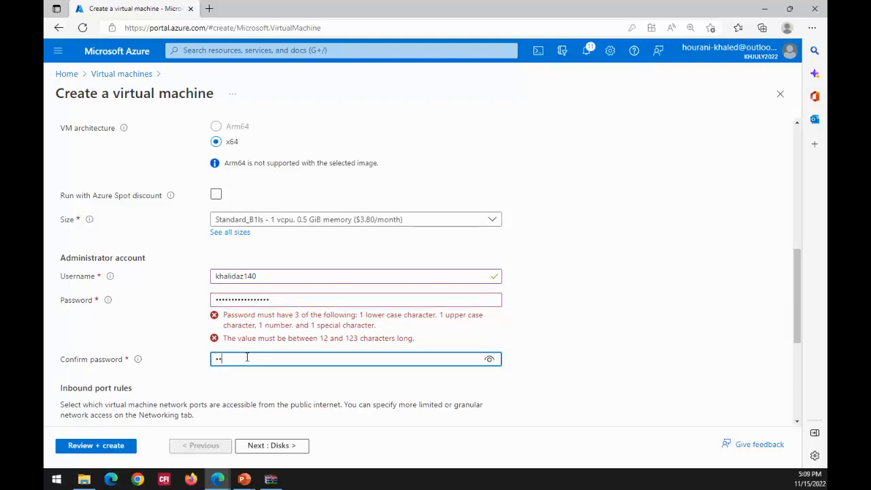
text(••••••••)
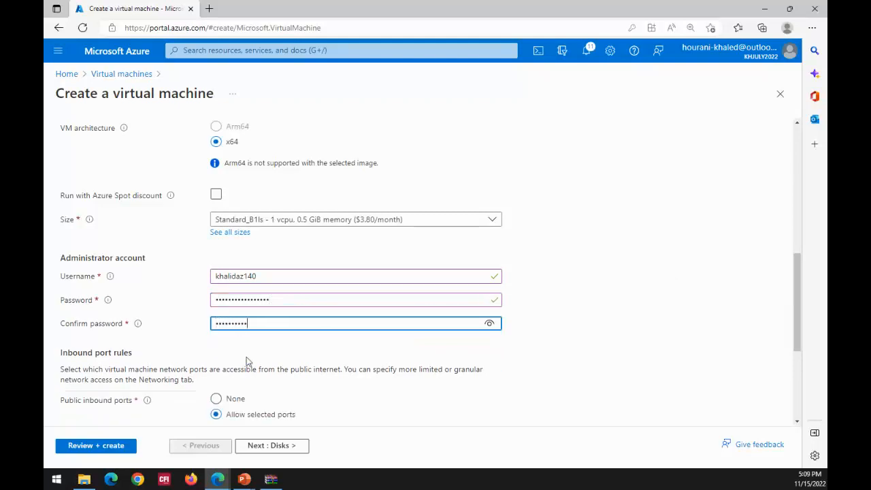
text(•)
- Review the virtual machine's inbound port rules and the Windows 10/11 multi-tenant licensing confirmation
scroll(733, 265, down, 2)
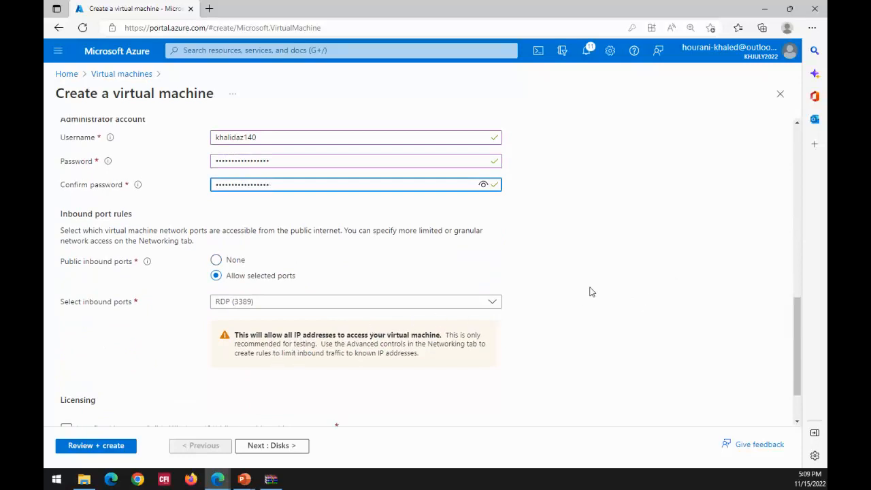
scroll(591, 292, down, 1)
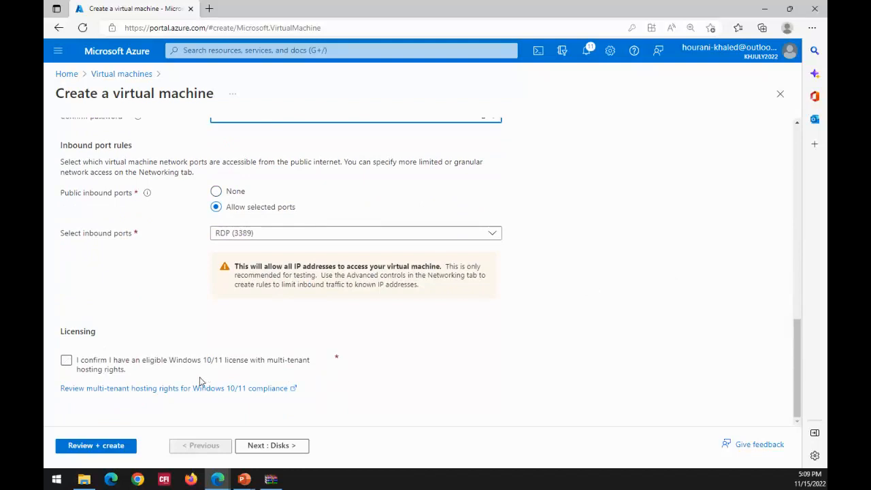
click(123, 375)
click(67, 361)
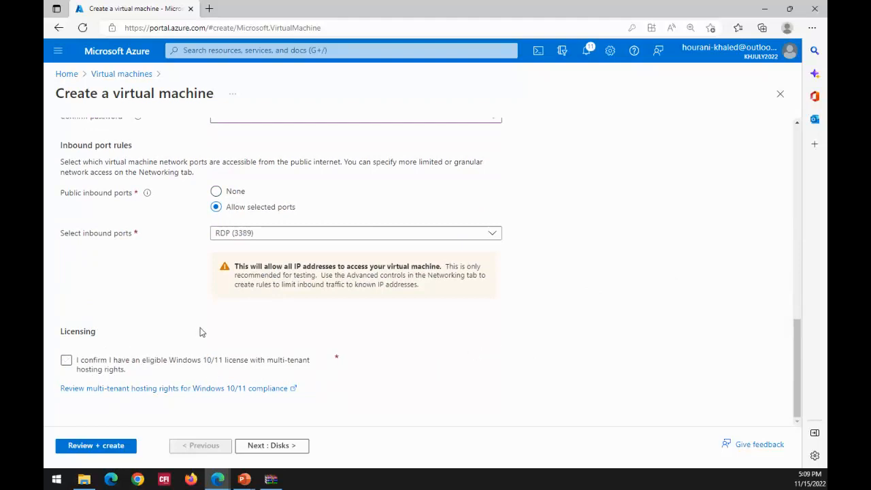
scroll(199, 332, up, 3)
scroll(201, 299, down, 2)
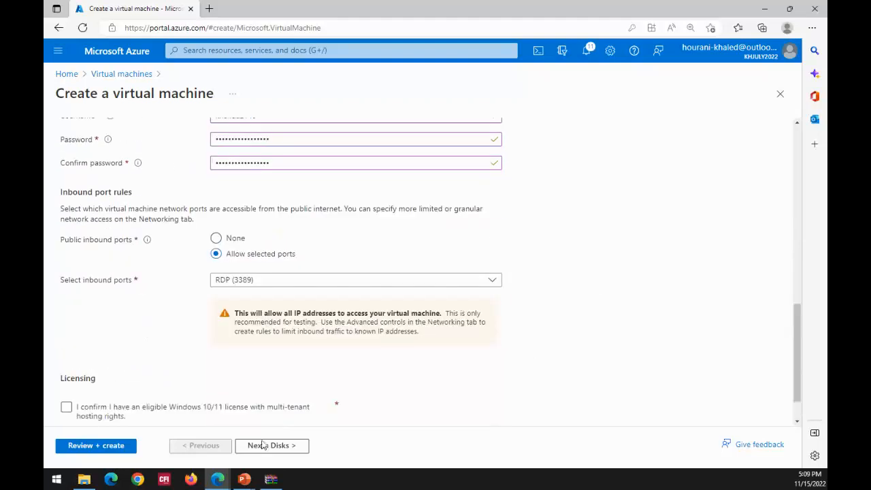
- Go on to the disk settings and set the OS disk type to Standard HDD with locally-redundant storage
click(261, 446)
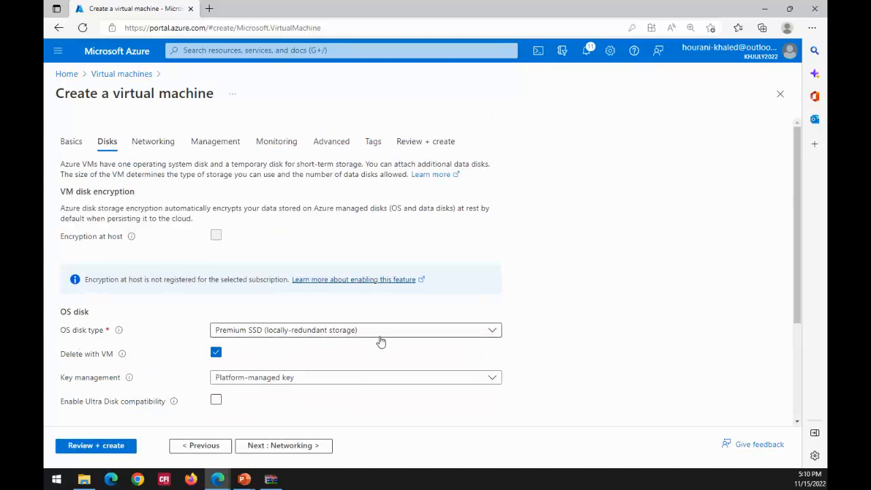
click(493, 334)
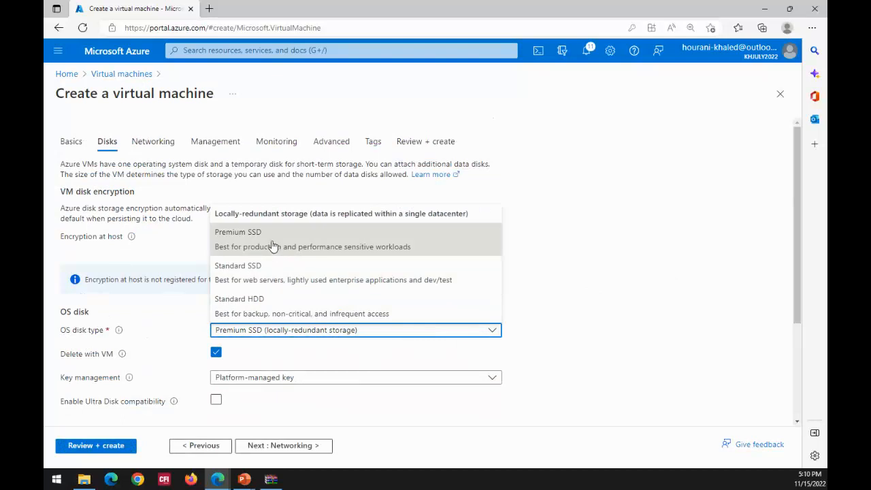
click(257, 301)
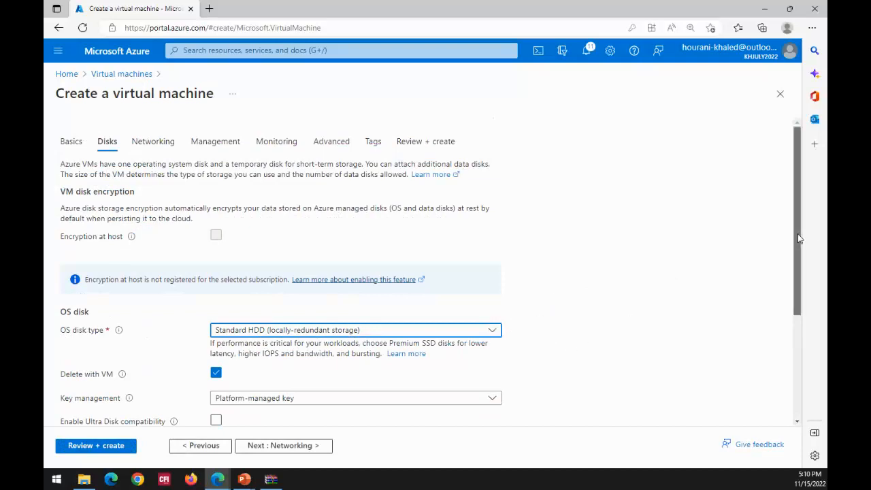
- Start creating a new data disk for the virtual machine and check its source types, keeping None (empty disk)
drag(799, 235, 795, 337)
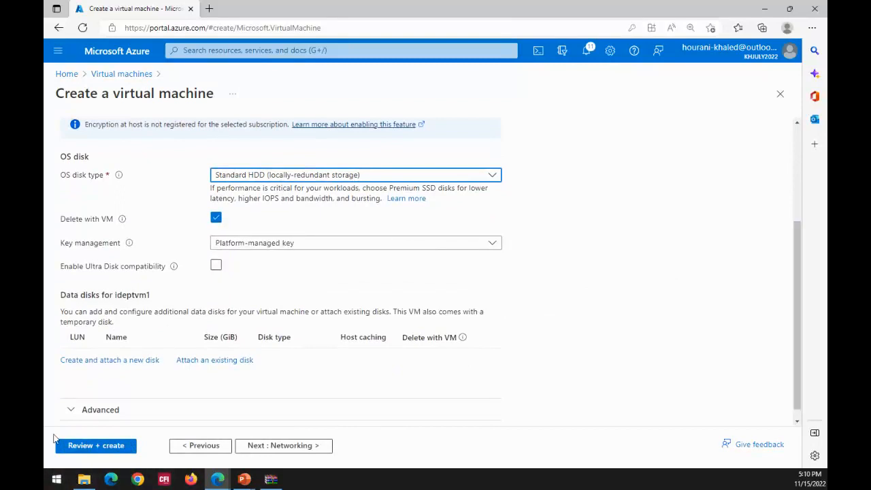
click(95, 368)
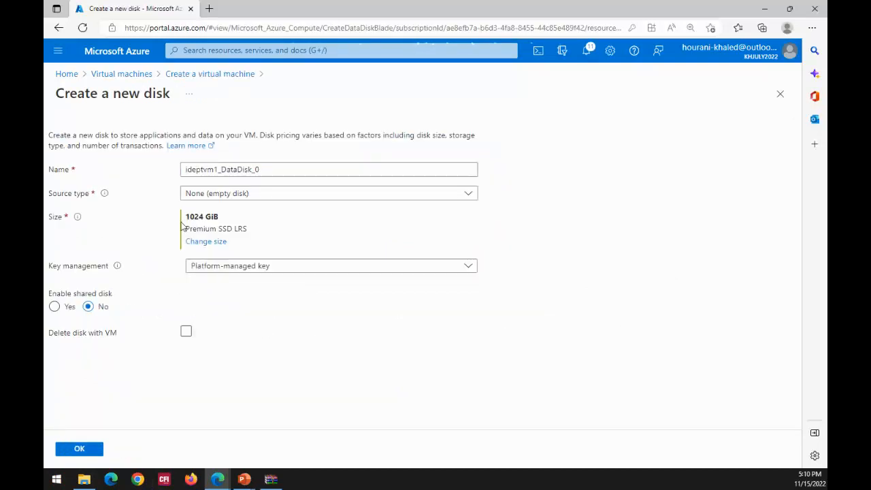
click(468, 195)
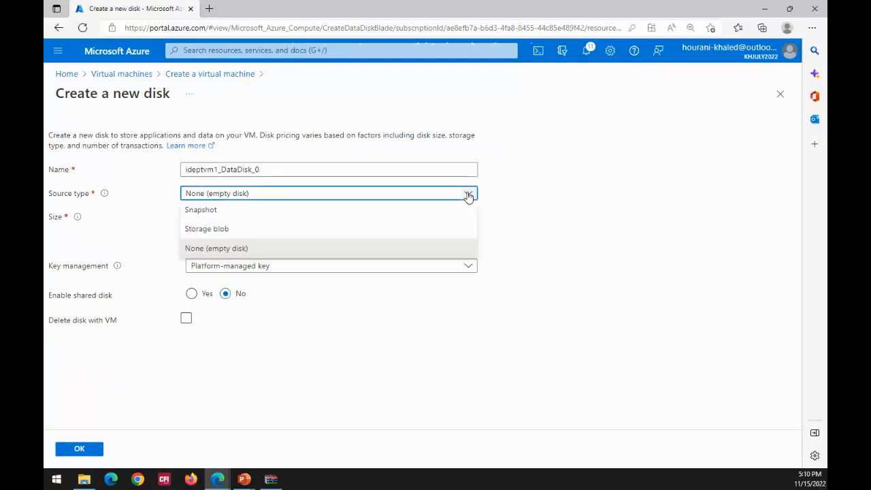
click(468, 195)
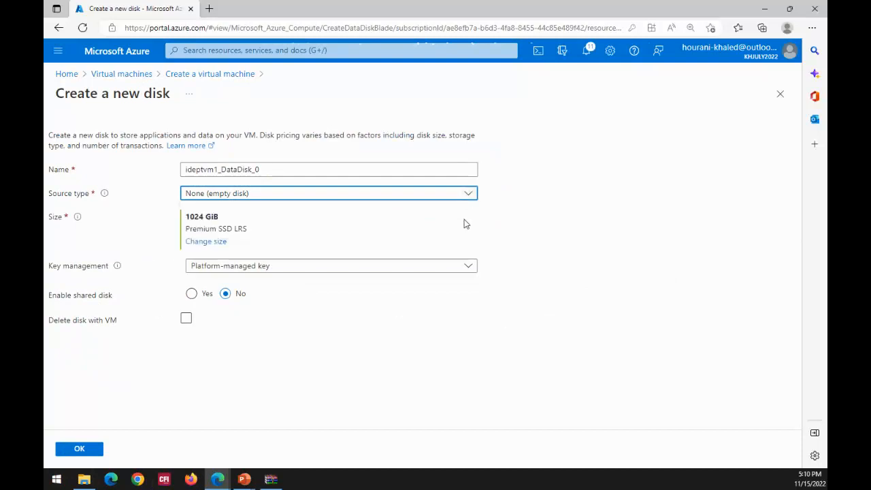
- Change the new data disk's SKU to Standard HDD (locally-redundant storage), looking at the Standard SSD sizes on the way
click(198, 246)
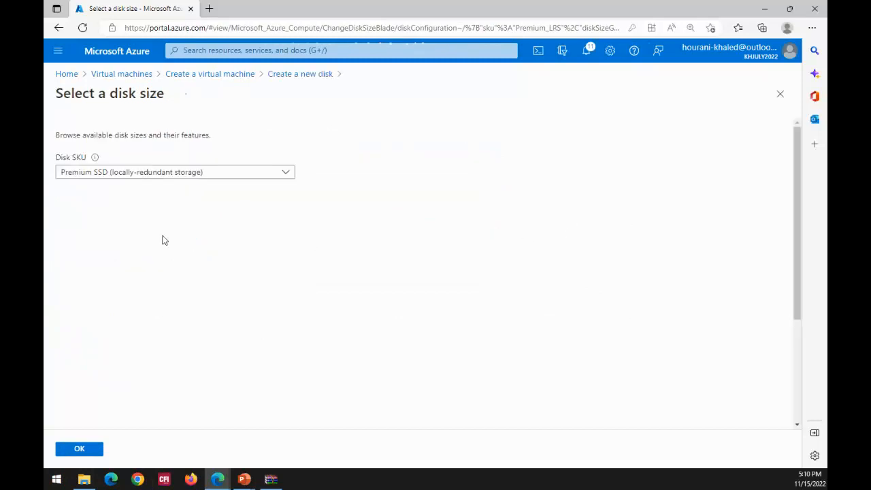
click(287, 174)
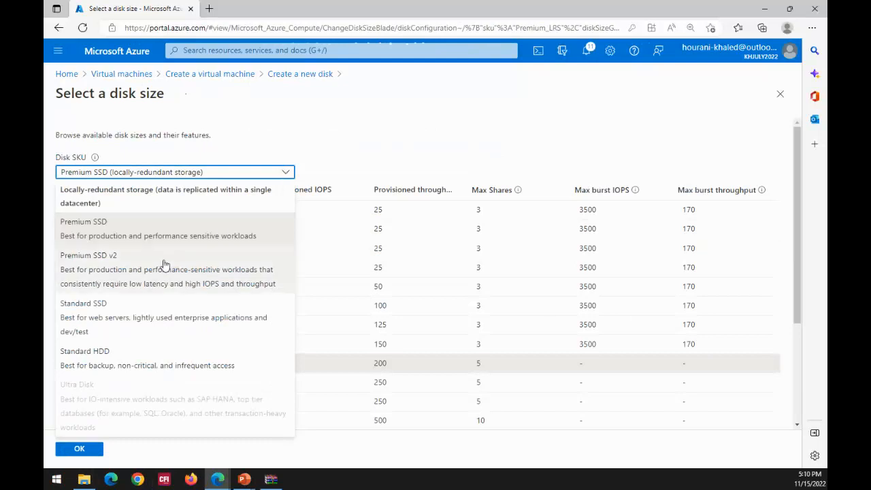
click(136, 318)
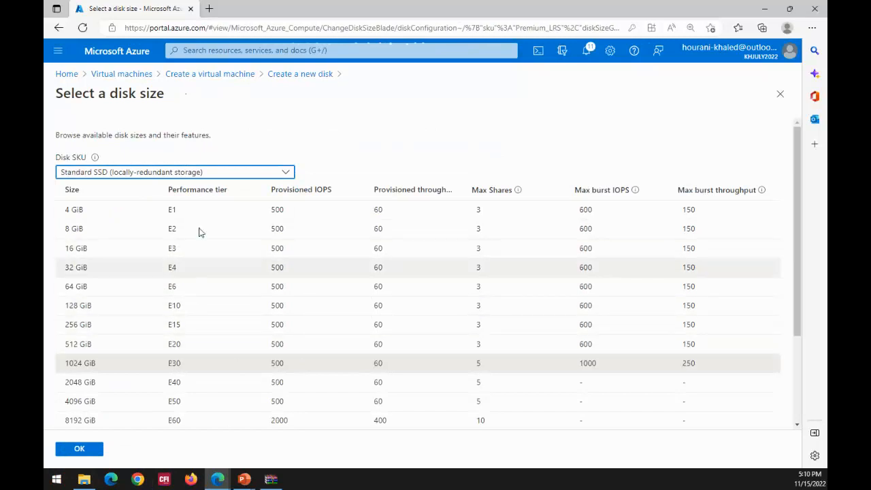
click(285, 173)
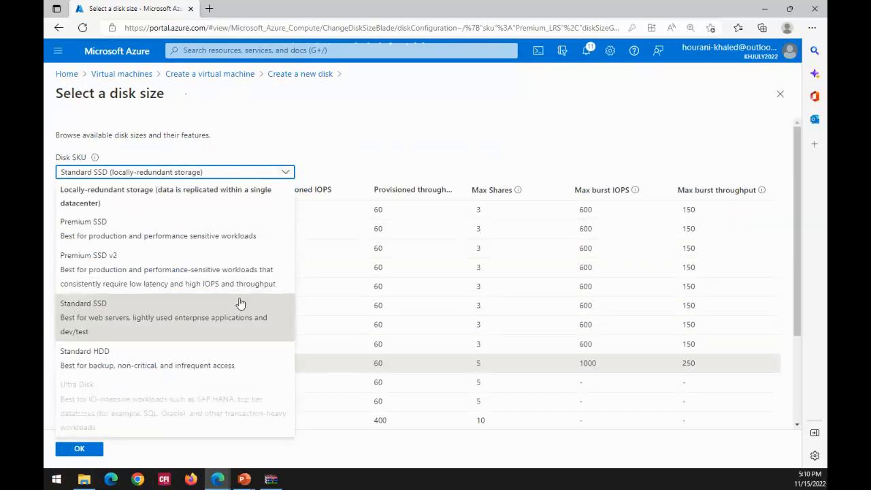
click(136, 366)
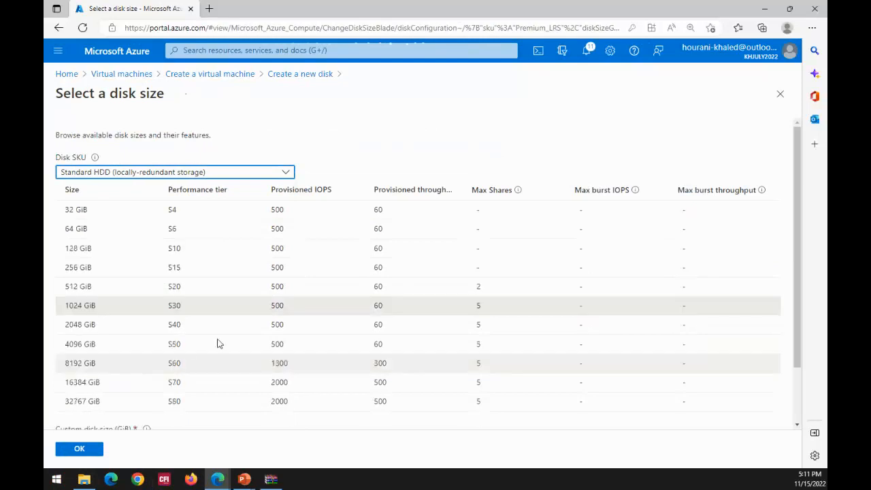
- Choose the 32 GiB size for the new data disk and attach it to the virtual machine
click(87, 215)
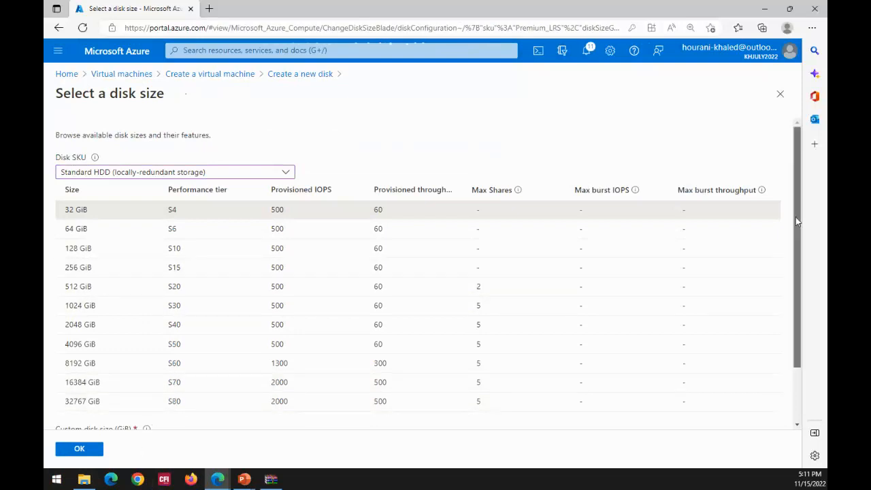
drag(795, 217, 800, 279)
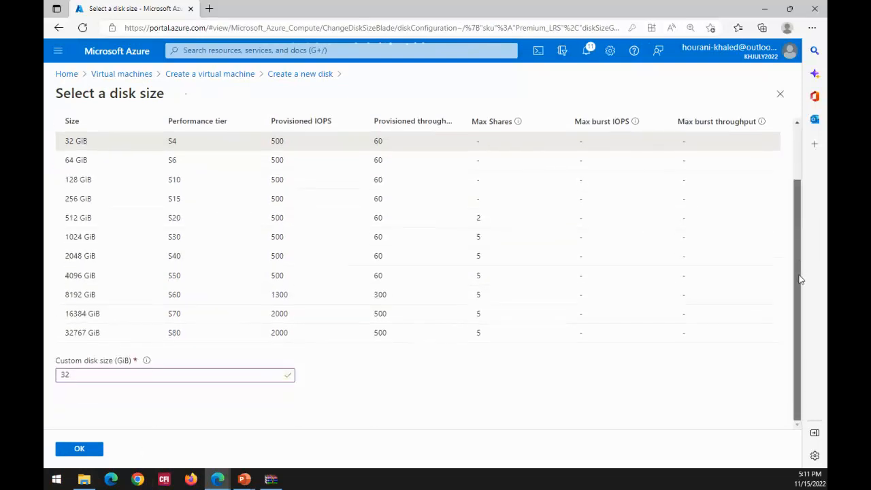
click(120, 377)
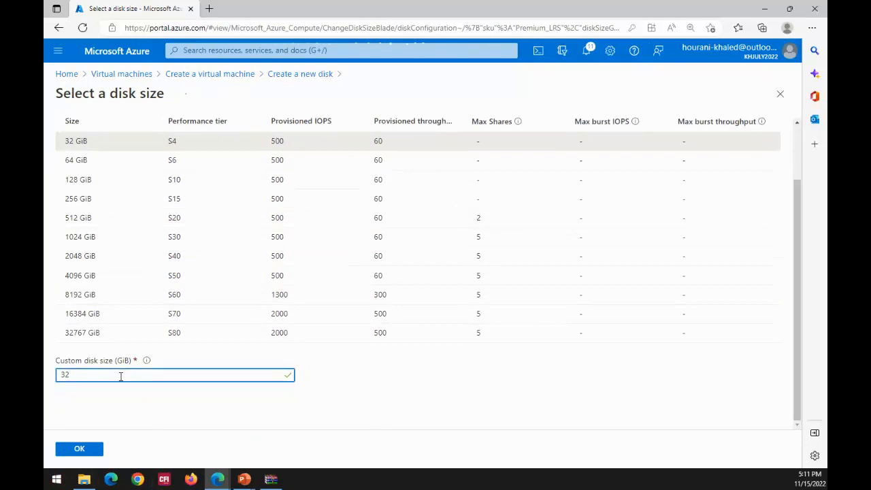
click(77, 453)
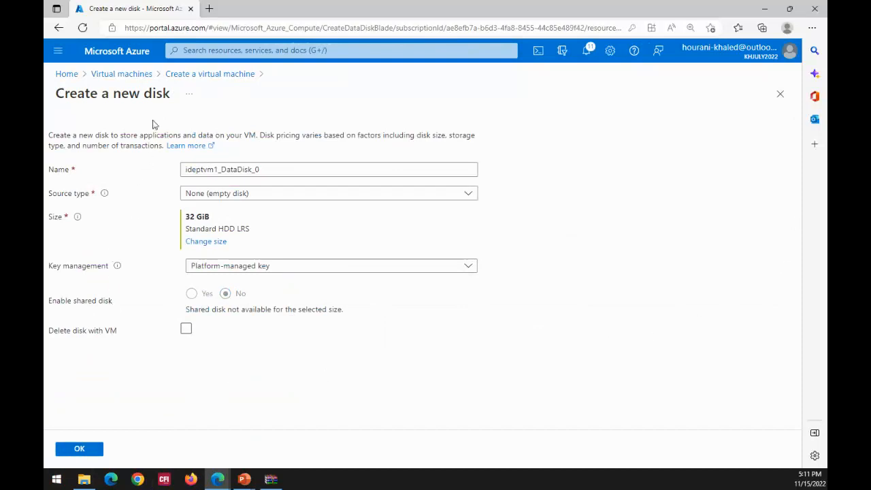
click(79, 451)
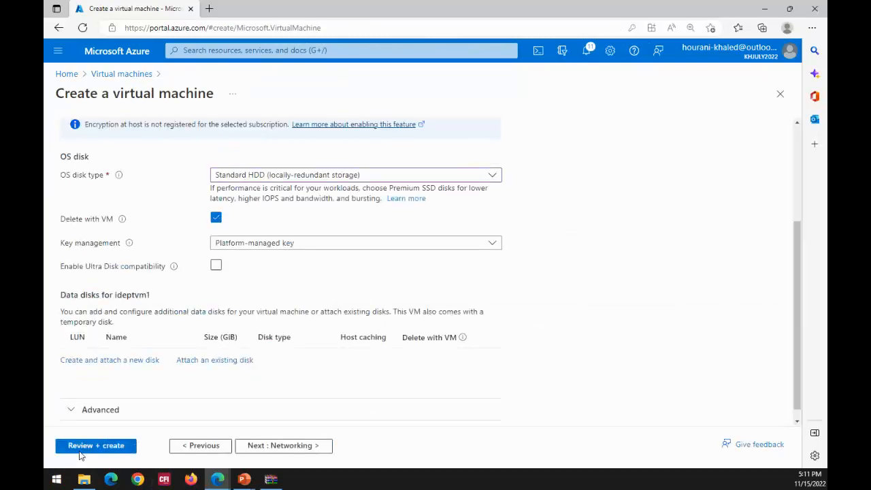
scroll(567, 272, down, 1)
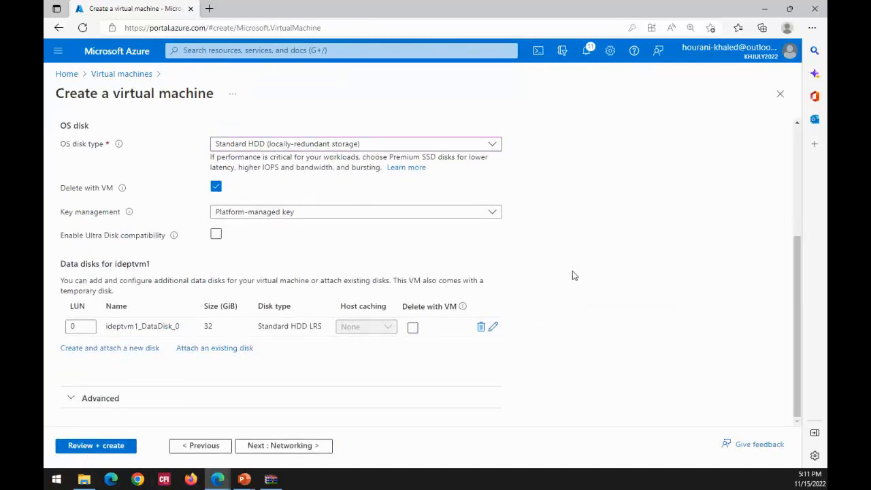
- Go to the virtual machine's networking settings and select the new default subnet (10.1.0.0/24)
scroll(573, 276, up, 5)
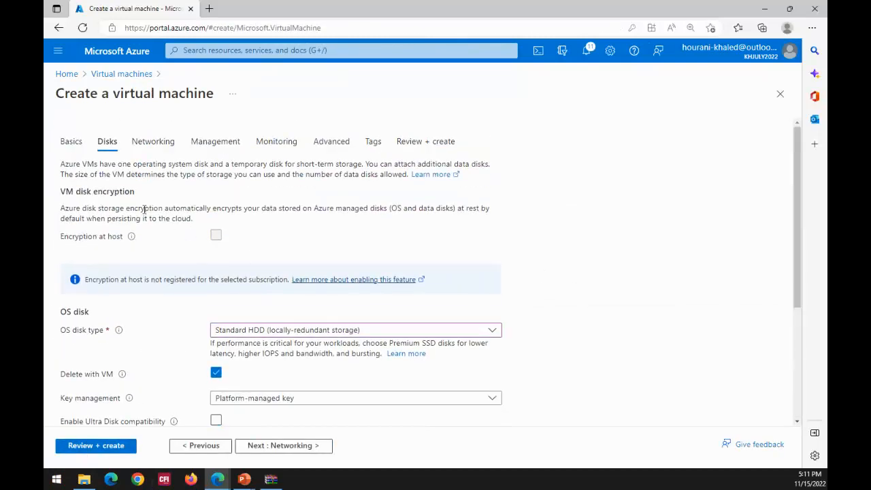
click(151, 141)
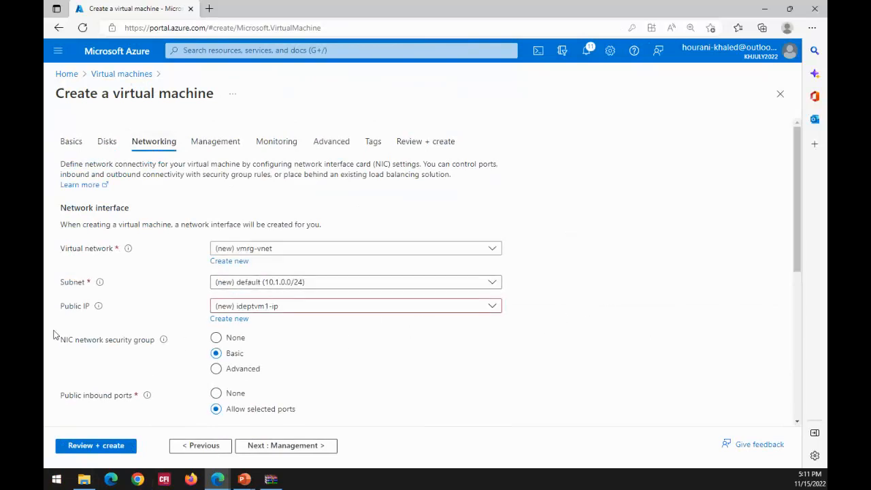
click(492, 286)
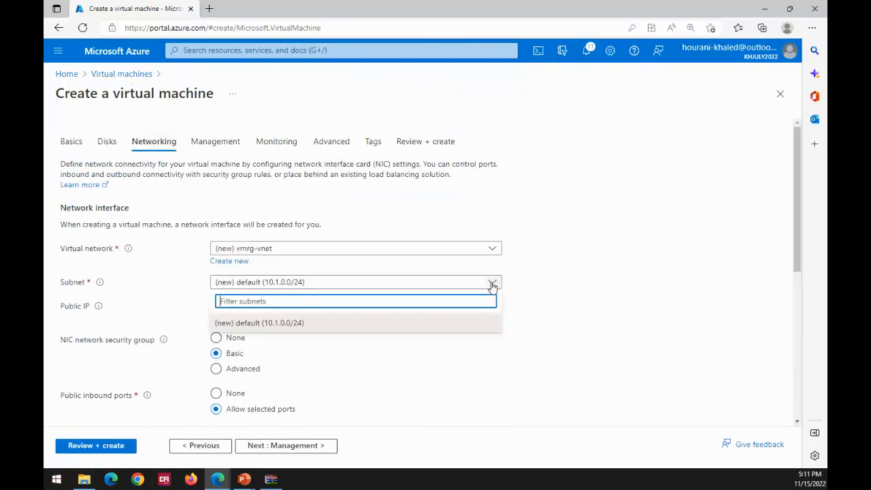
click(292, 324)
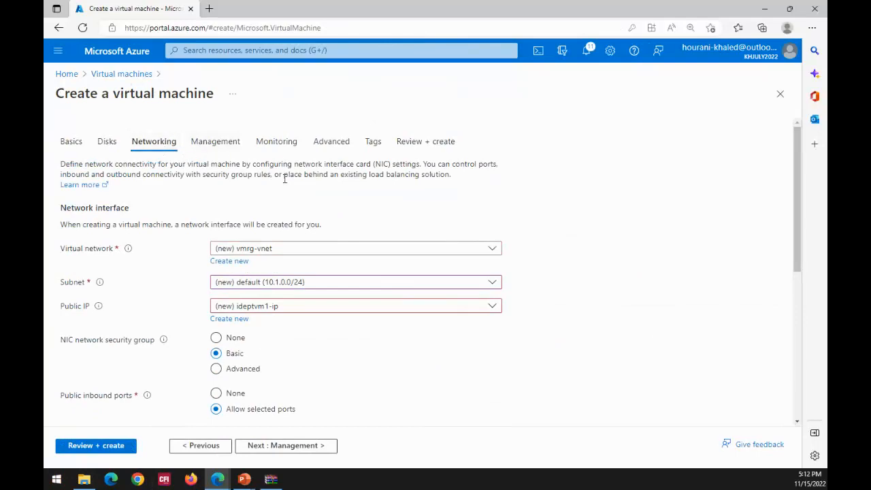
drag(797, 144, 787, 127)
- Go to the virtual machine's management settings and review the auto-shutdown time, the available time zones and the notification e-mail
click(301, 448)
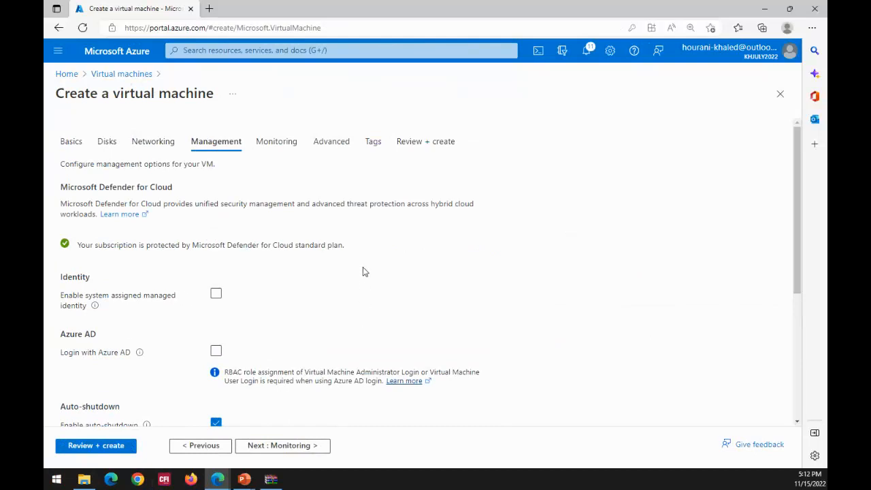
scroll(363, 272, down, 2)
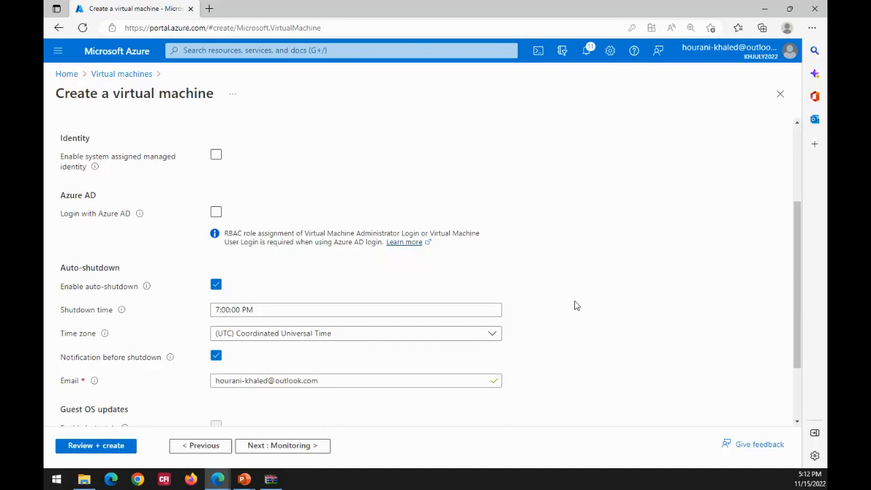
drag(801, 230, 801, 279)
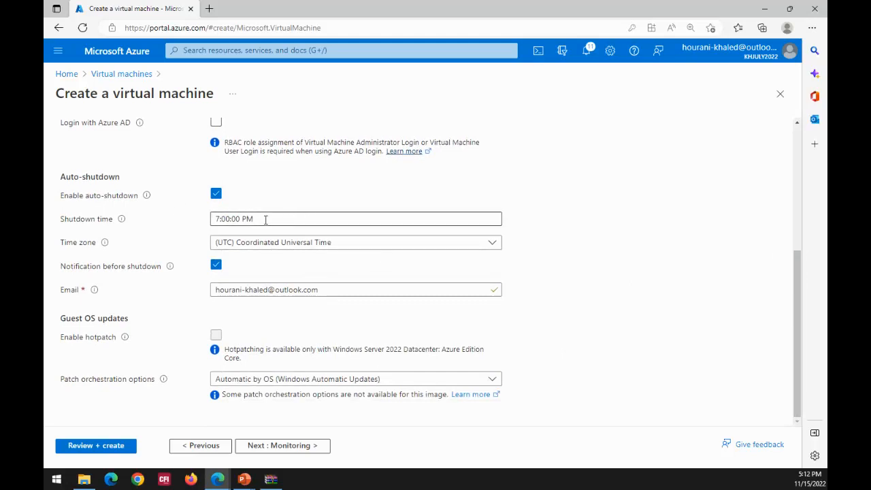
click(491, 245)
scroll(496, 278, down, 5)
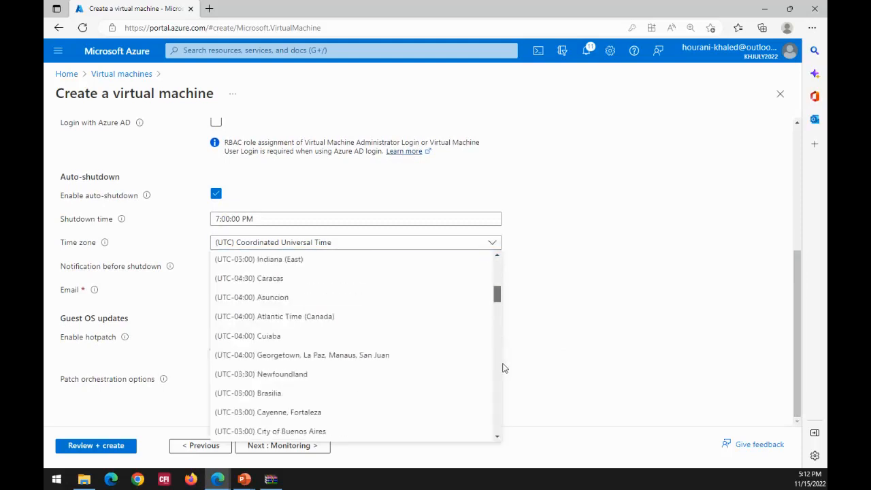
drag(503, 363, 532, 189)
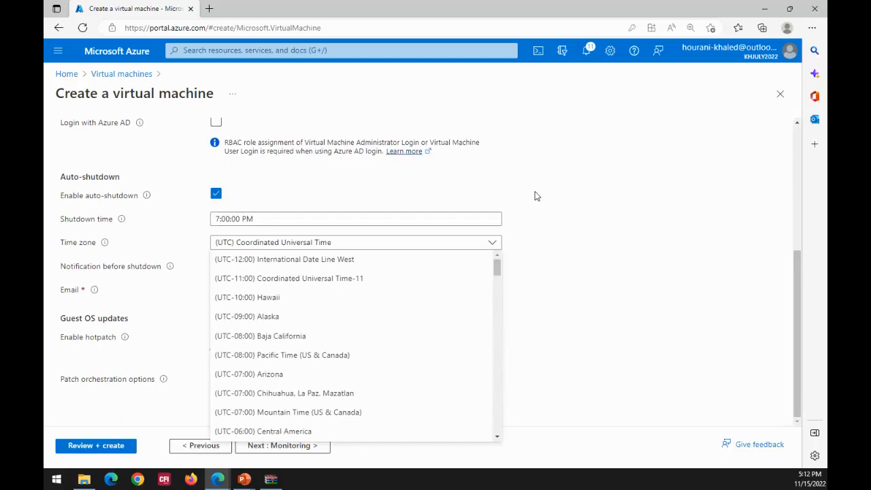
click(535, 195)
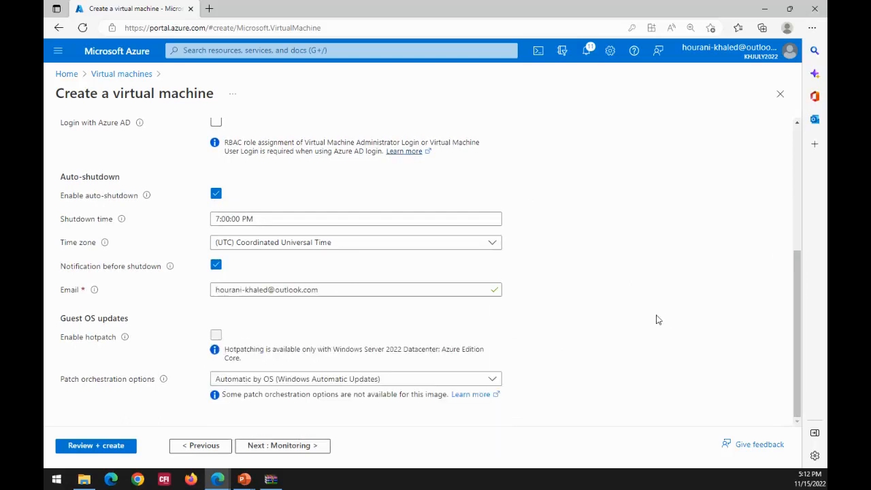
click(361, 289)
click(573, 306)
scroll(568, 300, up, 4)
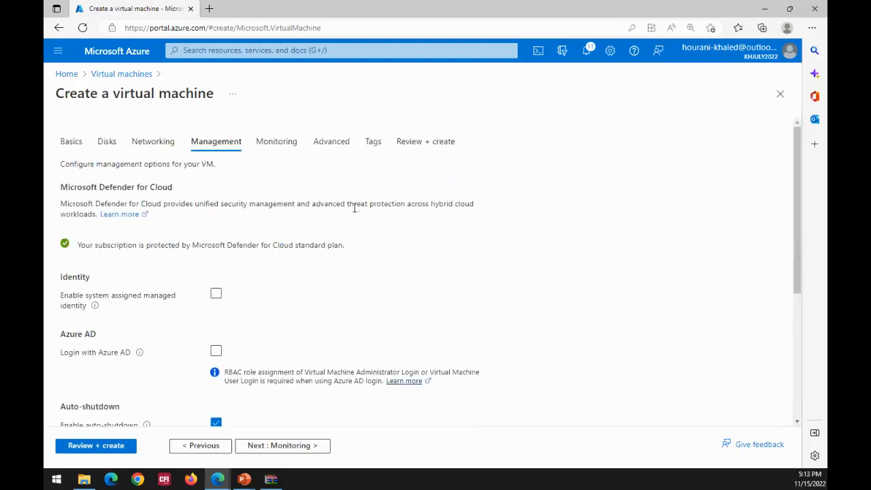
- Go to the virtual machine's monitoring settings and select the option for recommended alert rules
click(277, 141)
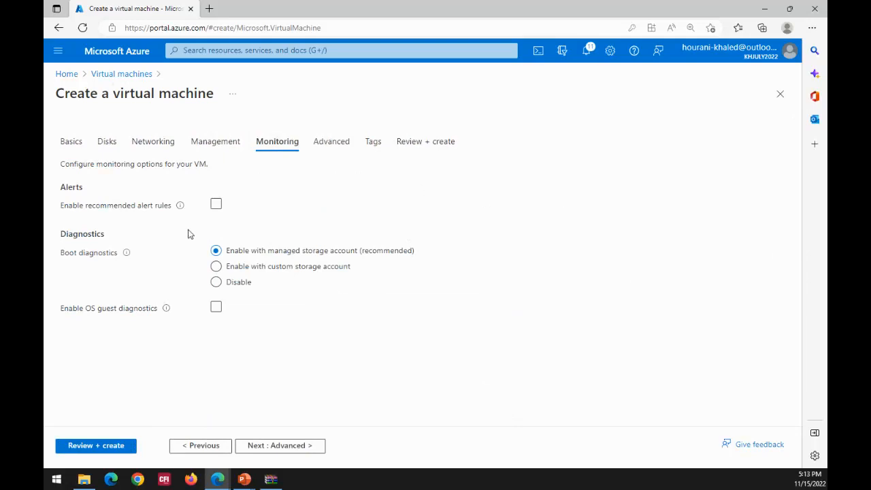
click(216, 204)
- Go to the advanced settings and browse the gallery of extensions available for installation on the virtual machine
click(325, 144)
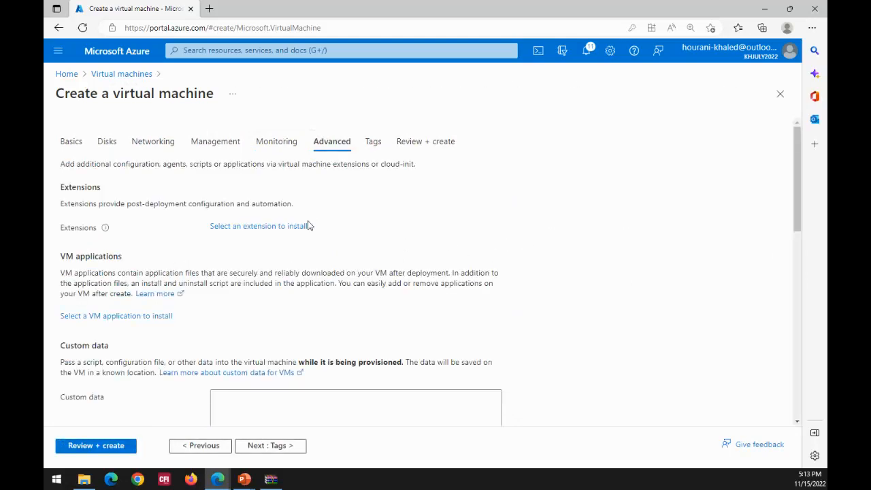
click(270, 231)
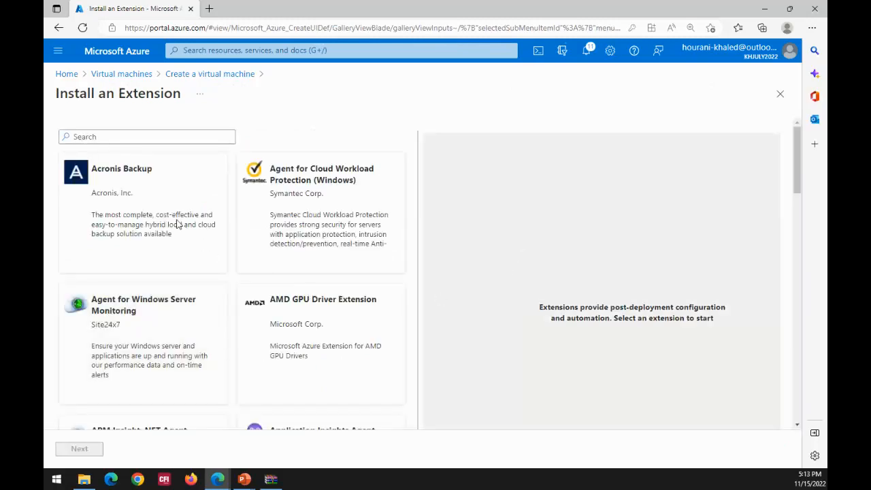
scroll(176, 225, down, 1)
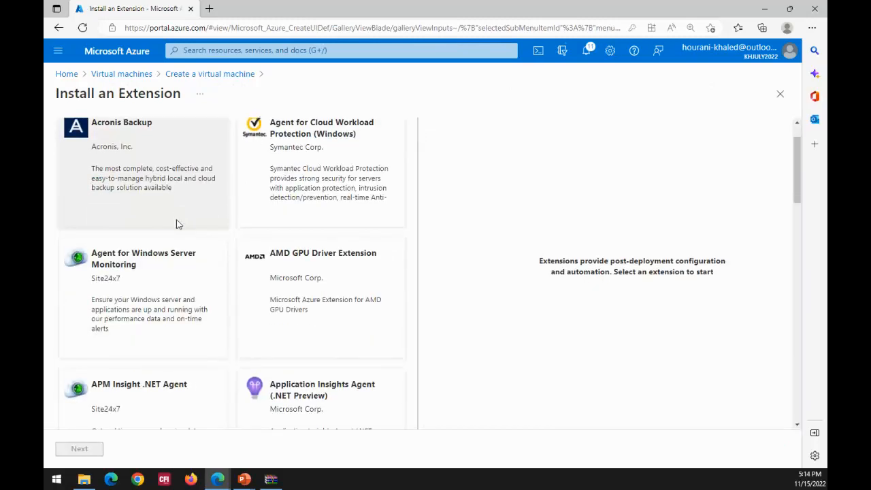
scroll(177, 225, down, 8)
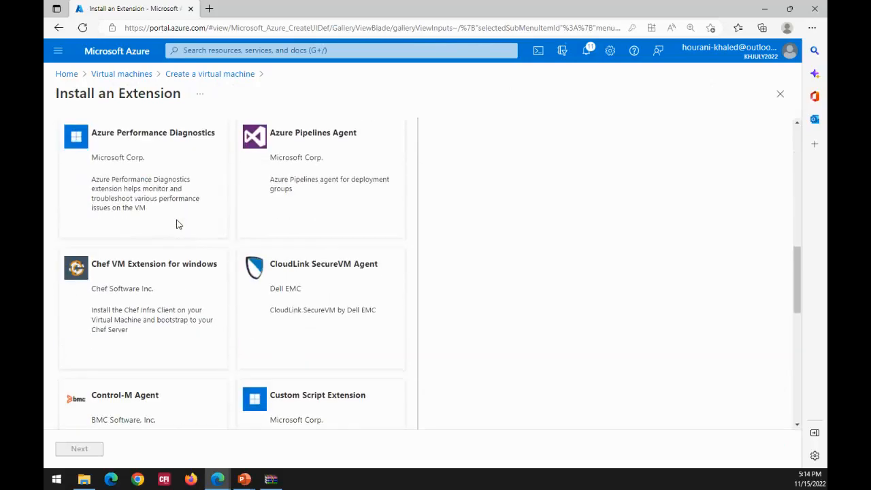
scroll(176, 224, down, 8)
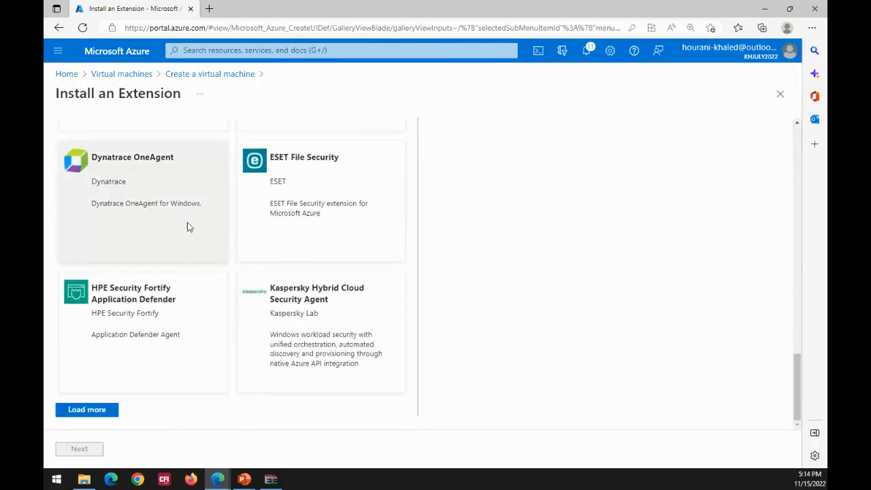
scroll(189, 227, up, 6)
scroll(189, 227, down, 6)
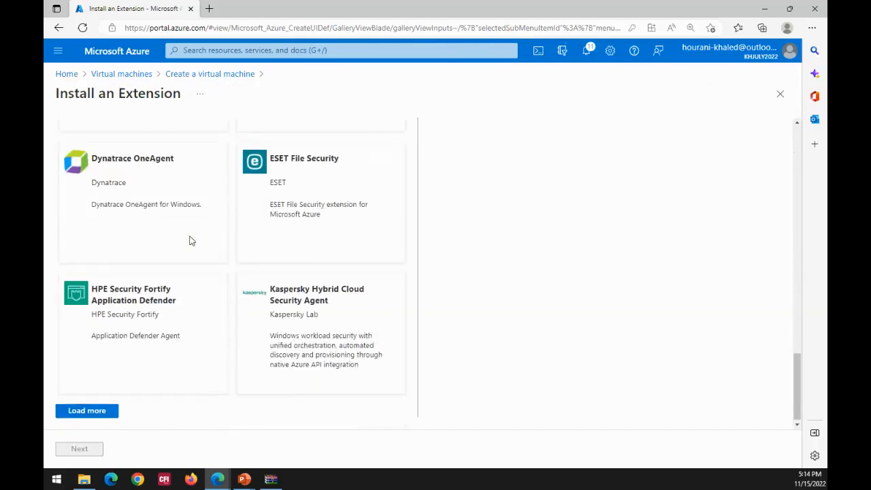
- Load more extensions, look through them and return to the virtual machine's configuration without choosing one
click(83, 411)
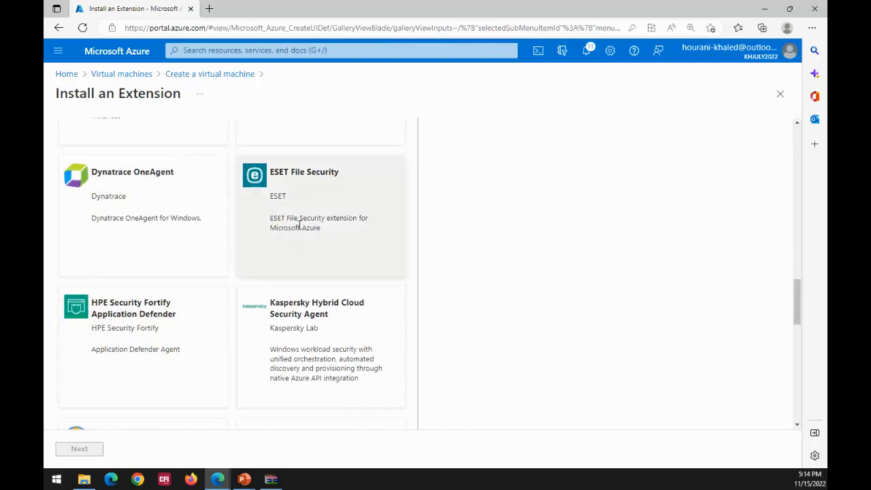
scroll(299, 226, down, 5)
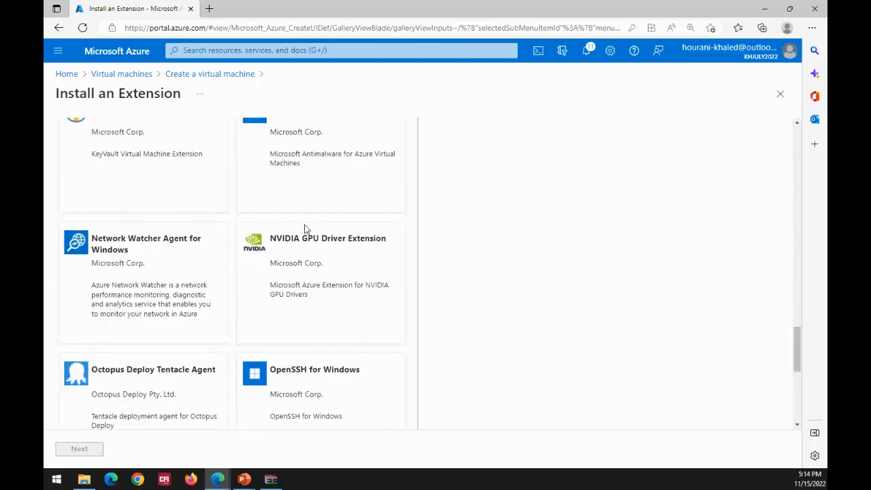
scroll(305, 229, down, 2)
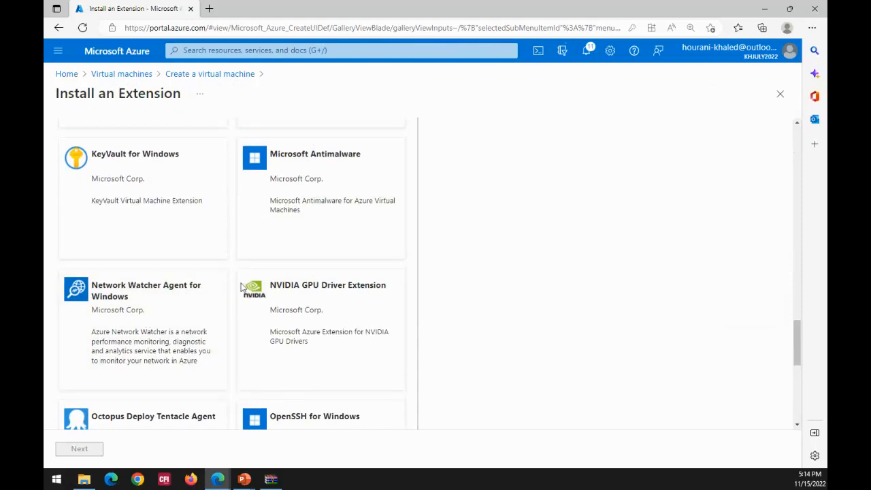
scroll(326, 262, up, 3)
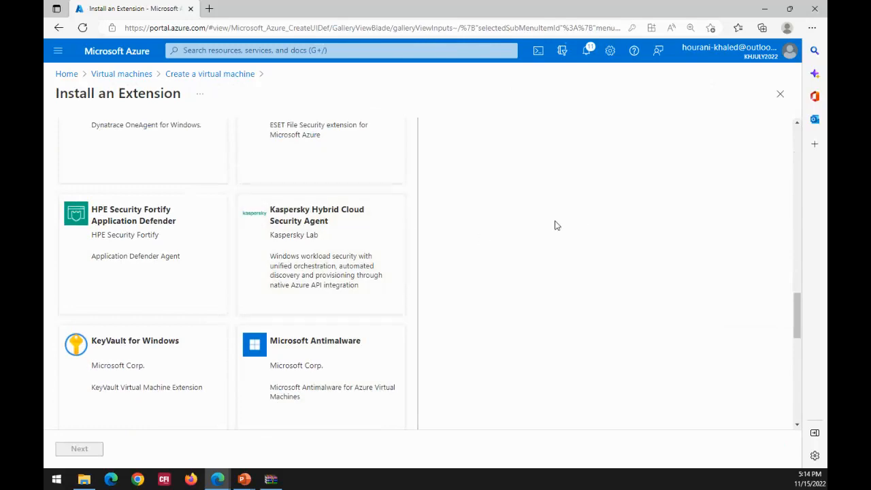
scroll(555, 226, up, 3)
scroll(555, 225, up, 15)
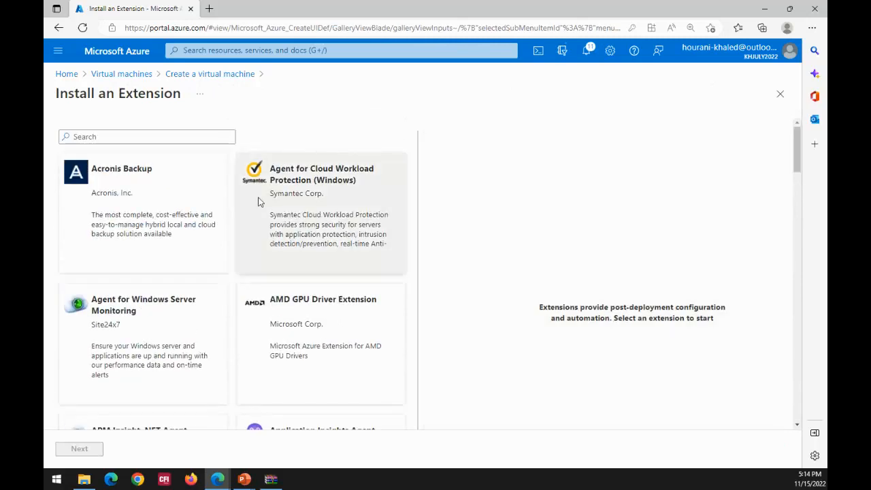
click(217, 80)
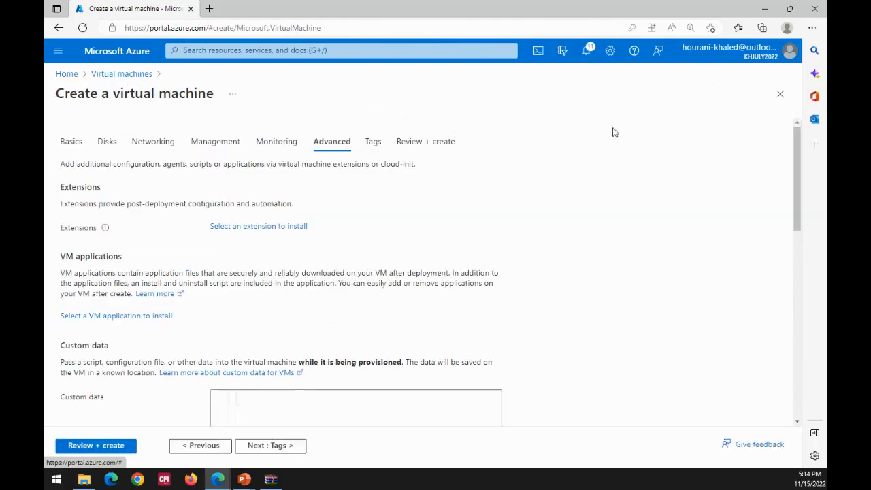
- Validate the virtual machine's configuration, then confirm in the basic settings the eligible Windows 10/11 license with multi-tenant hosting rights
click(376, 145)
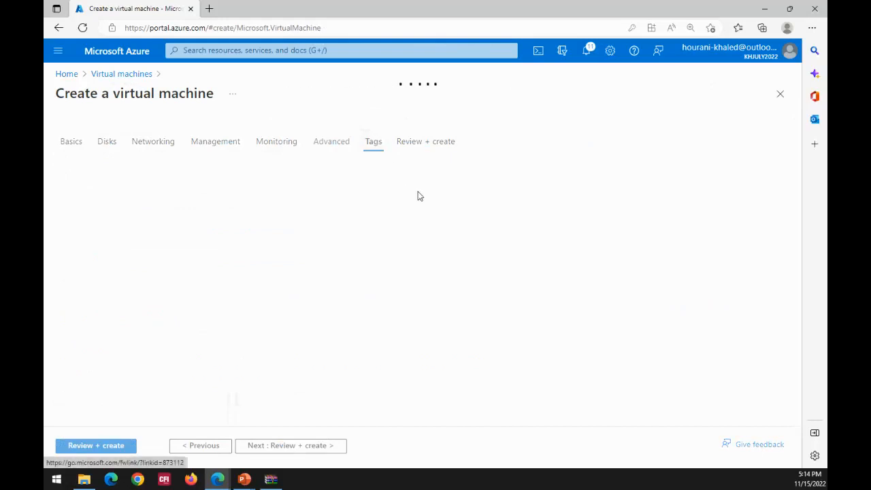
click(428, 145)
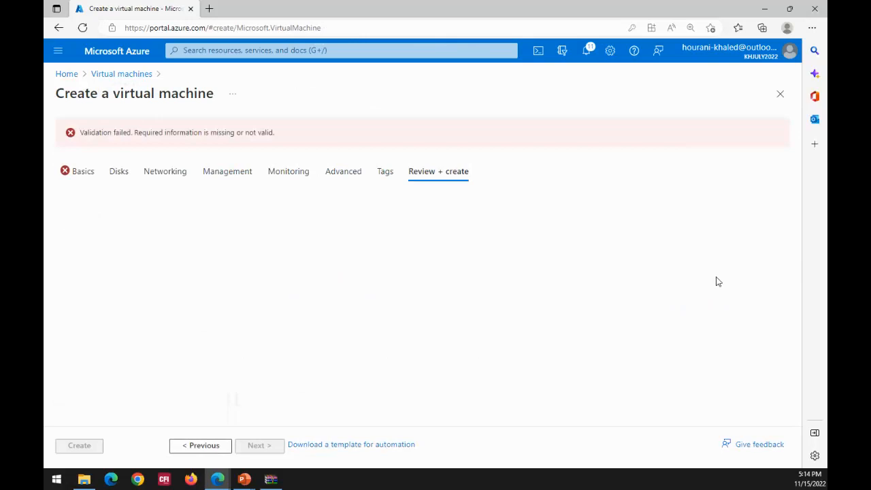
click(82, 172)
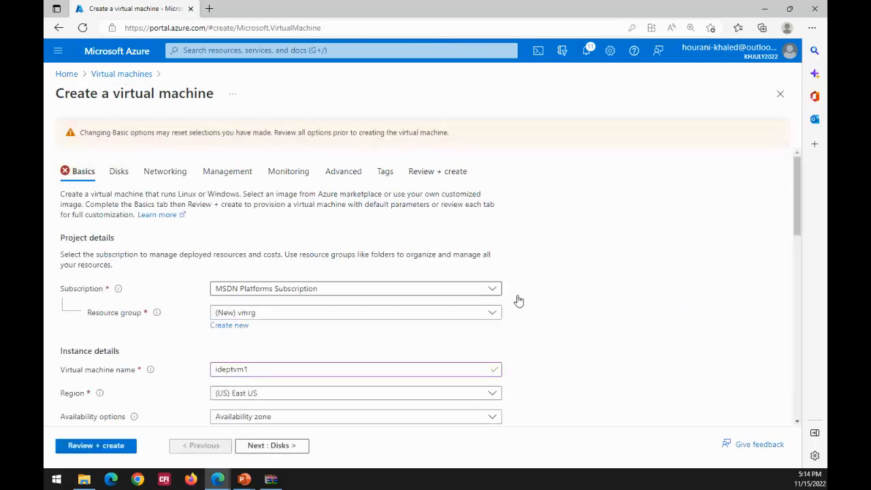
scroll(555, 254, down, 1)
scroll(555, 255, down, 6)
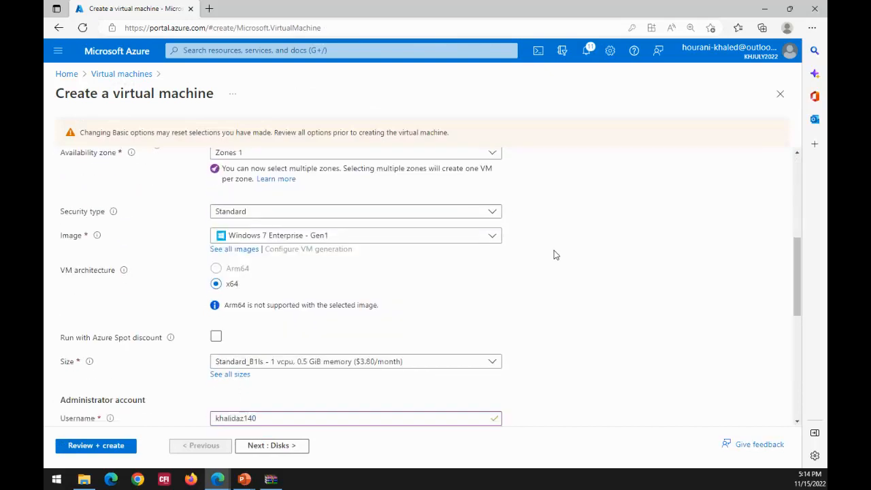
scroll(555, 254, down, 5)
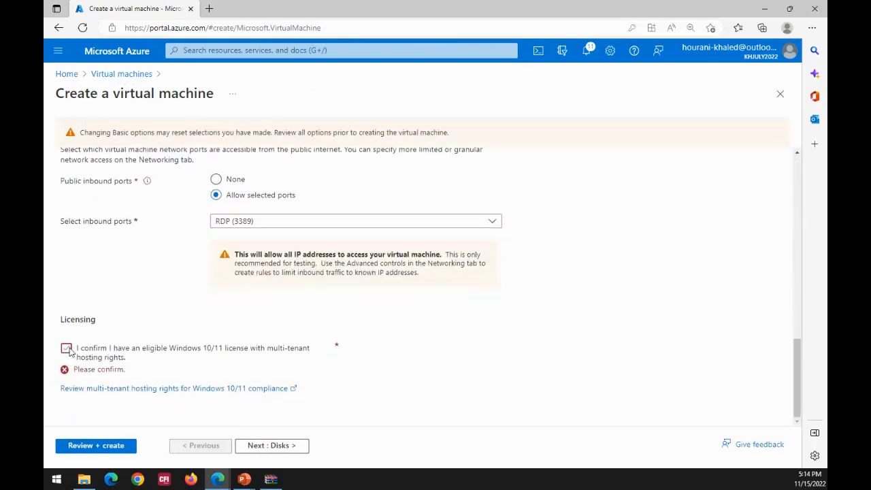
click(66, 347)
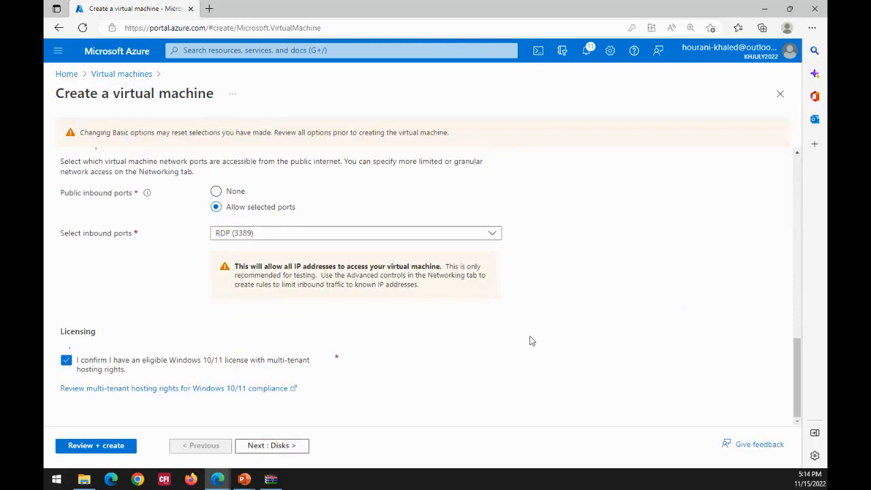
- Validate the configuration again and create virtual machine ideptvm1 in resource group vmrg
scroll(473, 372, up, 1)
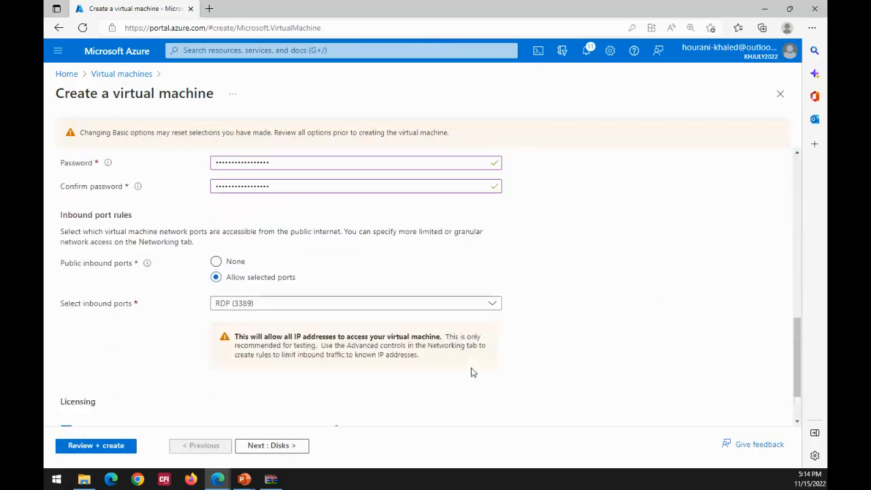
scroll(473, 373, up, 8)
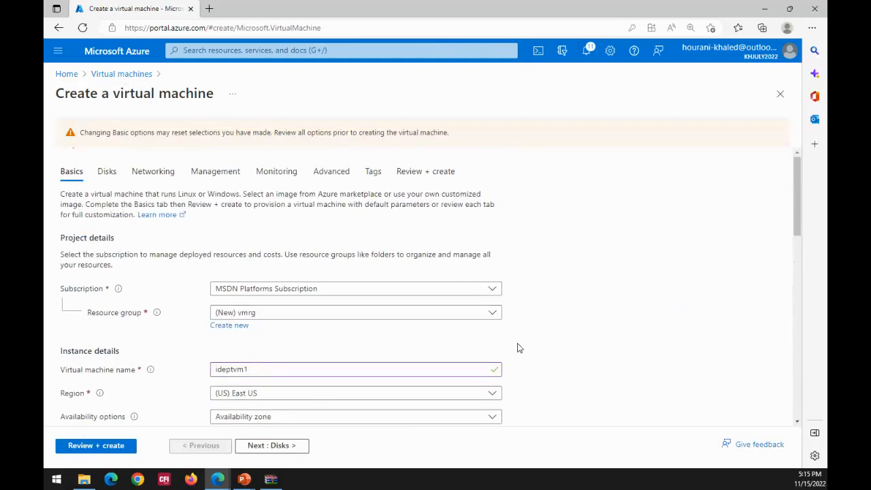
click(103, 447)
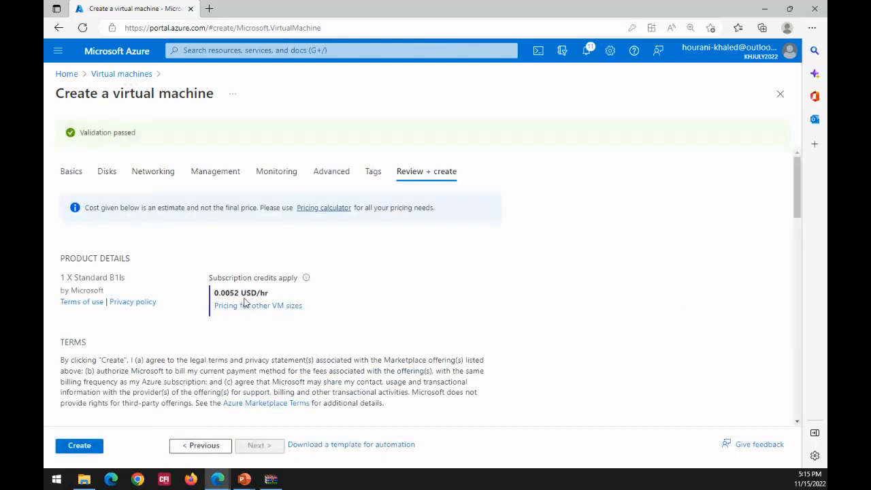
mouse_move(311, 283)
click(79, 446)
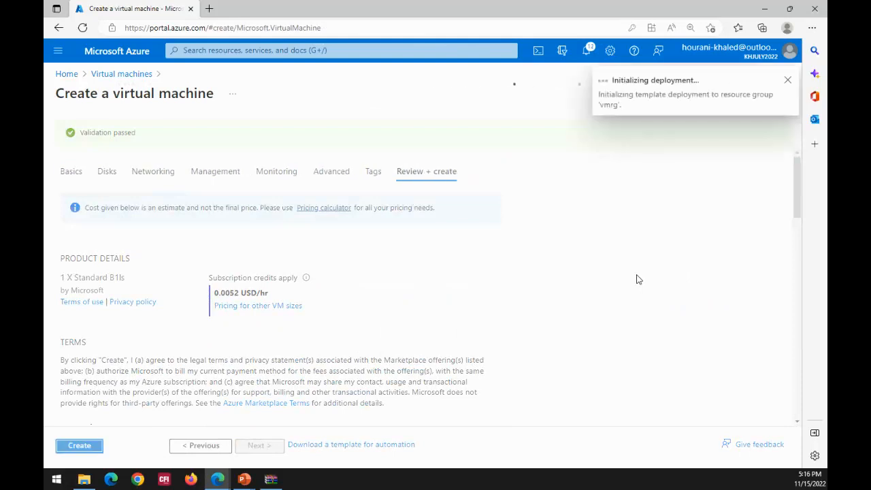
- Dismiss the failed virtual network retrieval notifications and open the operation details of the ideptvm1_DataDisk_0 resource
click(588, 52)
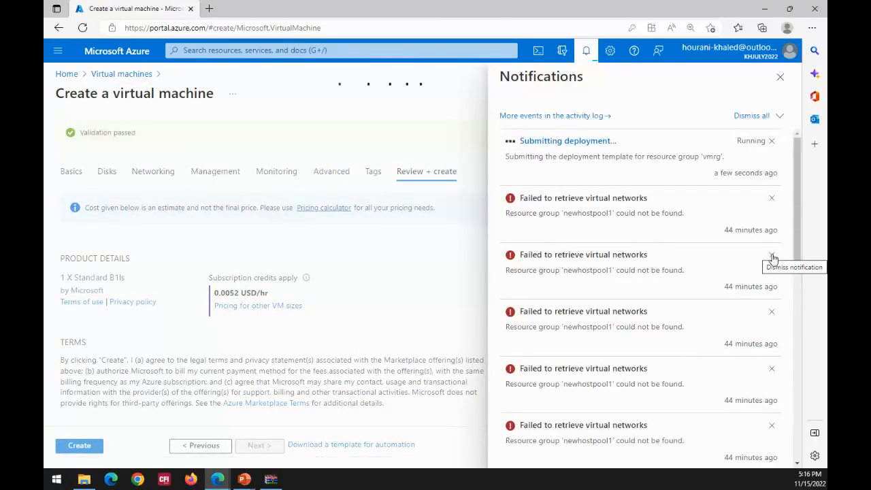
click(771, 198)
click(771, 198)
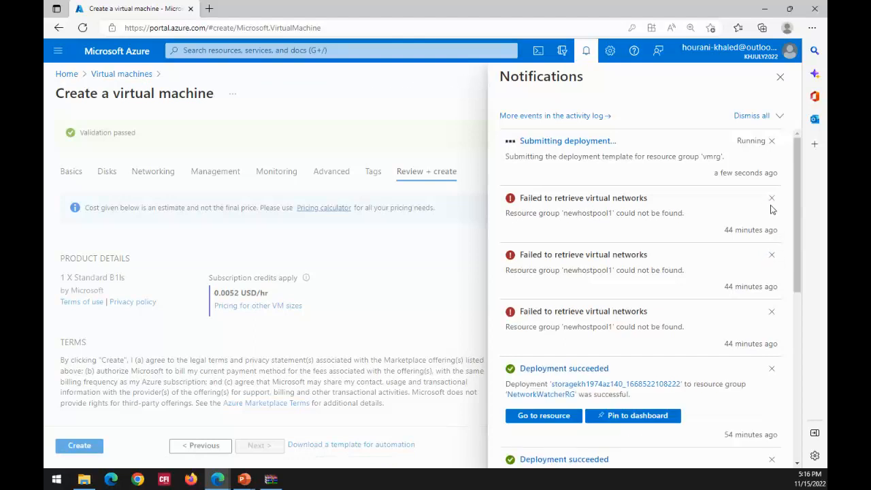
click(771, 198)
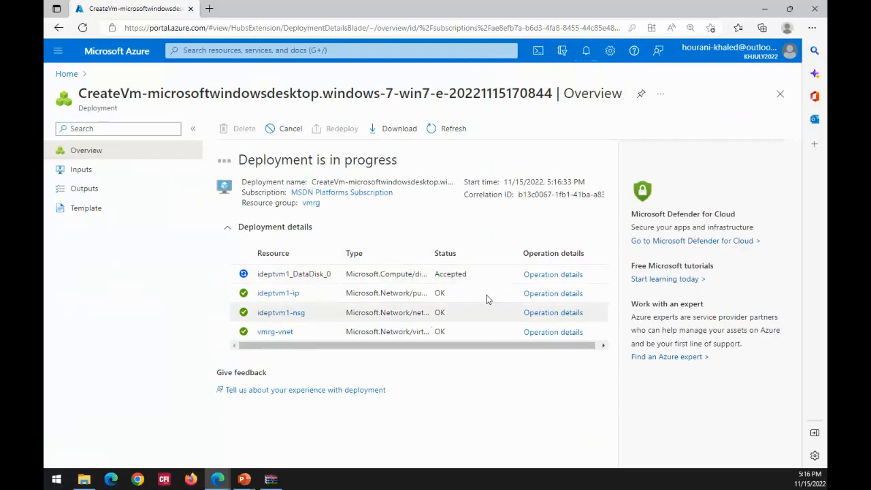
click(544, 278)
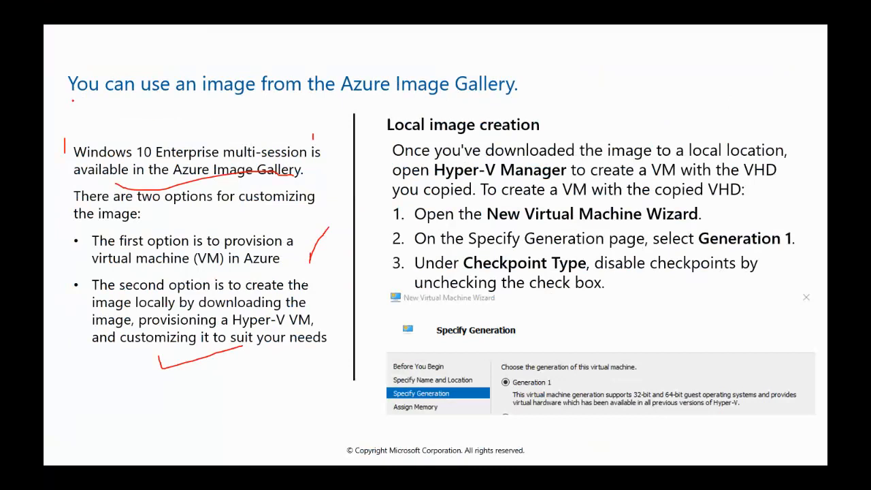
drag(73, 101, 285, 104)
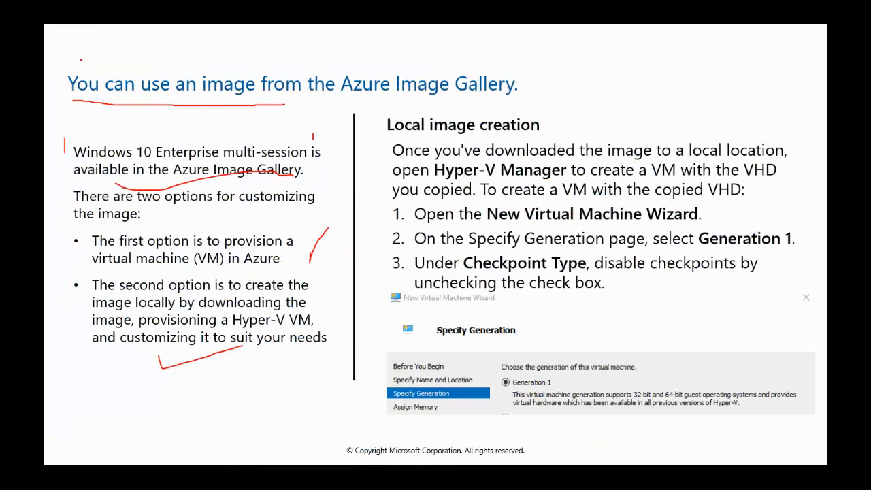
mouse_move(80, 59)
mouse_down()
mouse_move(502, 60)
mouse_move(544, 89)
mouse_move(480, 99)
mouse_move(60, 97)
mouse_move(60, 70)
mouse_move(97, 68)
mouse_up()
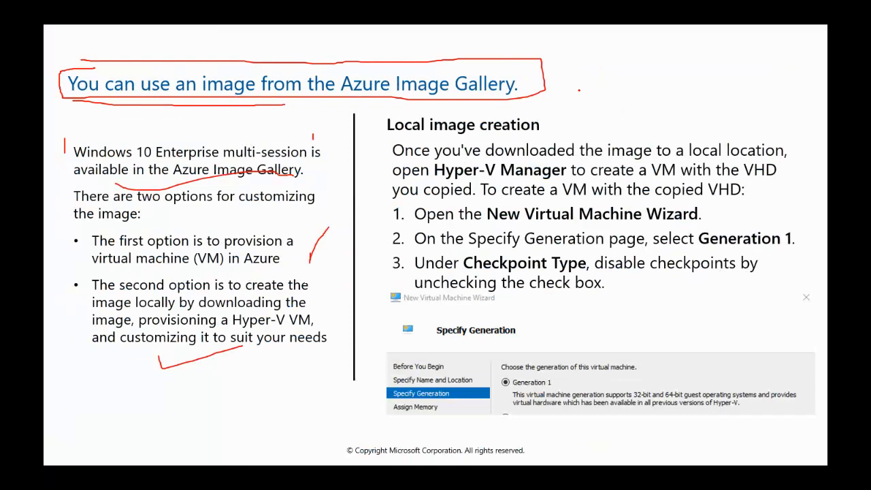
key(e)
key(Right)
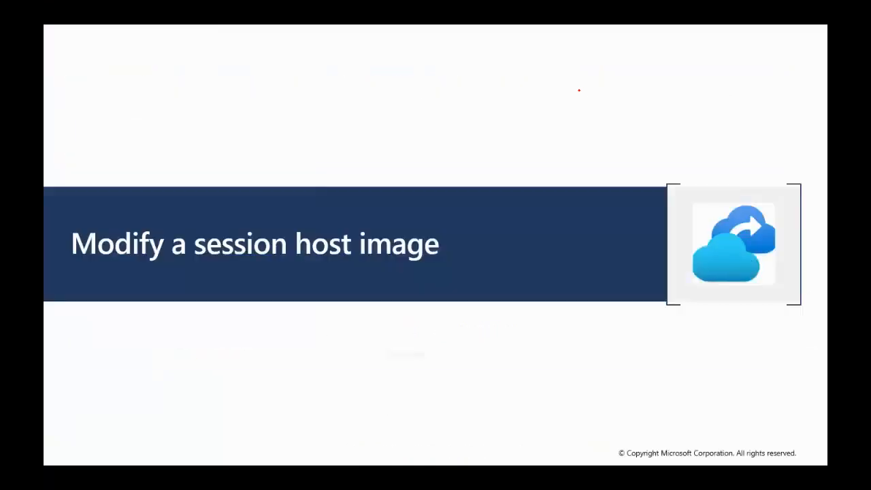
key(Right)
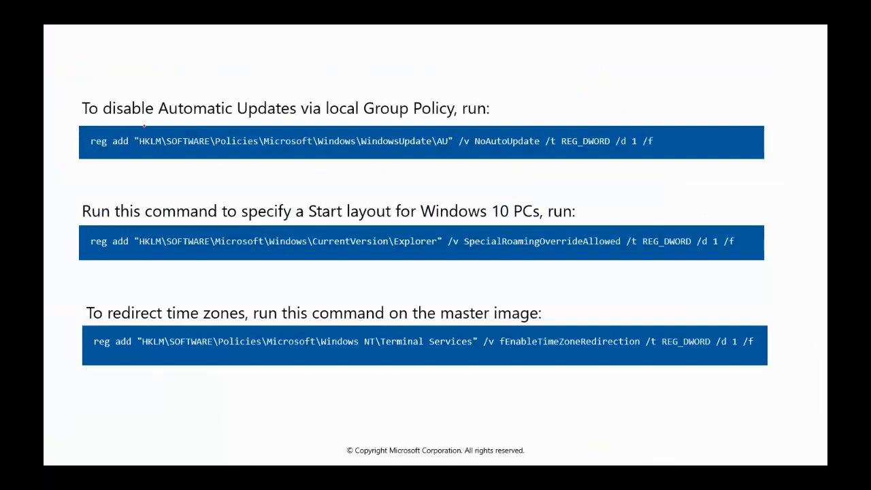
mouse_move(95, 117)
mouse_down()
mouse_move(278, 125)
mouse_move(319, 99)
mouse_move(104, 105)
mouse_move(93, 117)
mouse_up()
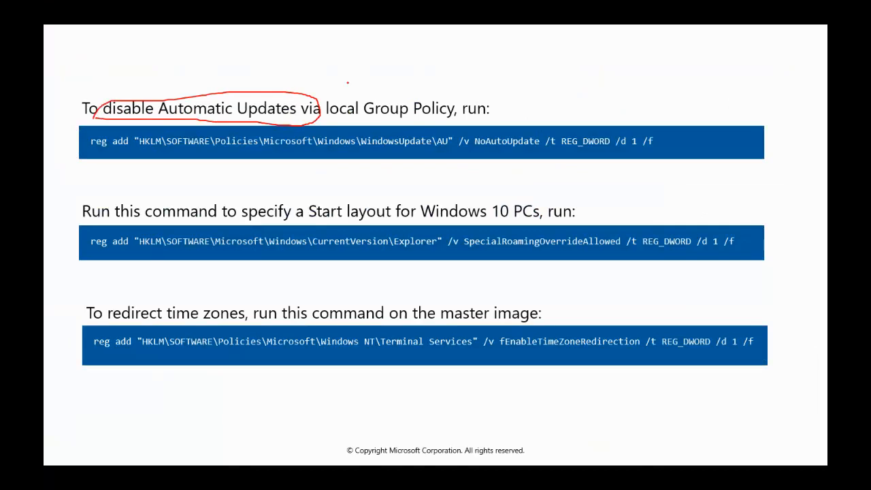
drag(377, 72, 321, 100)
mouse_move(320, 88)
mouse_down()
mouse_move(320, 107)
mouse_move(343, 112)
mouse_up()
mouse_move(425, 49)
mouse_down()
mouse_move(425, 71)
mouse_move(515, 76)
mouse_move(424, 79)
mouse_move(423, 68)
mouse_up()
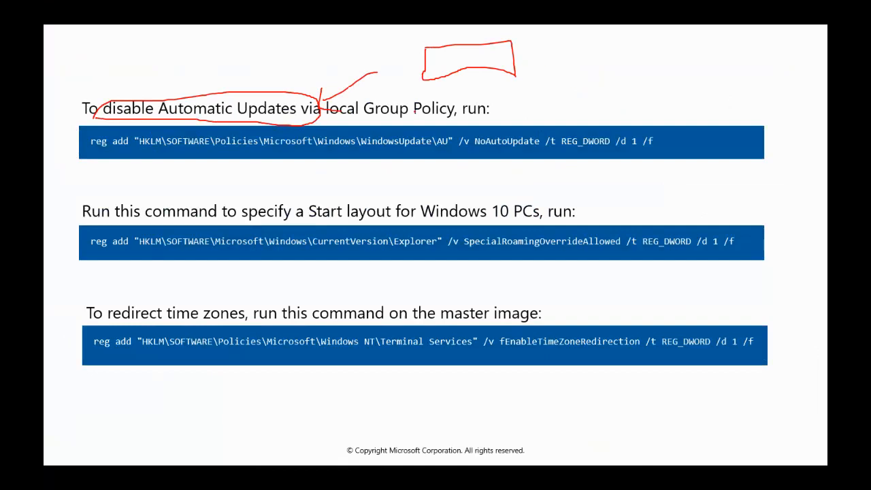
mouse_move(400, 79)
mouse_down()
mouse_move(408, 75)
mouse_move(406, 85)
mouse_up()
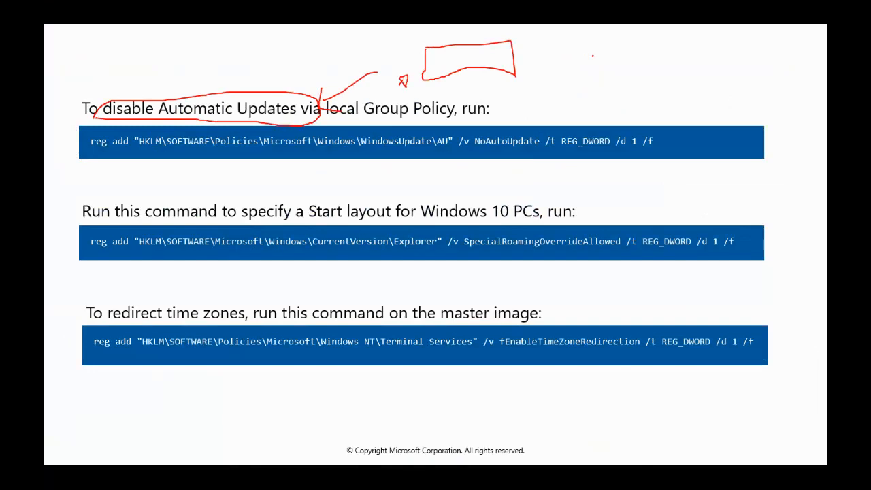
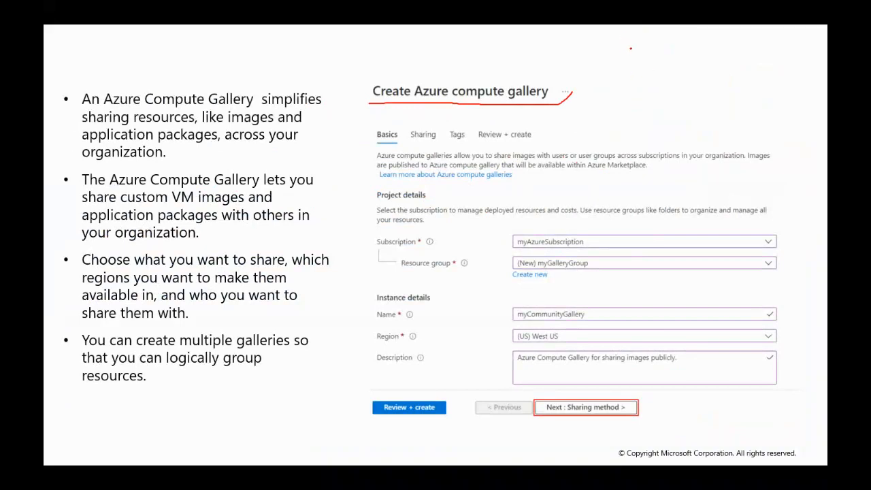
drag(627, 71, 645, 95)
drag(640, 61, 660, 97)
mouse_move(643, 61)
mouse_down()
mouse_move(655, 49)
mouse_move(668, 60)
mouse_move(658, 62)
mouse_up()
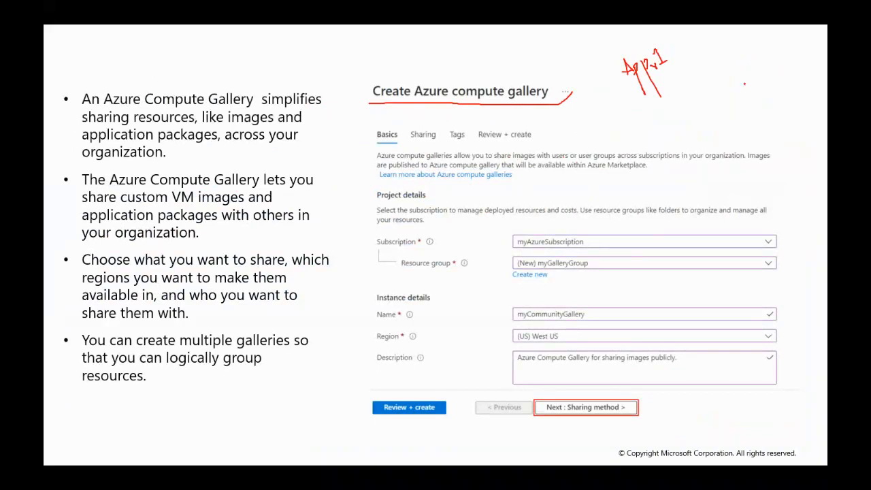
mouse_move(749, 60)
mouse_down()
mouse_move(783, 53)
mouse_move(747, 82)
mouse_move(748, 61)
mouse_up()
mouse_move(678, 87)
mouse_down()
mouse_move(739, 82)
mouse_move(733, 97)
mouse_up()
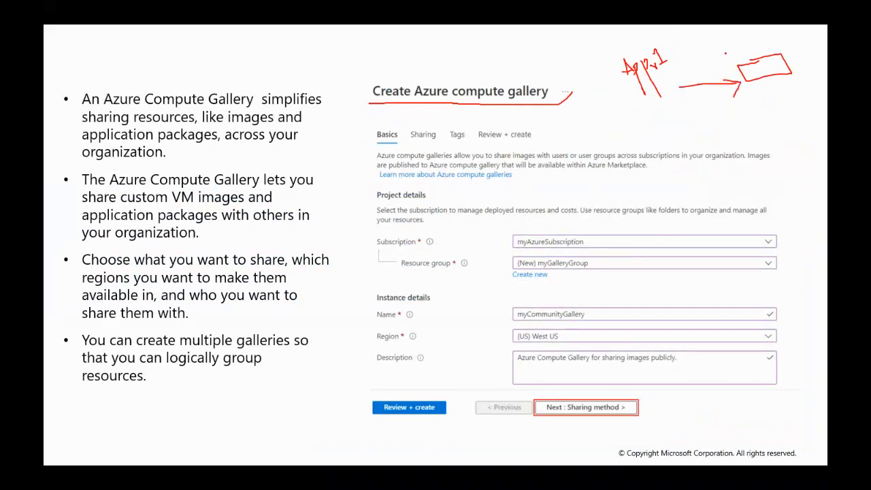
drag(725, 53, 780, 125)
mouse_move(784, 129)
mouse_down()
mouse_move(707, 119)
mouse_move(717, 129)
mouse_up()
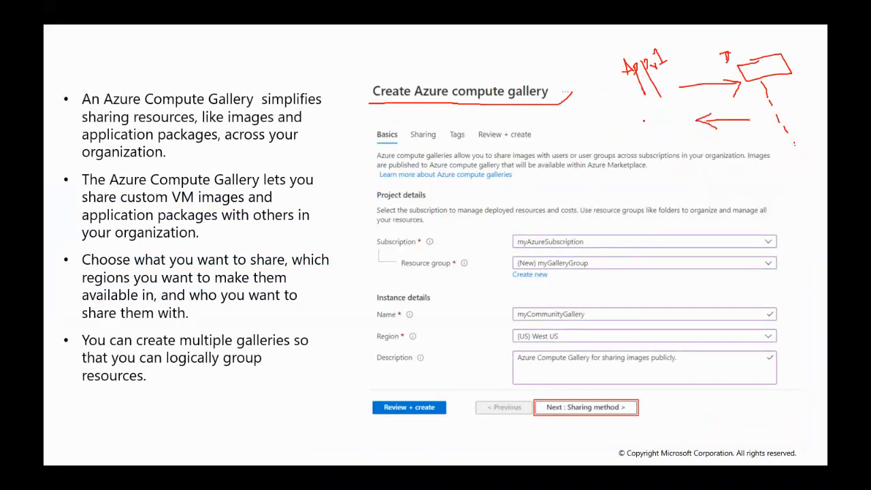
mouse_move(638, 122)
mouse_down()
mouse_move(642, 133)
mouse_move(669, 113)
mouse_up()
mouse_move(669, 111)
mouse_down()
mouse_move(671, 120)
mouse_move(699, 123)
mouse_up()
mouse_move(579, 109)
mouse_down()
mouse_move(609, 110)
mouse_move(609, 123)
mouse_move(603, 105)
mouse_up()
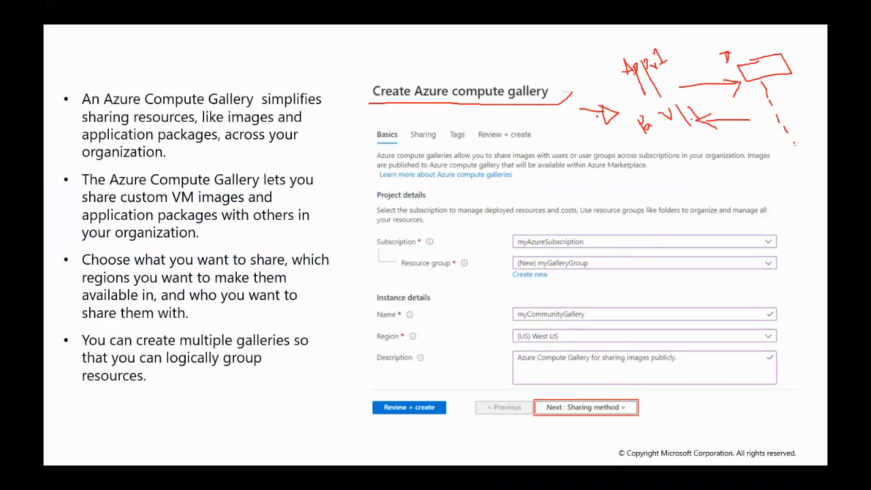
drag(588, 120, 604, 121)
drag(720, 50, 649, 43)
mouse_move(666, 94)
mouse_down()
mouse_move(638, 150)
mouse_move(614, 118)
mouse_move(683, 106)
mouse_up()
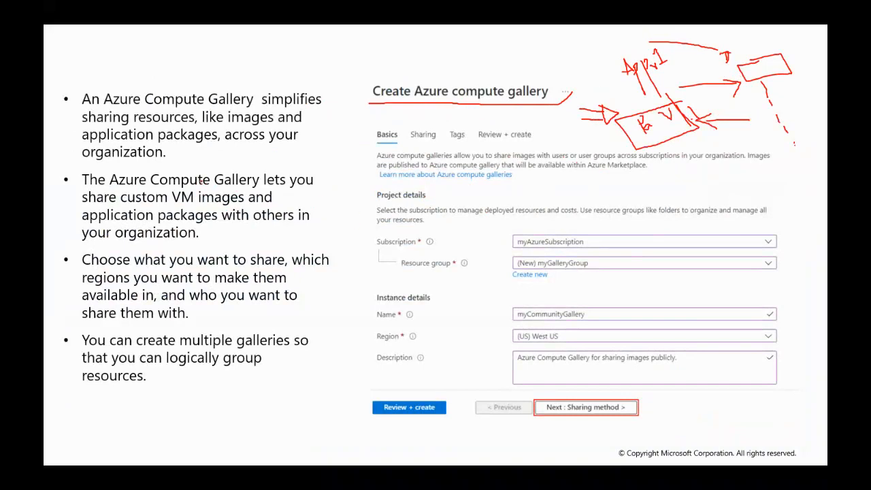
drag(112, 193, 291, 194)
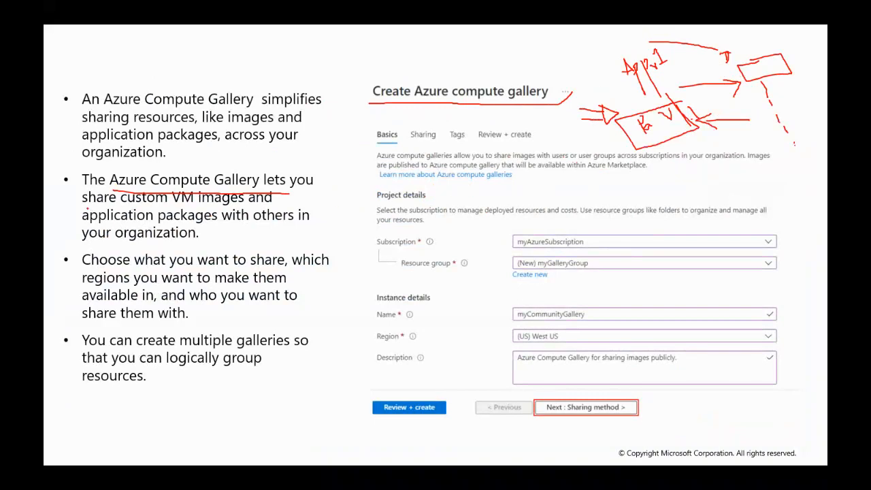
drag(87, 211, 301, 206)
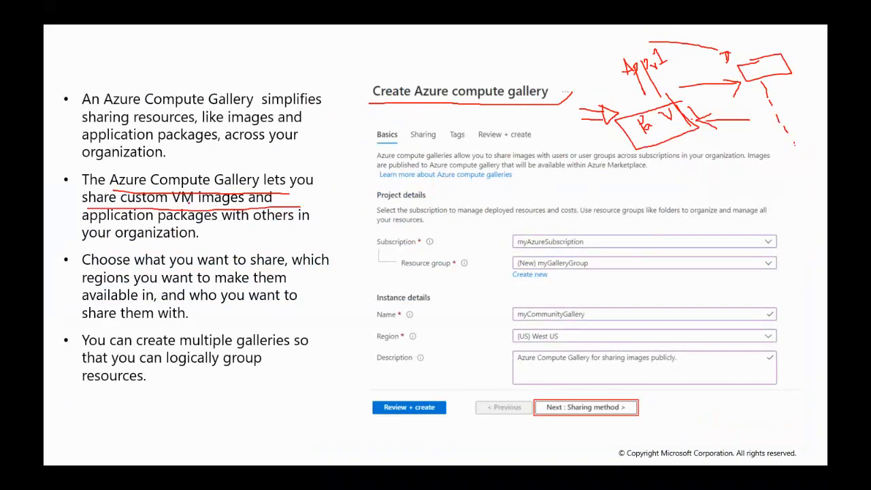
drag(170, 202, 197, 205)
drag(136, 225, 205, 227)
drag(75, 224, 138, 226)
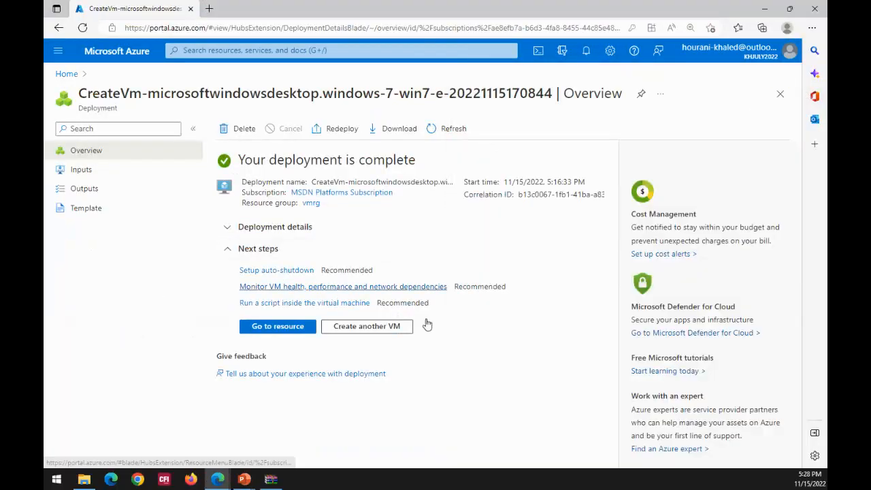
- Open virtual machine ideptvm1 from the completed deployment and review its connection options and properties
click(262, 333)
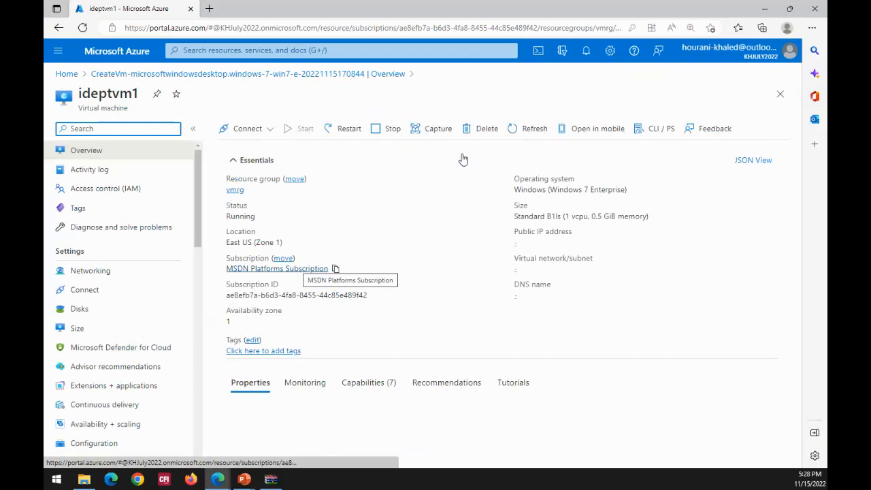
click(247, 130)
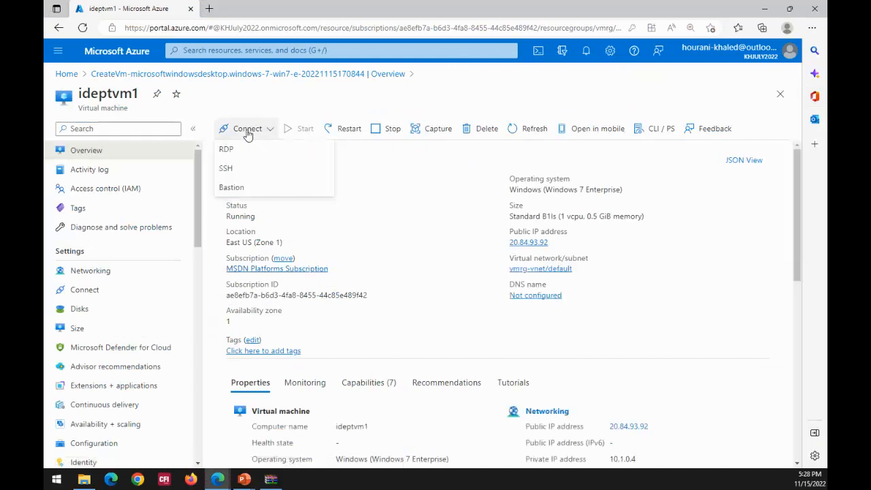
click(731, 318)
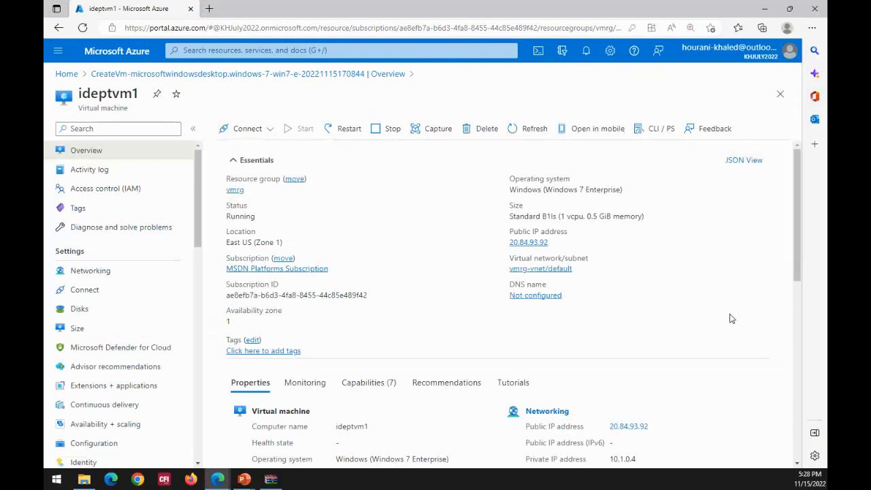
scroll(408, 273, down, 2)
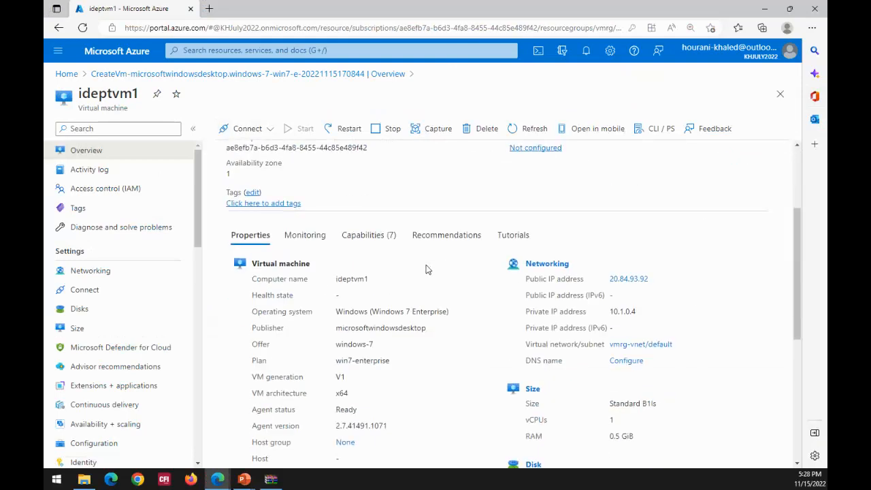
scroll(714, 302, down, 1)
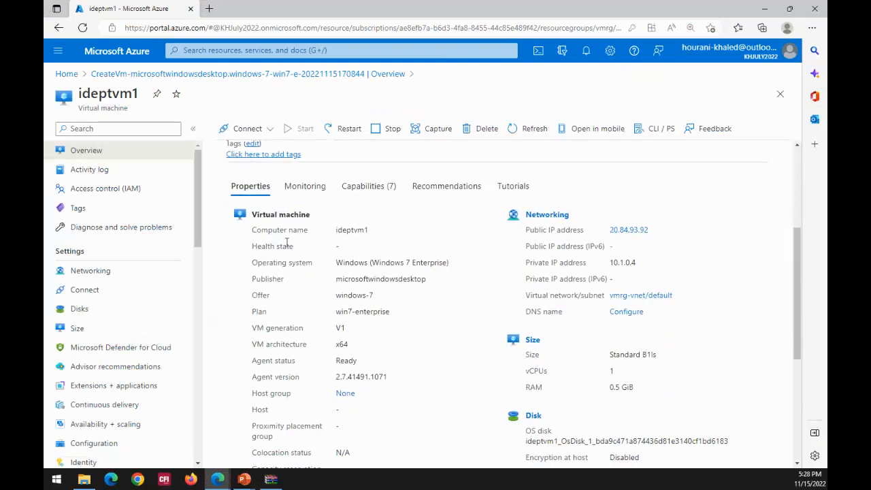
- Review the monitoring alerts and the CPU, network and disk metrics of virtual machine ideptvm1
click(305, 188)
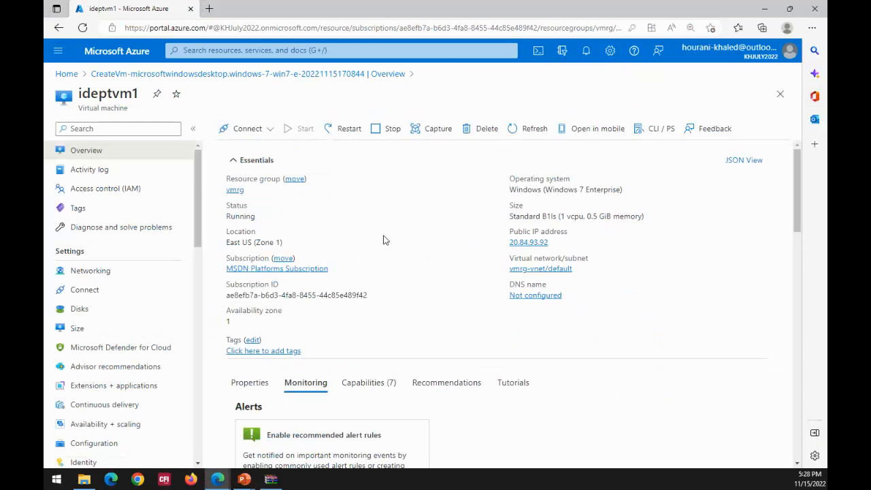
scroll(624, 355, down, 2)
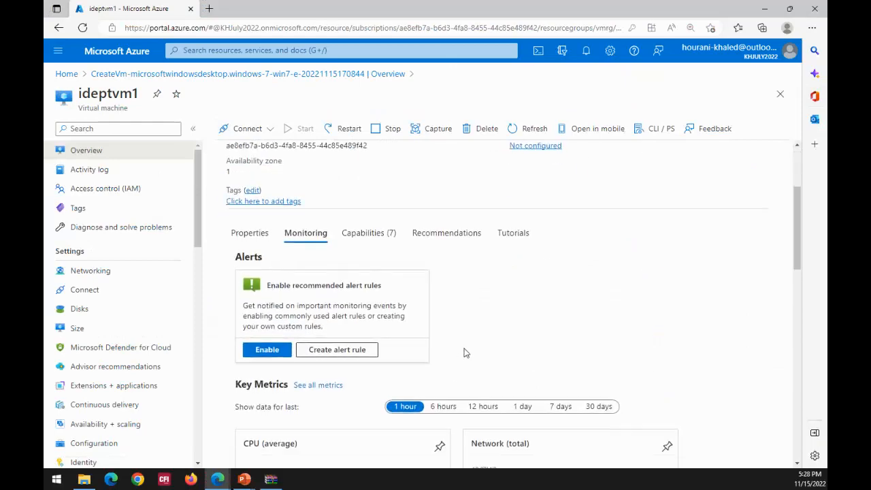
scroll(449, 350, down, 3)
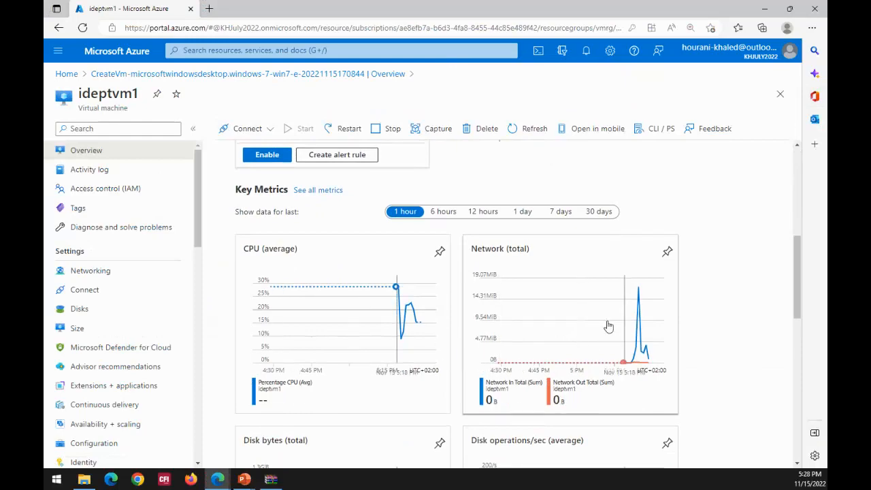
scroll(681, 306, down, 2)
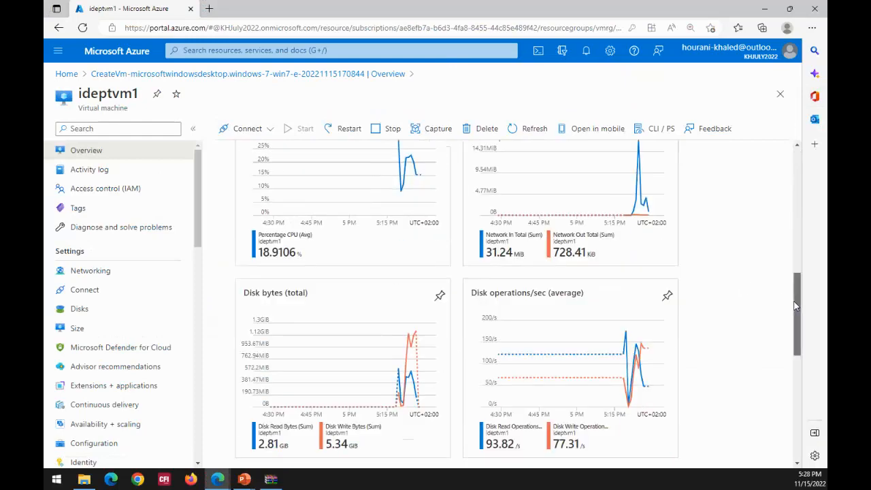
drag(794, 298, 796, 176)
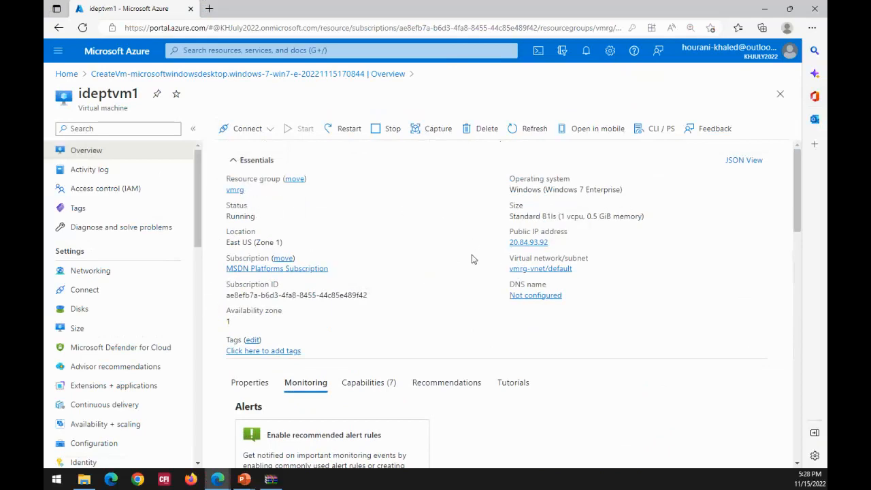
- View the activity log page and RDP connection settings of ideptvm1 and return to the deployment overview
click(93, 176)
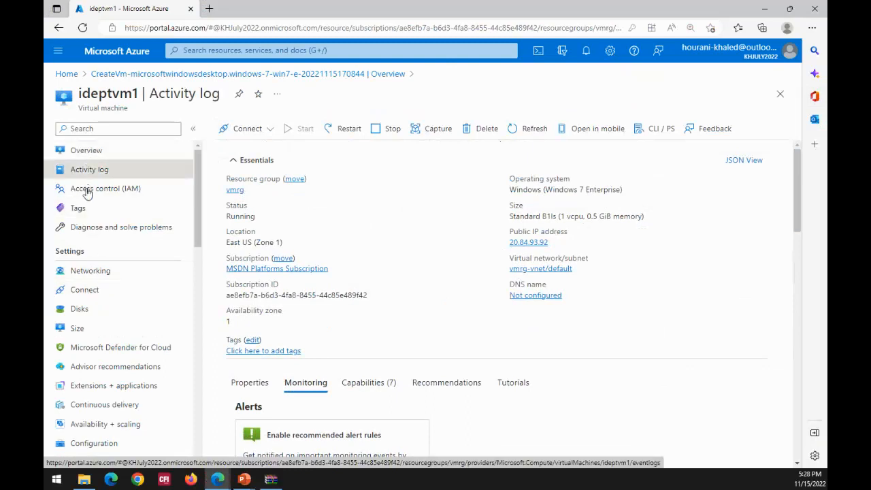
click(80, 292)
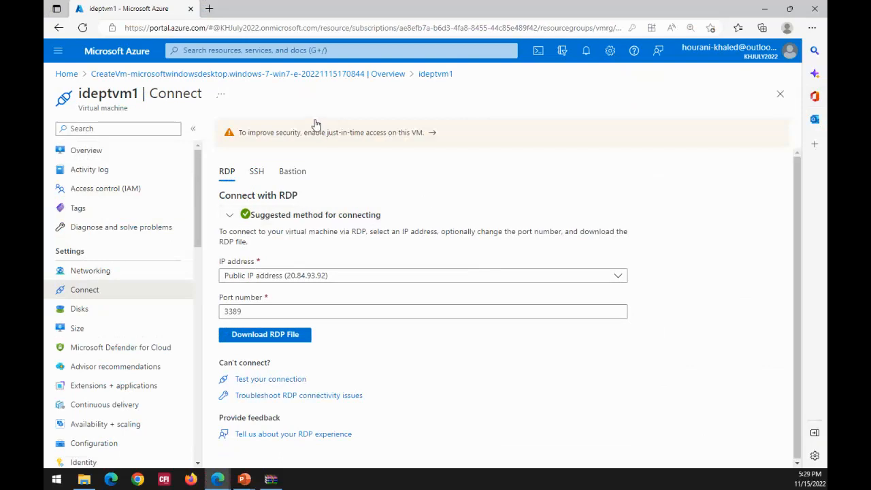
click(304, 76)
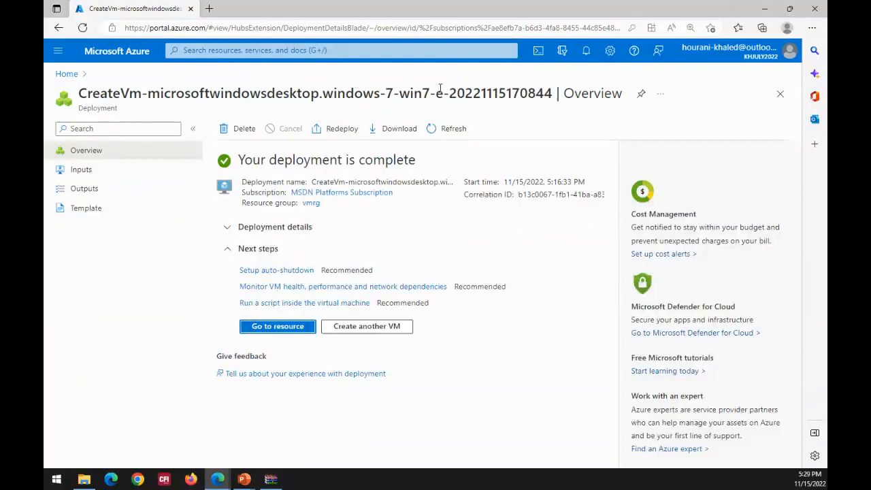
- Search the portal for "azure compute galler" and open the Azure compute galleries service
click(321, 50)
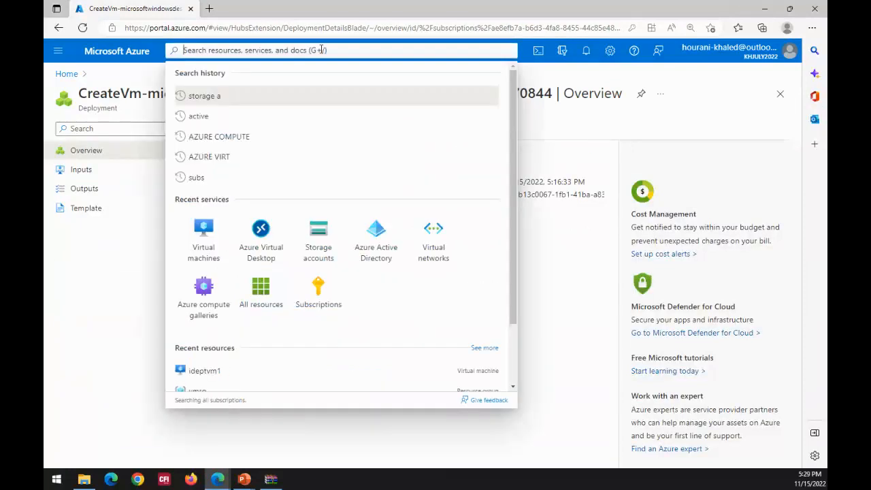
text(a)
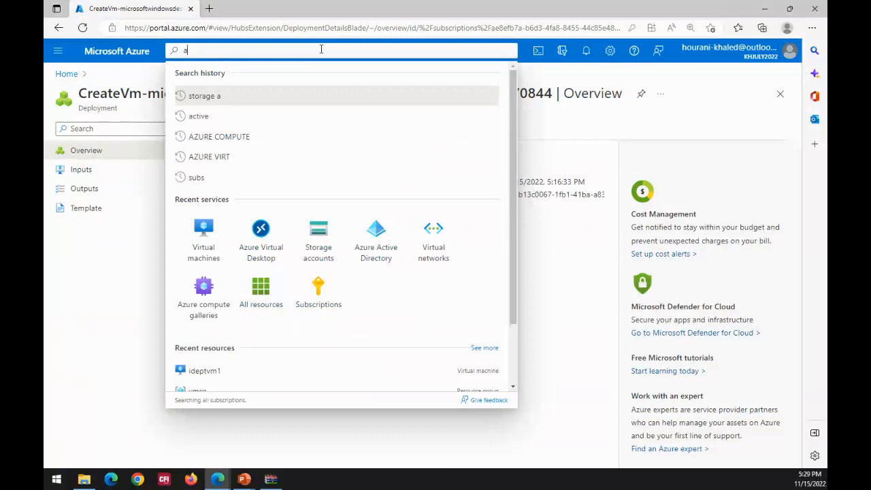
text(zu)
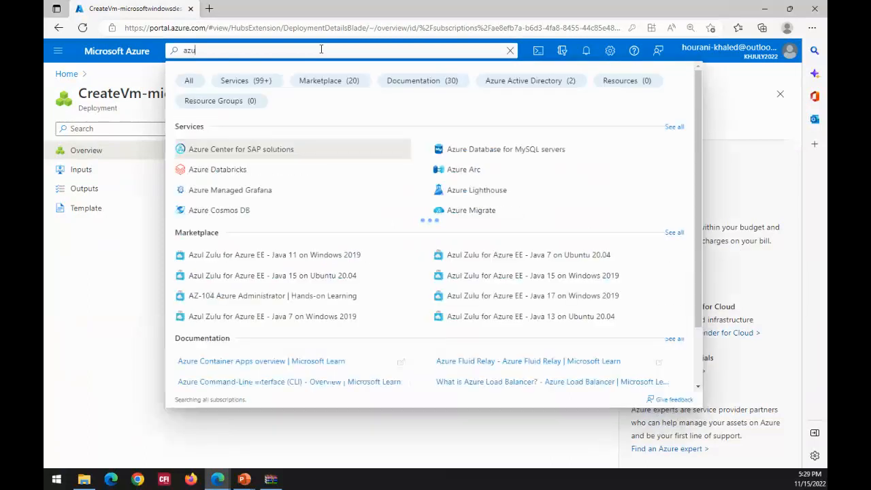
text(rec)
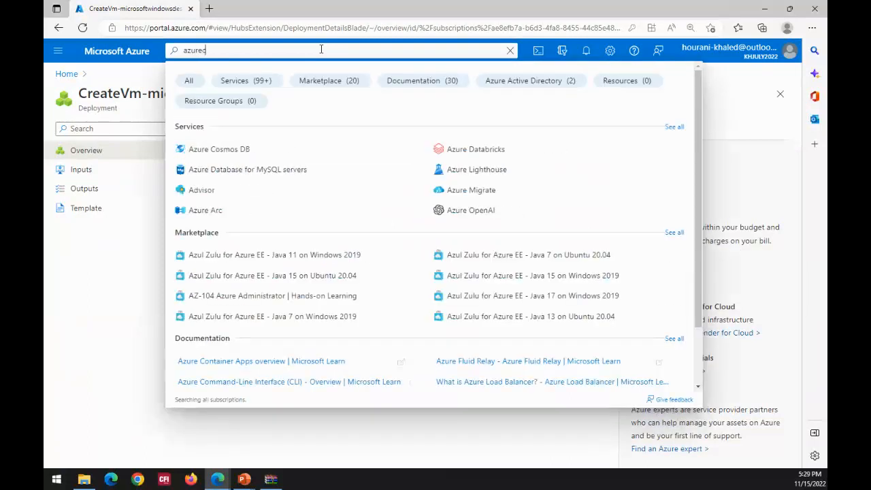
key(BackSpace)
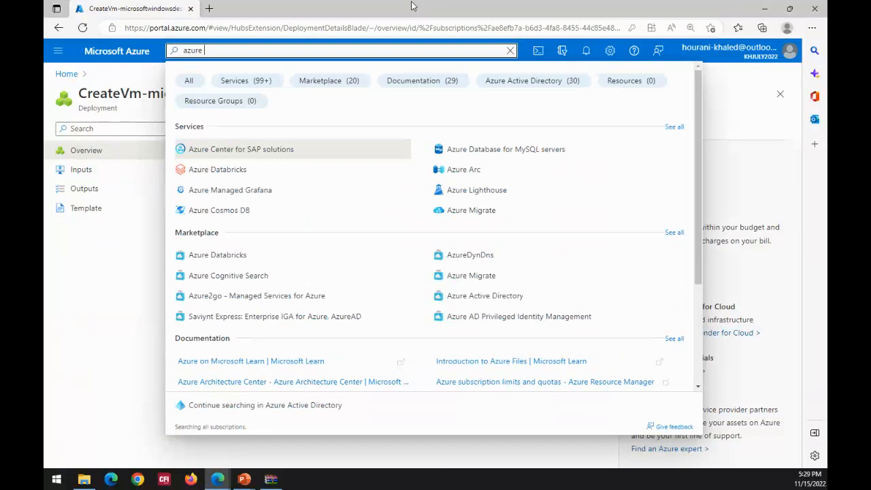
text(c)
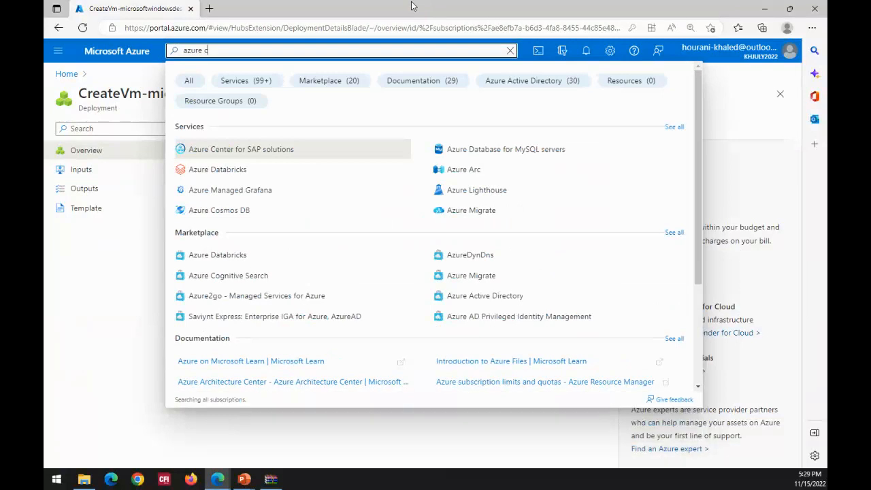
text(ompute galler)
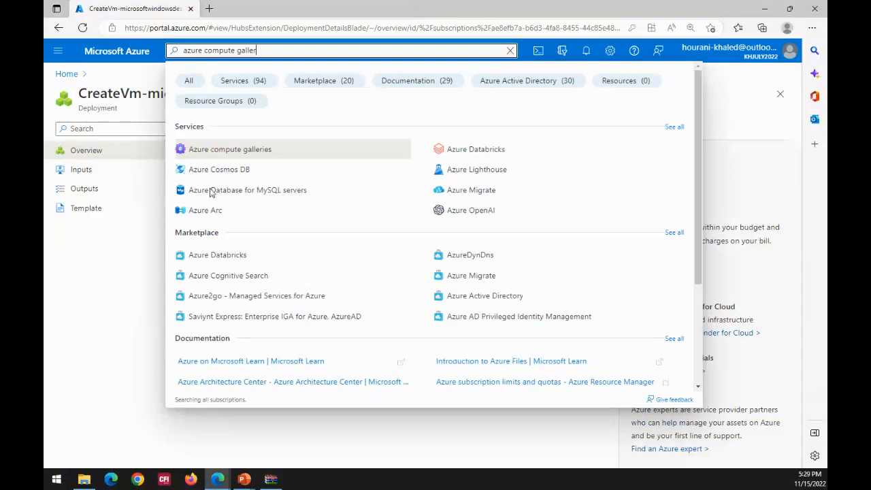
click(239, 152)
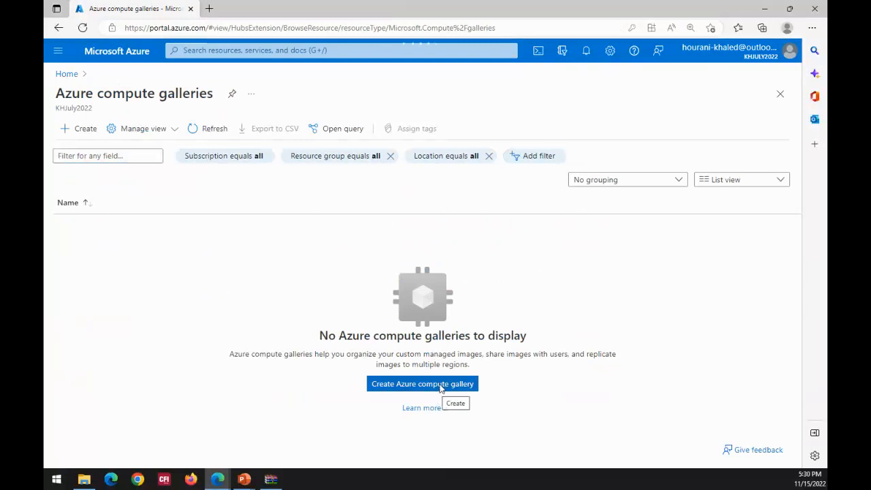
- Start creating an Azure compute gallery under MSDN Platforms Subscription and check the existing resource groups
click(446, 385)
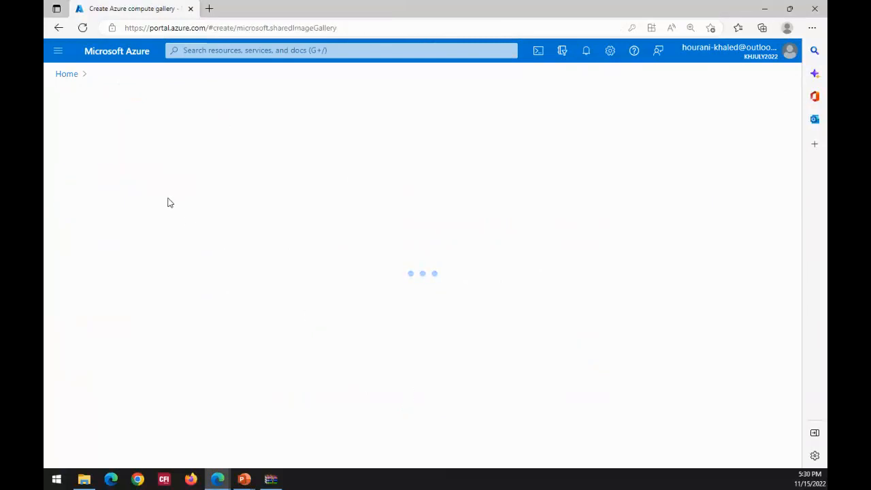
click(485, 268)
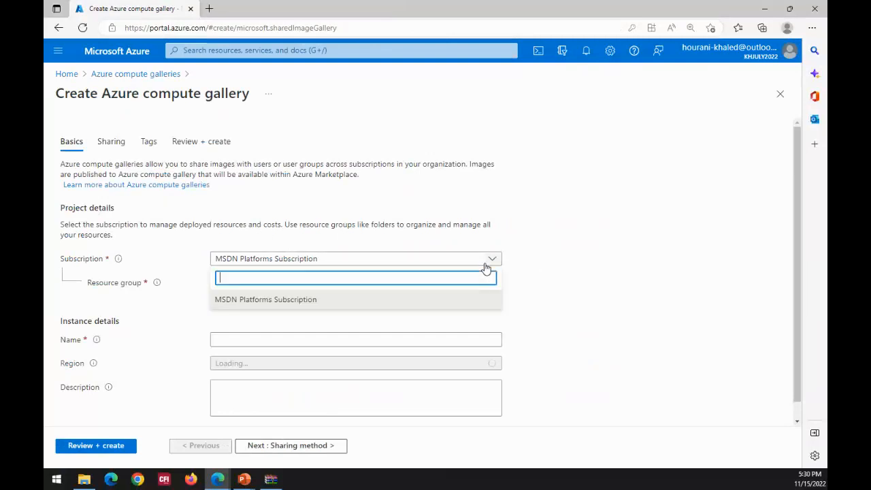
click(274, 297)
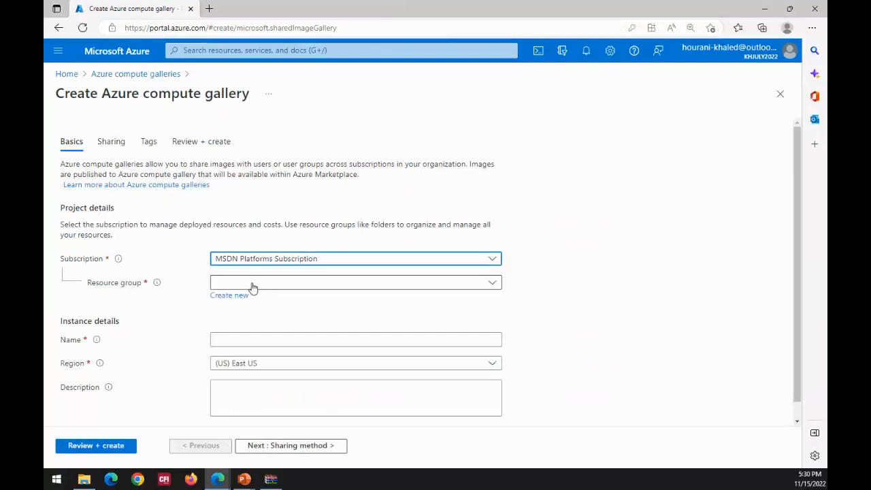
click(252, 285)
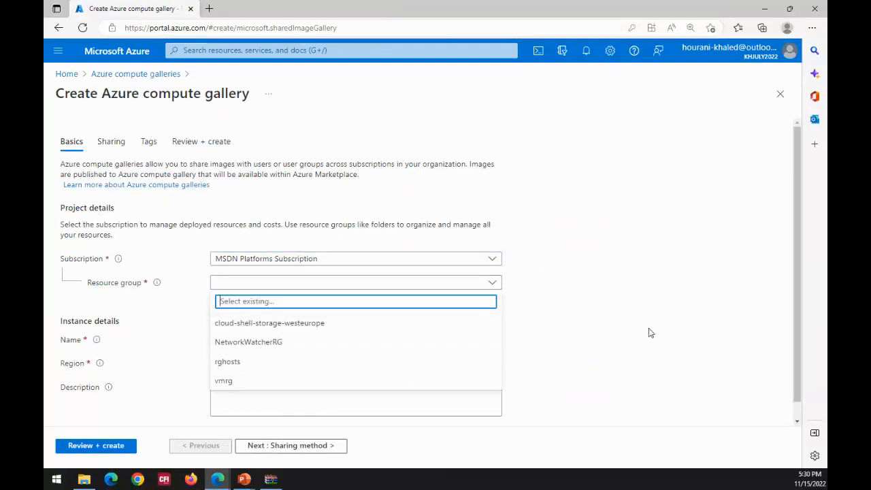
click(597, 270)
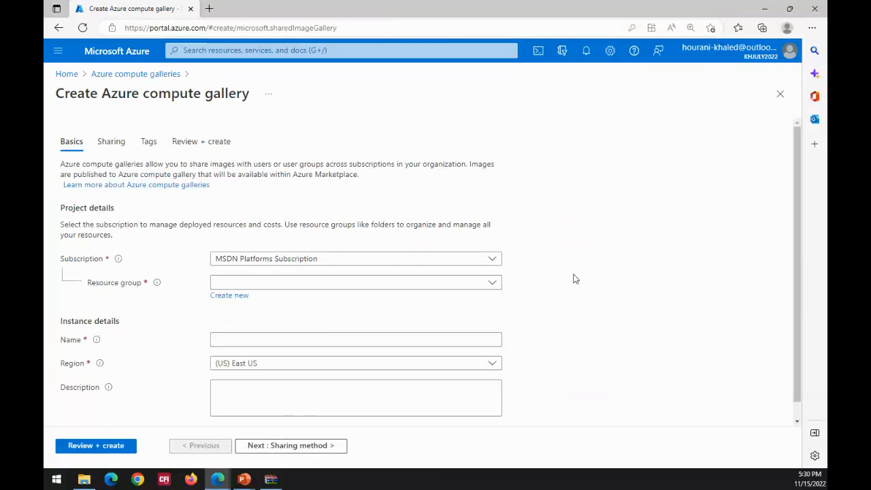
- Create a new resource group named computgalrg for the compute gallery
click(225, 298)
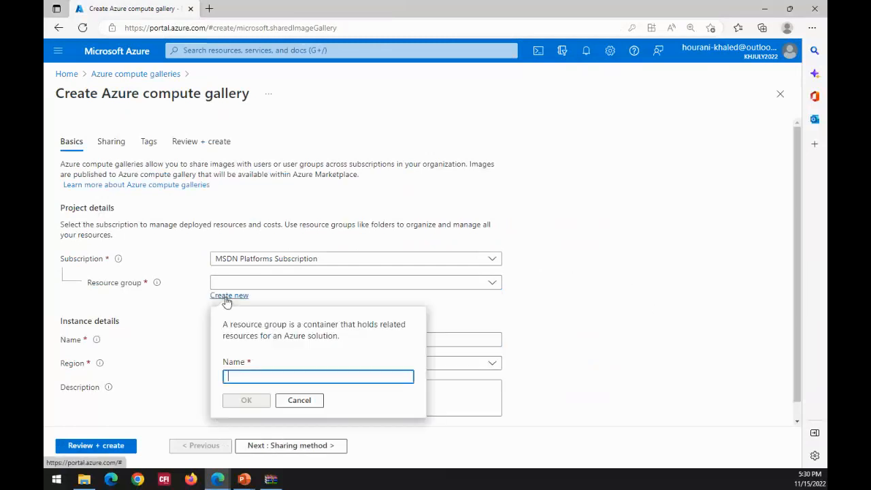
text(comput)
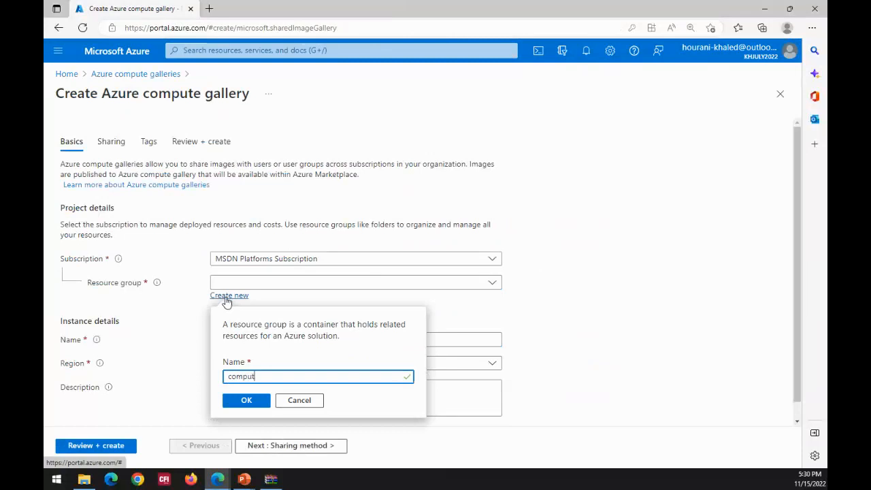
text(galley rg)
key(BackSpace)
key(BackSpace)
key(BackSpace)
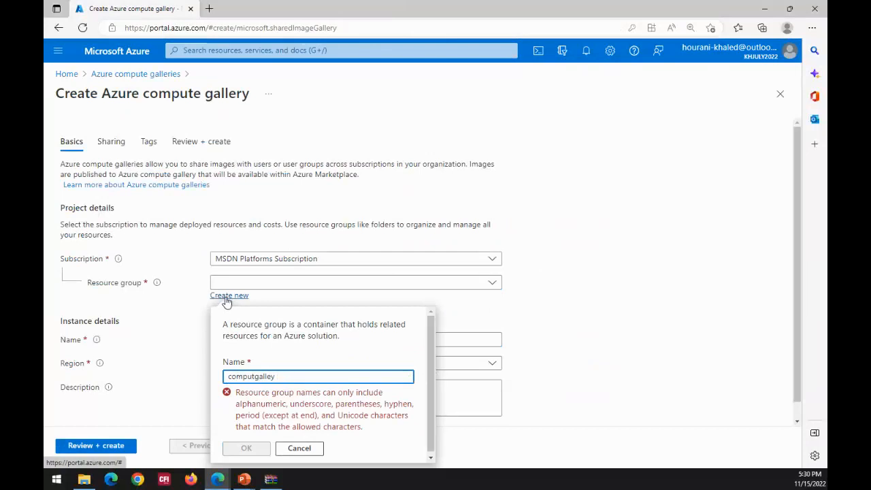
key(BackSpace)
key(BackSpace)
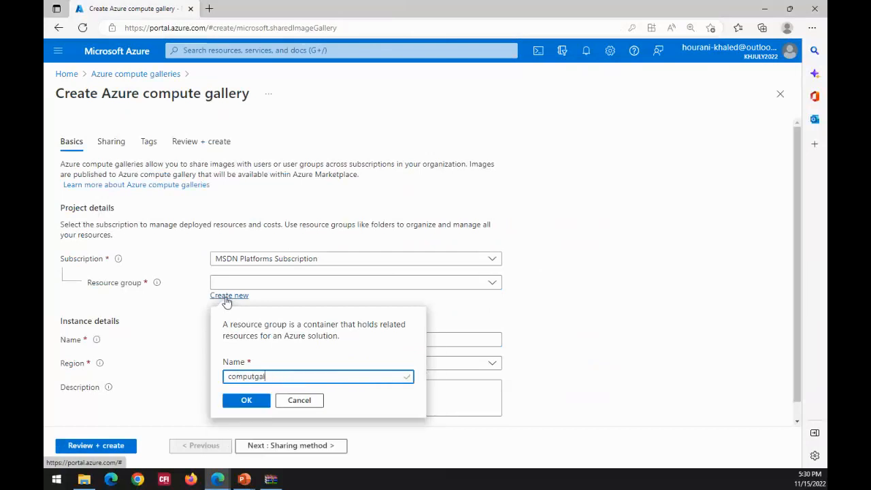
text(rg)
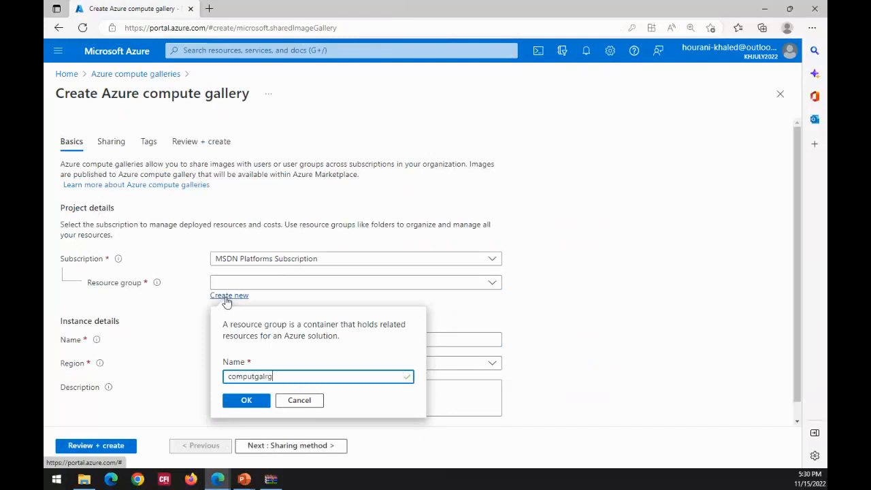
click(261, 402)
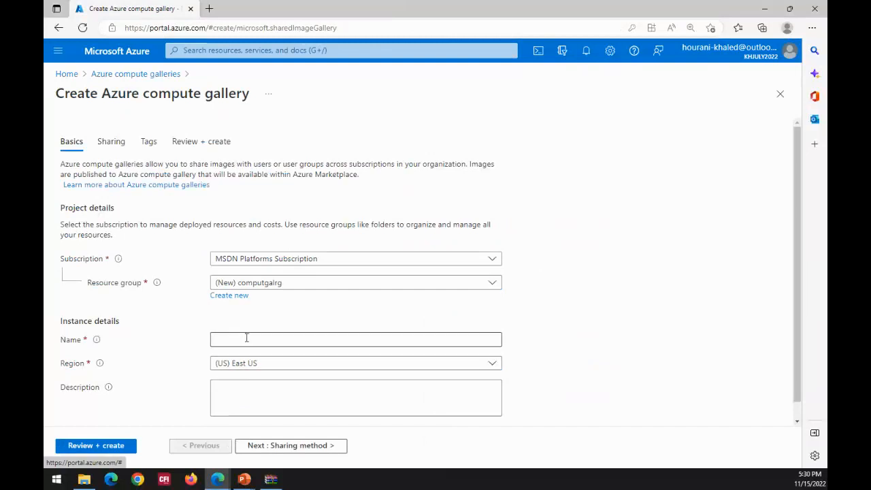
- Name the gallery instance computgal1, keeping the (US) East US region and an empty description
click(246, 338)
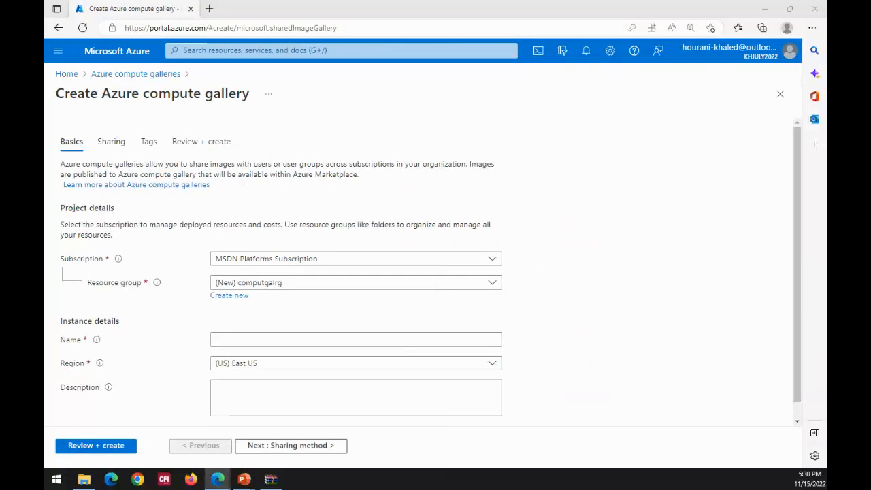
key(alt+Tab)
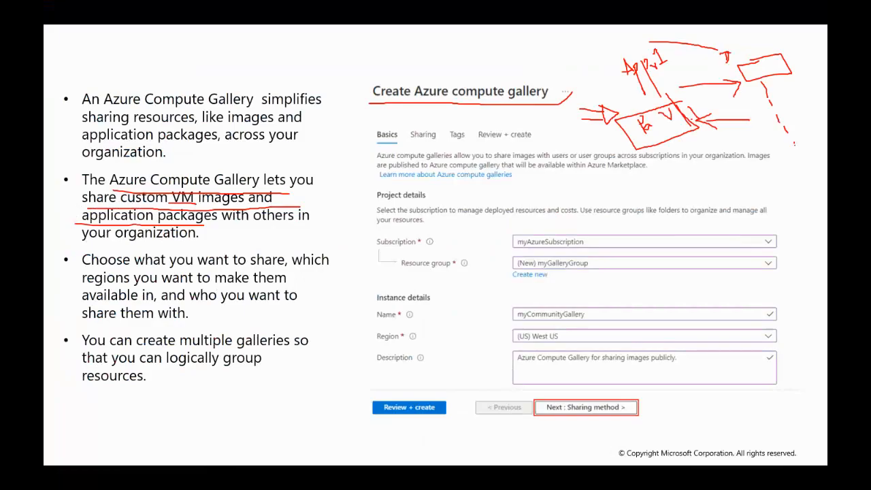
key(alt+Tab)
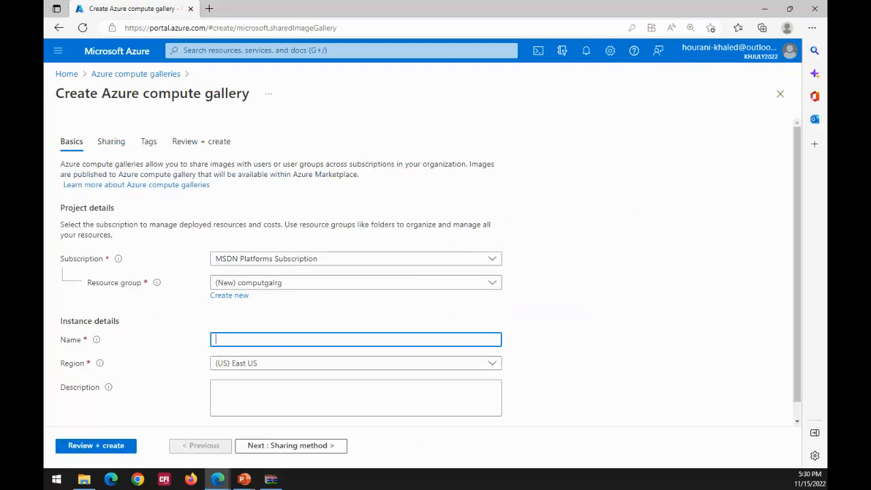
text(computgal1)
scroll(638, 183, down, 1)
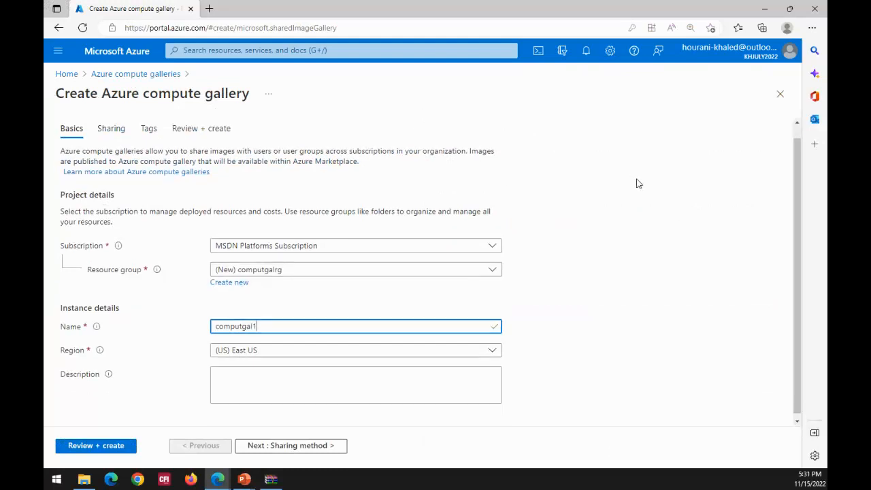
- Review the sharing and tags settings, keep role based access control (RBAC), and create the gallery after validation
click(283, 450)
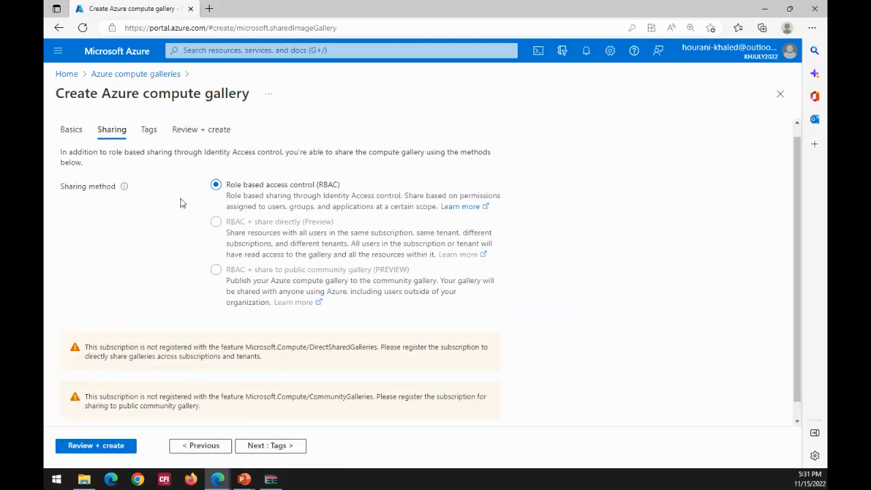
click(144, 127)
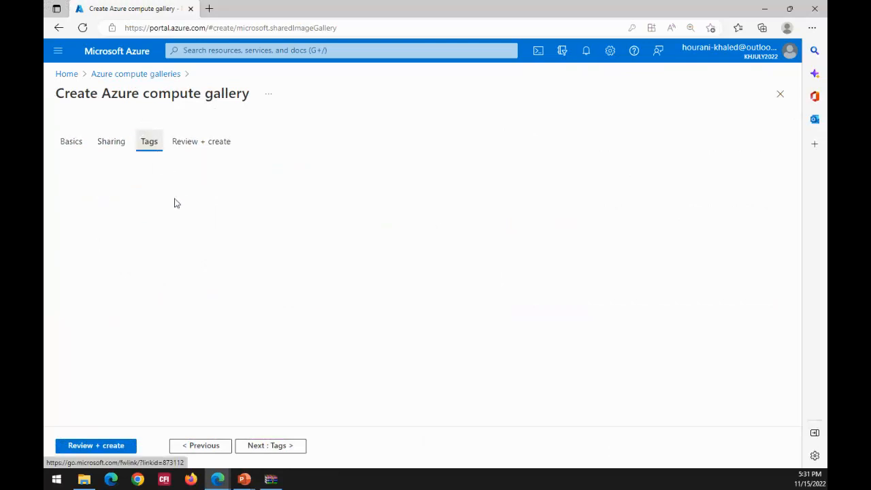
click(209, 147)
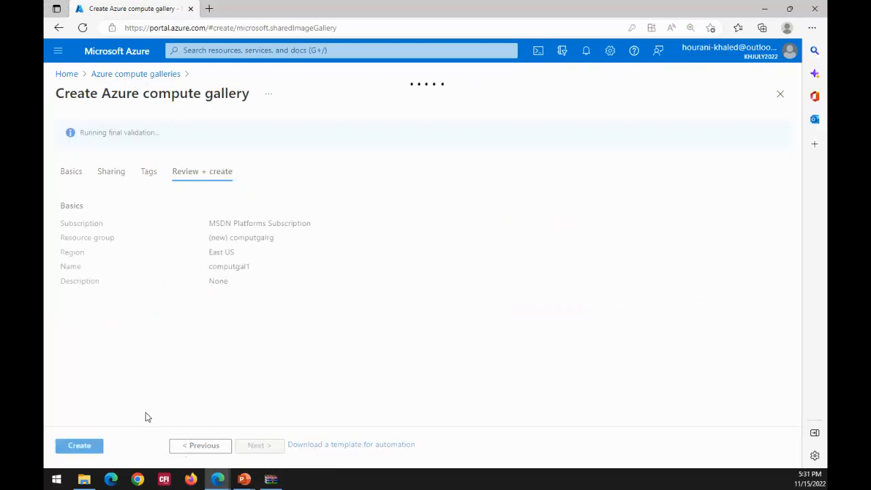
click(112, 174)
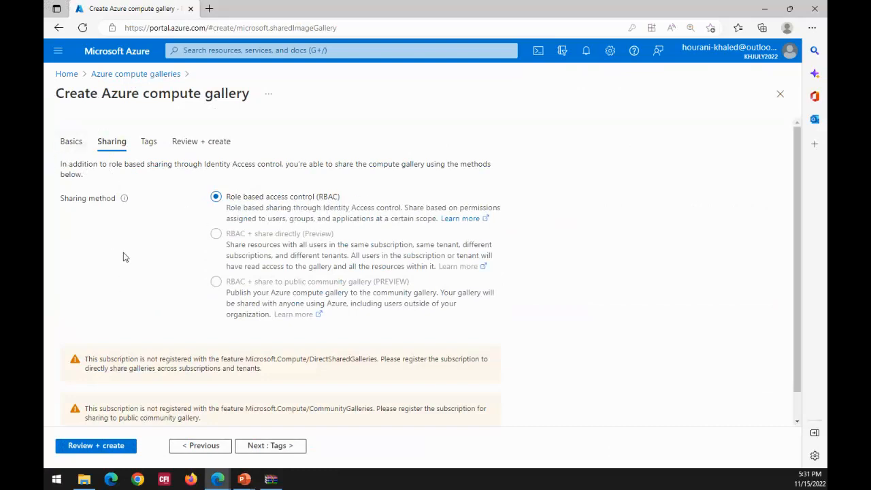
click(103, 447)
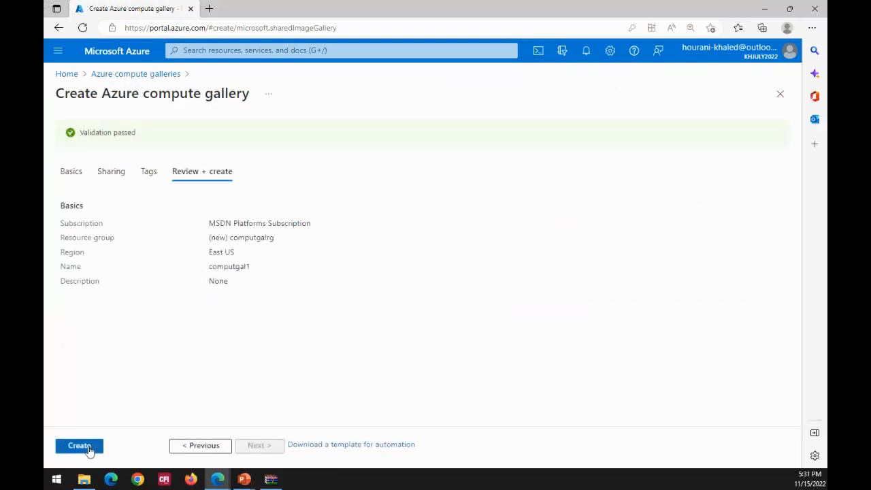
click(89, 447)
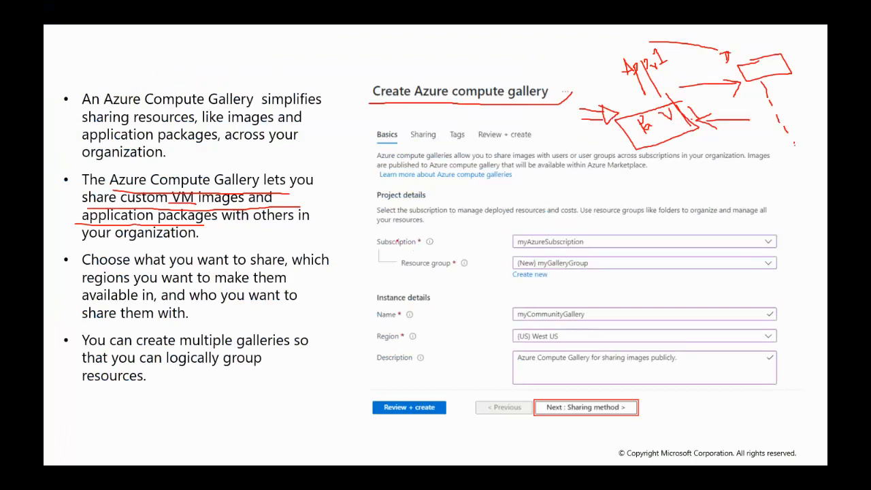
- On the PowerPoint slide, mark the Subscription, Resource group and Instance details labels and draw an arrow above the "Create Azure compute gallery" heading
drag(365, 252, 507, 249)
drag(393, 270, 483, 264)
mouse_move(359, 323)
mouse_down()
mouse_move(444, 287)
mouse_move(340, 291)
mouse_move(353, 325)
mouse_up()
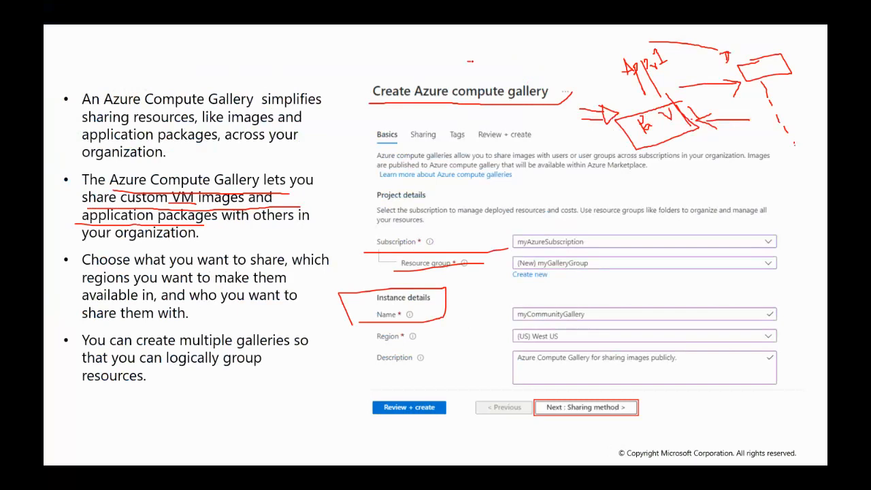
mouse_move(472, 61)
mouse_down()
mouse_move(500, 58)
mouse_move(489, 65)
mouse_up()
mouse_move(500, 53)
mouse_down()
mouse_move(508, 73)
mouse_move(519, 74)
mouse_up()
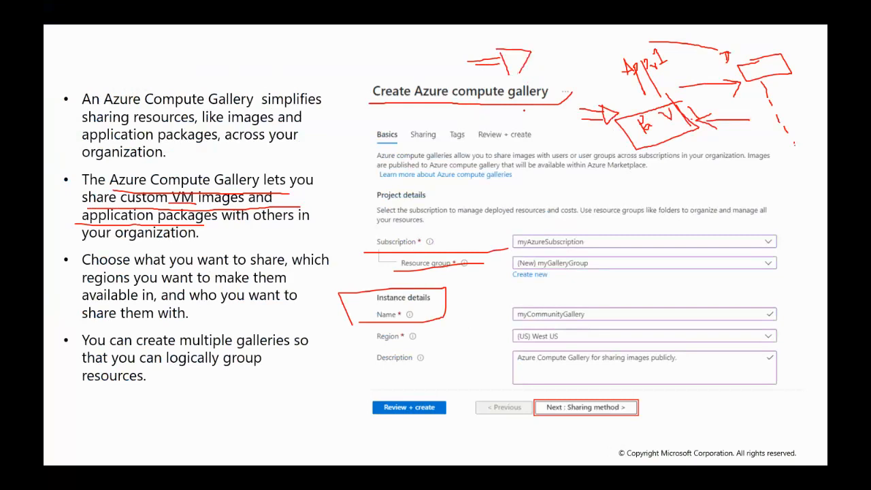
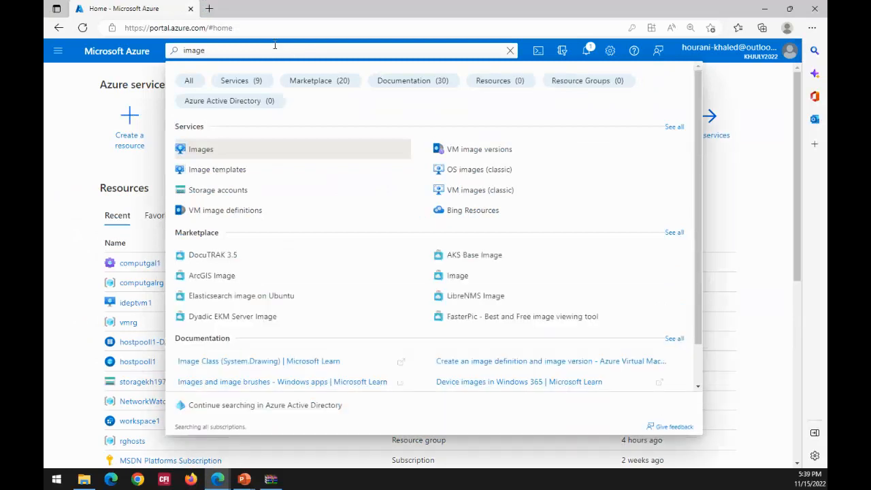
- Search the Azure portal for imagegallery
text(g)
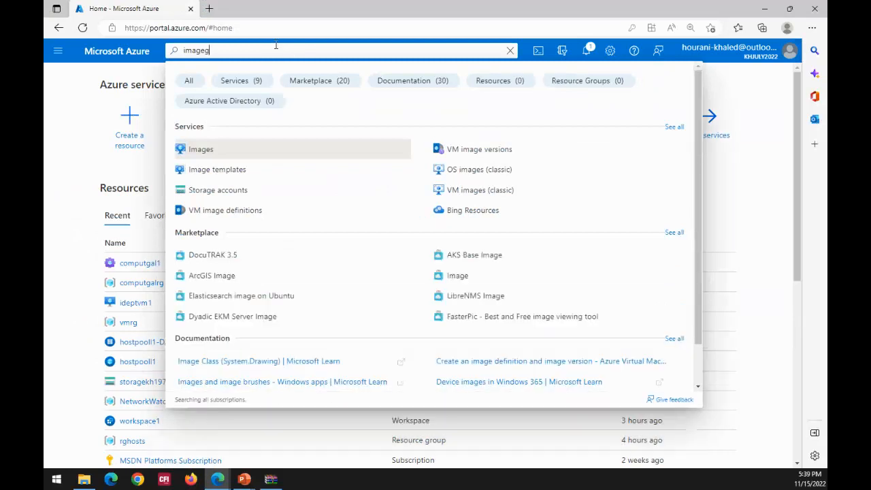
text(allery)
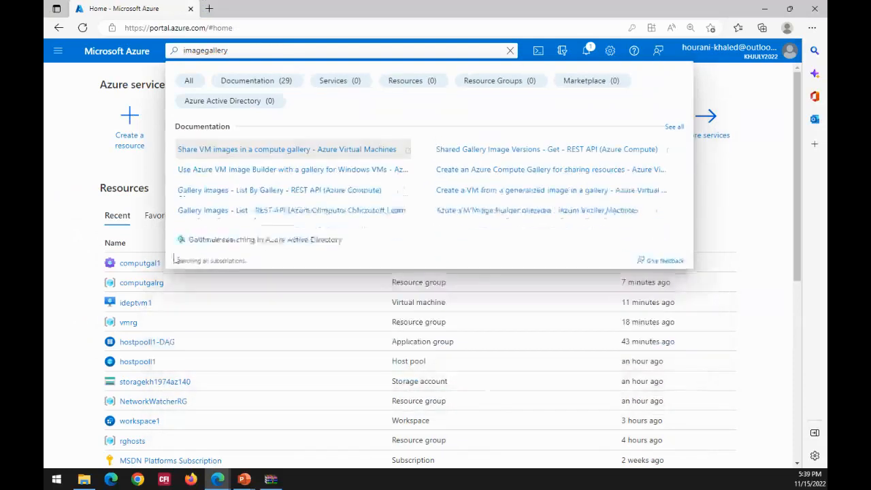
click(67, 190)
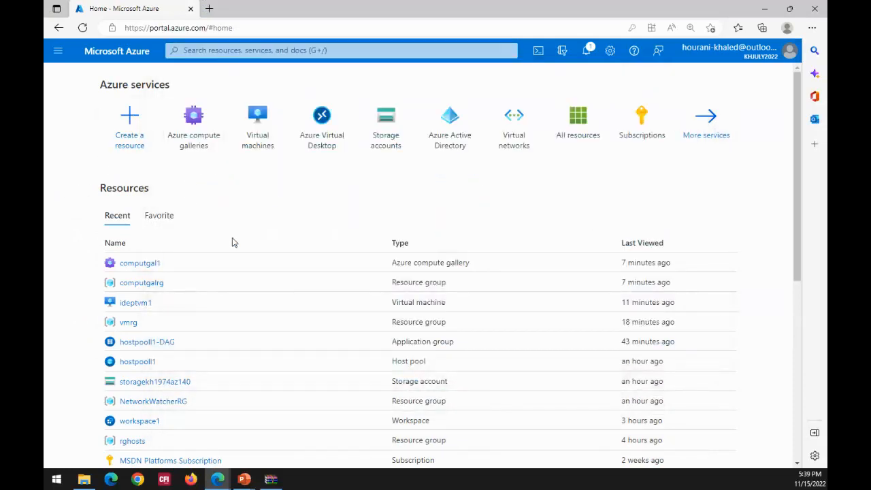
- Open the computgal1 compute gallery from all resources and check its sharing settings
click(578, 116)
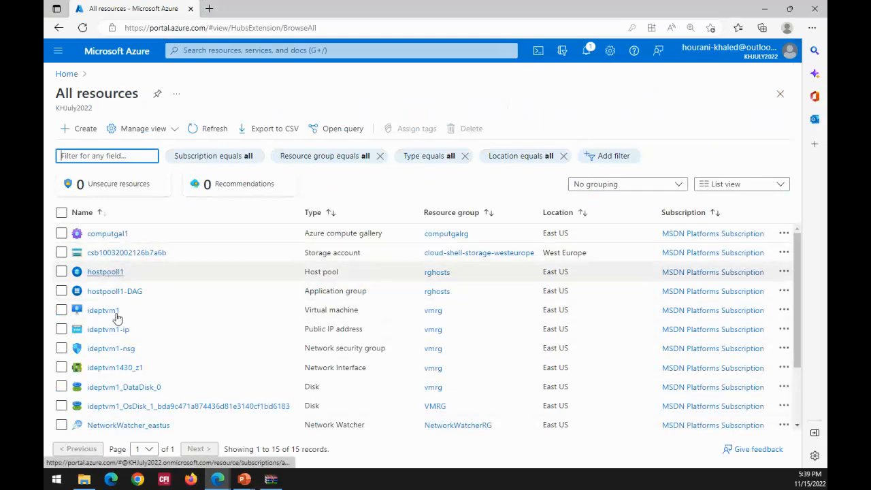
scroll(119, 327, down, 3)
scroll(119, 328, up, 3)
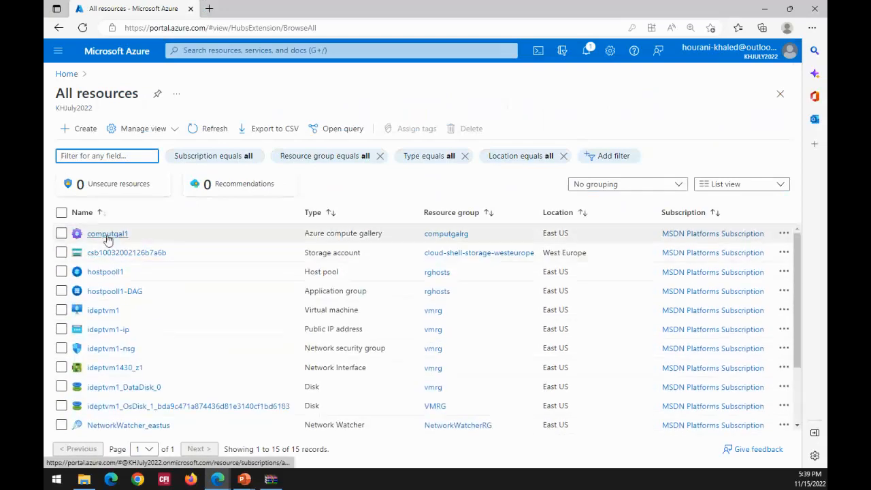
click(107, 235)
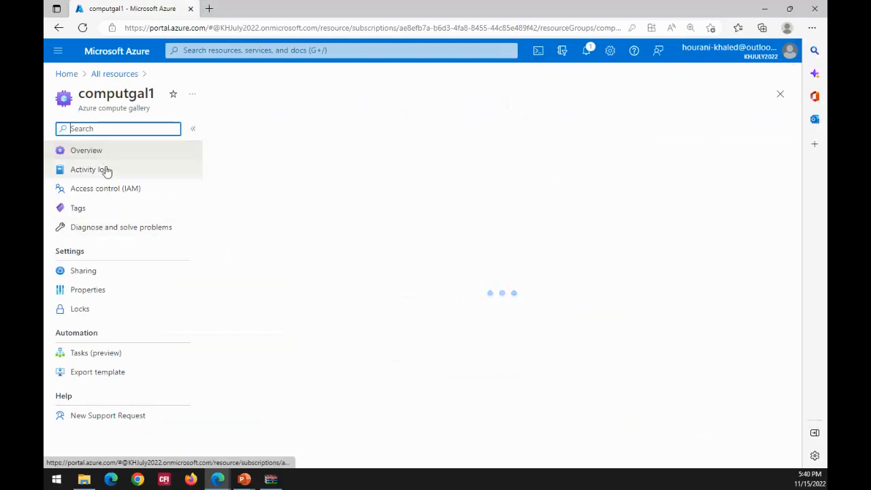
click(86, 275)
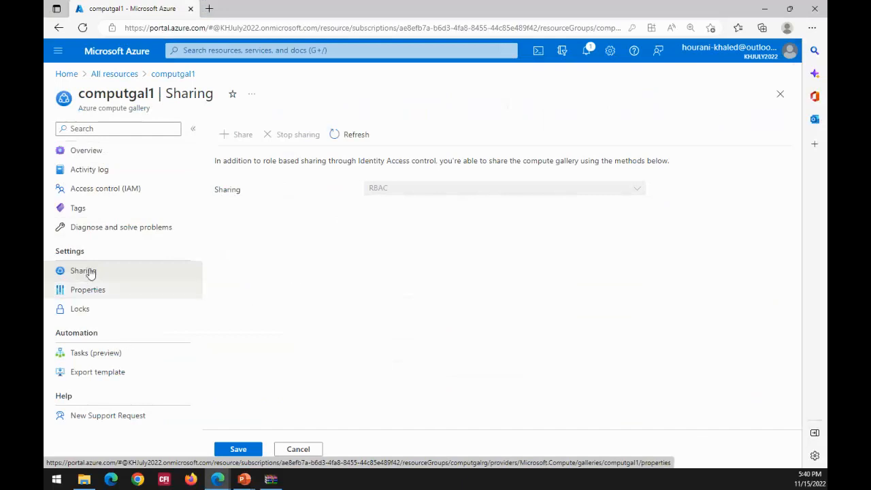
click(100, 152)
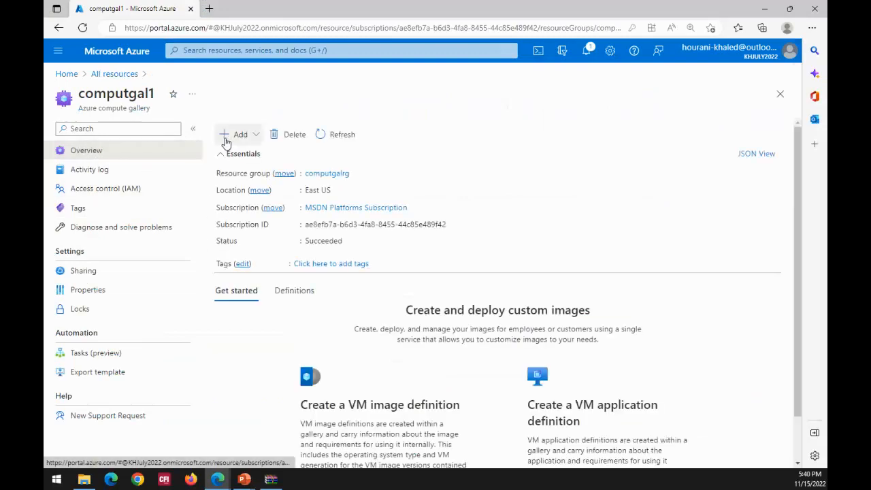
- Start a new VM application definition in computgal1 and review its project, application and gallery details
click(226, 140)
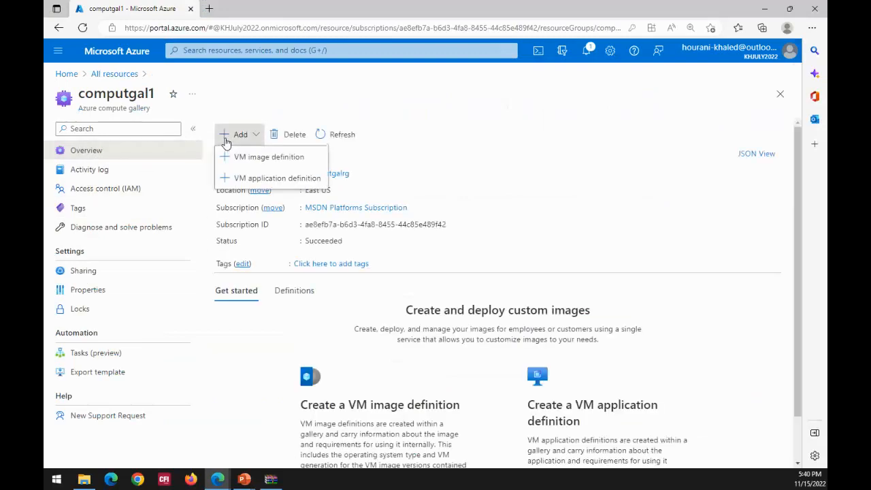
click(245, 178)
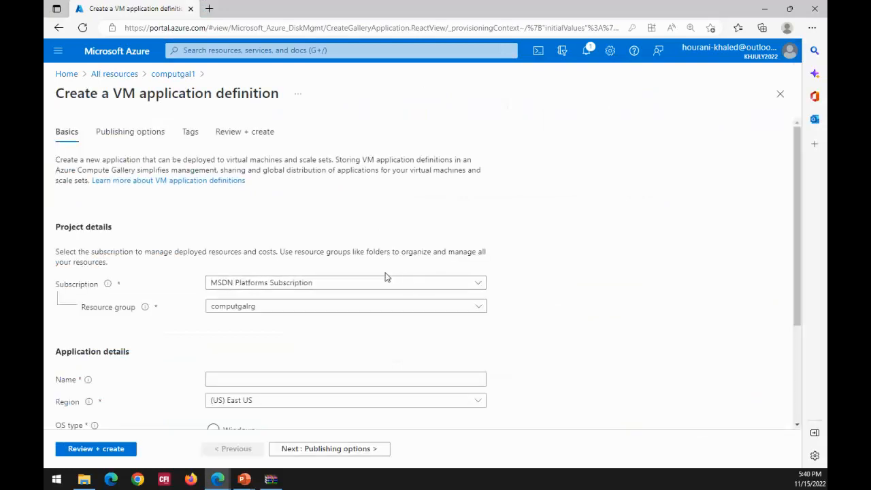
scroll(594, 264, down, 1)
scroll(594, 264, down, 1)
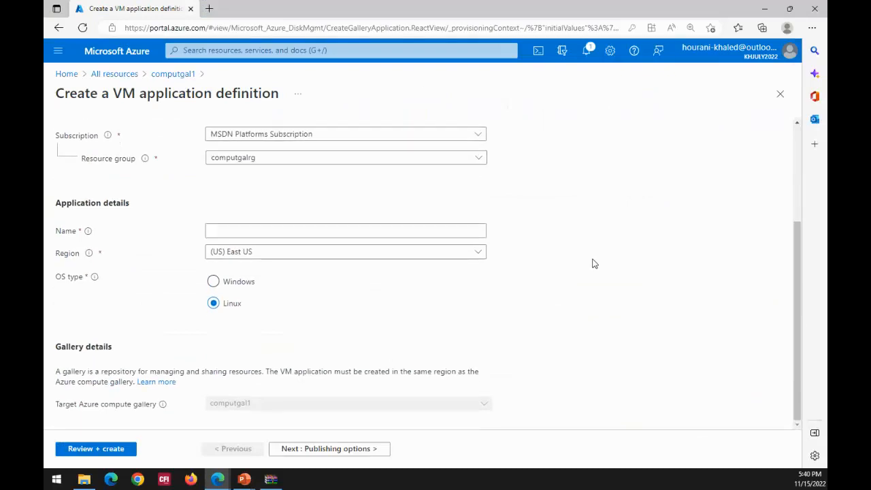
scroll(571, 266, up, 1)
scroll(571, 266, up, 1)
scroll(570, 265, down, 2)
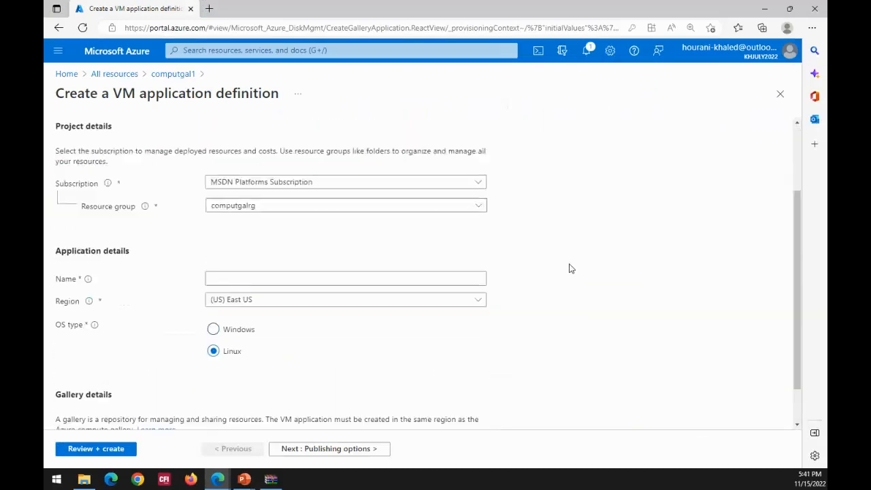
scroll(570, 266, up, 1)
scroll(570, 267, down, 2)
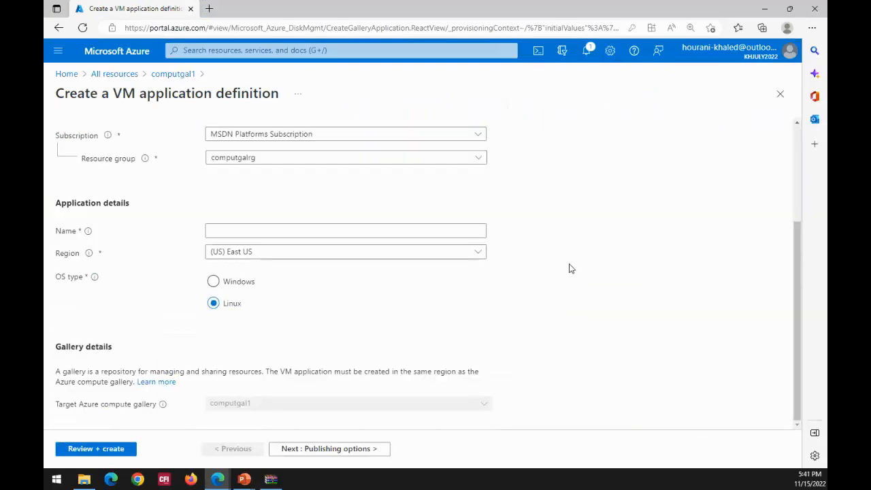
- Name the VM application definition app1def with Windows as its OS type, and leave the form without creating it
click(267, 229)
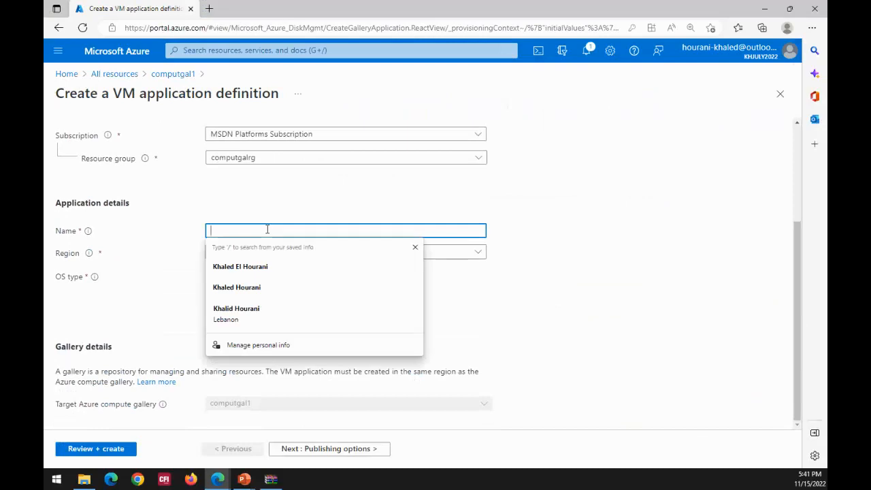
text(app1def)
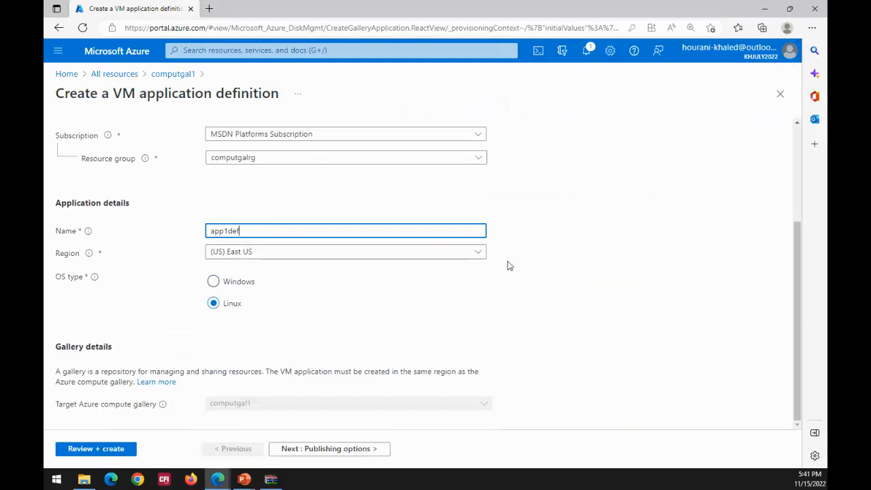
click(215, 285)
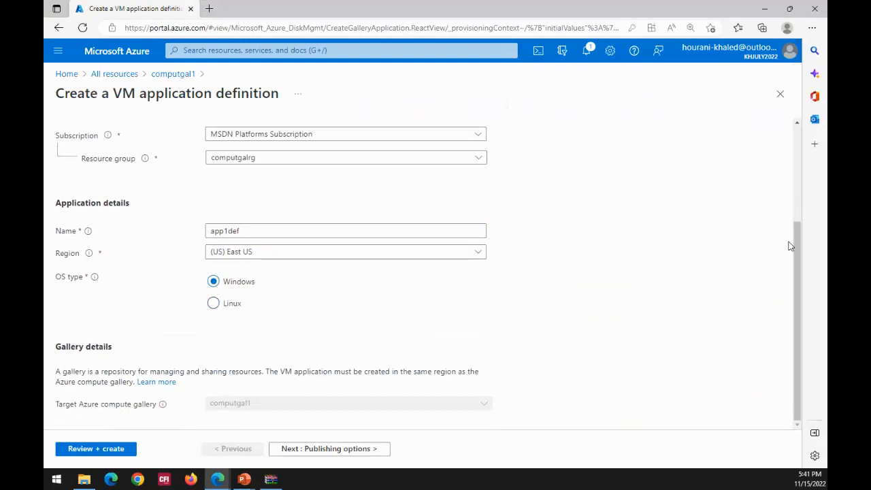
click(212, 306)
click(230, 286)
click(102, 73)
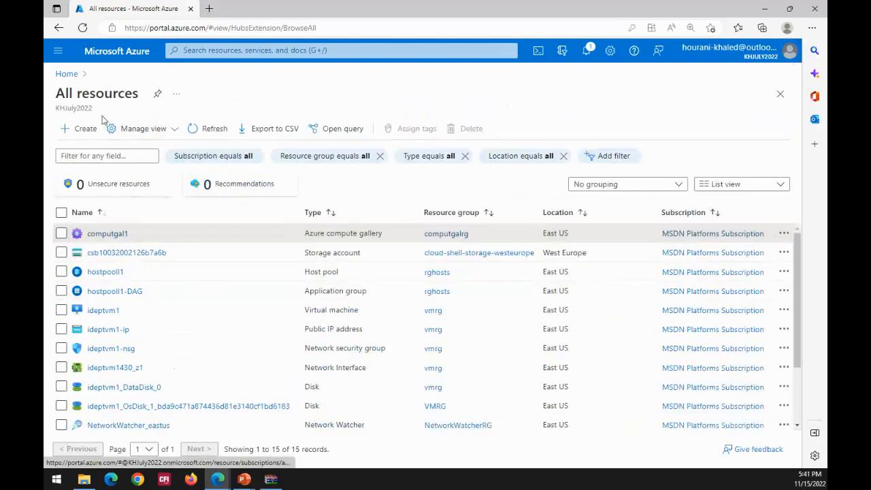
- Reopen the computgal1 gallery and start a new VM image definition in it
click(113, 234)
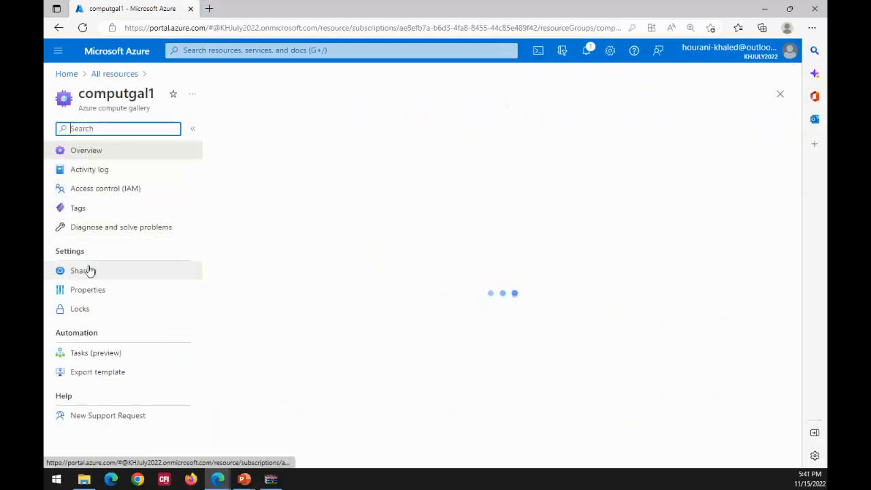
click(92, 154)
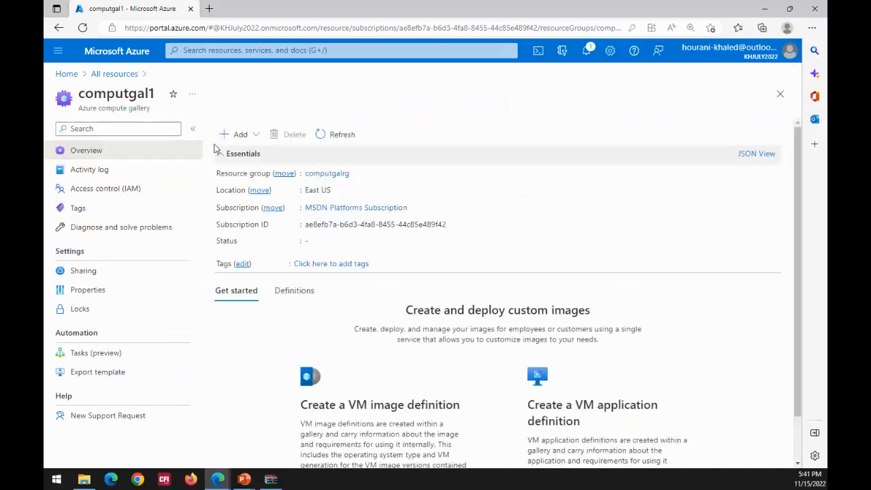
click(230, 135)
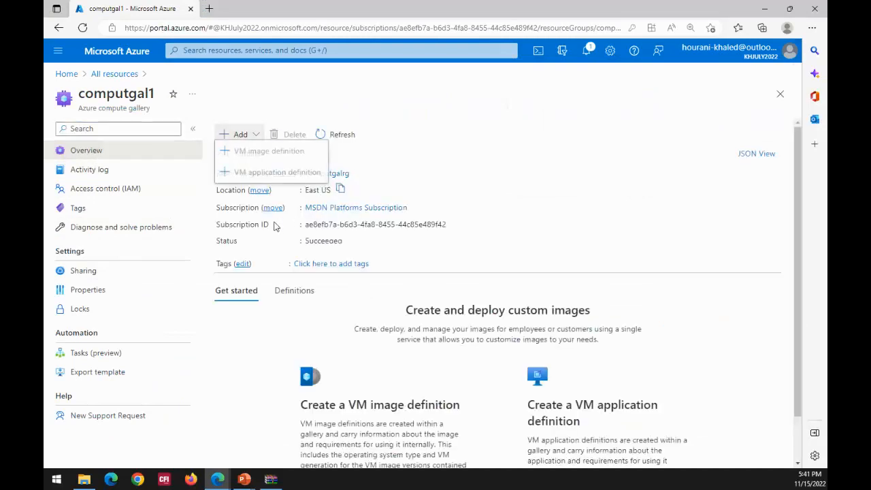
click(239, 161)
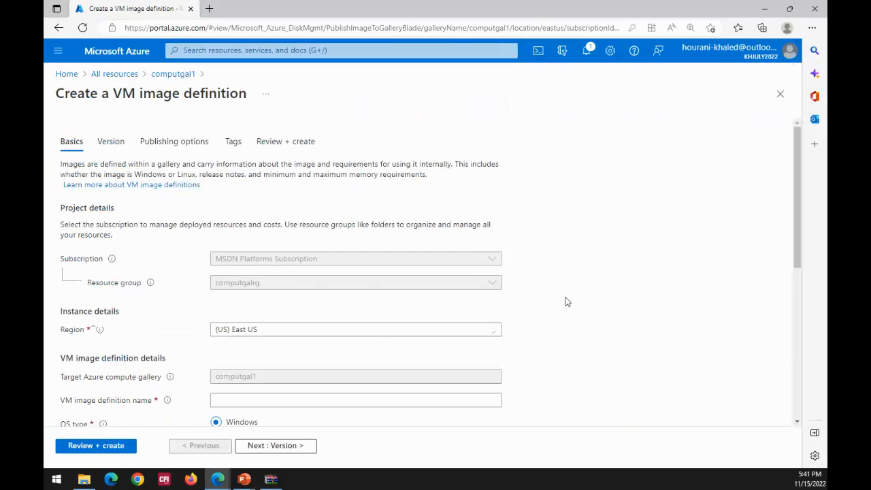
scroll(485, 331, down, 2)
scroll(501, 351, down, 2)
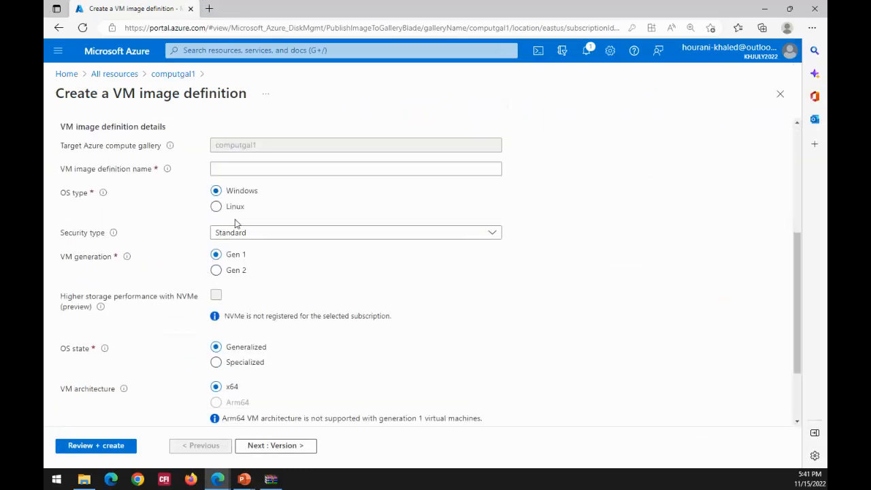
- Name the VM image definition vm1os and keep Standard as the security type after checking the alternatives
click(239, 168)
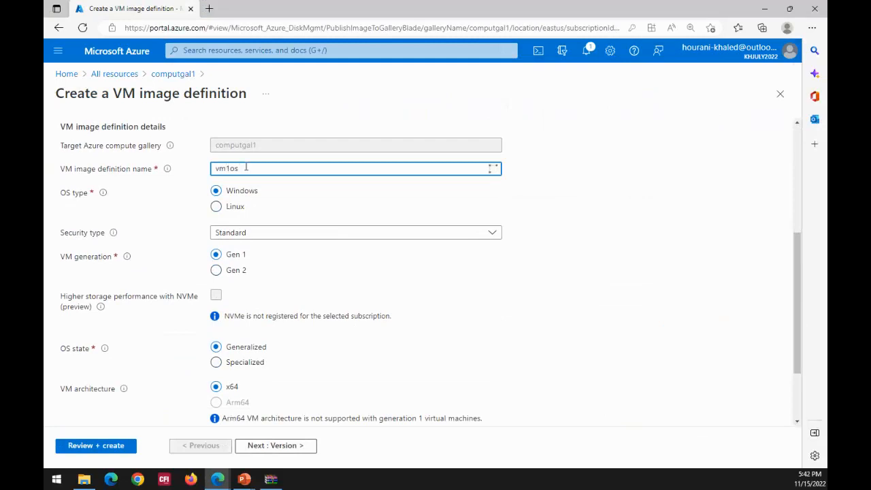
click(495, 238)
click(494, 235)
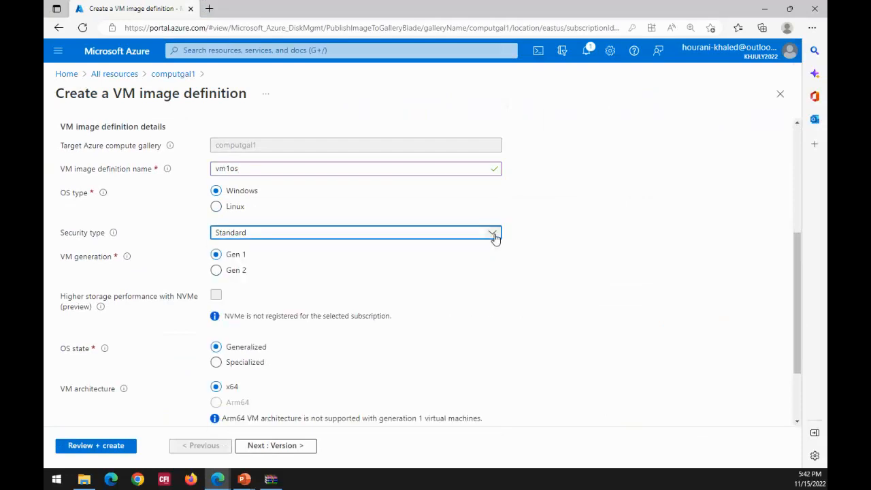
click(495, 235)
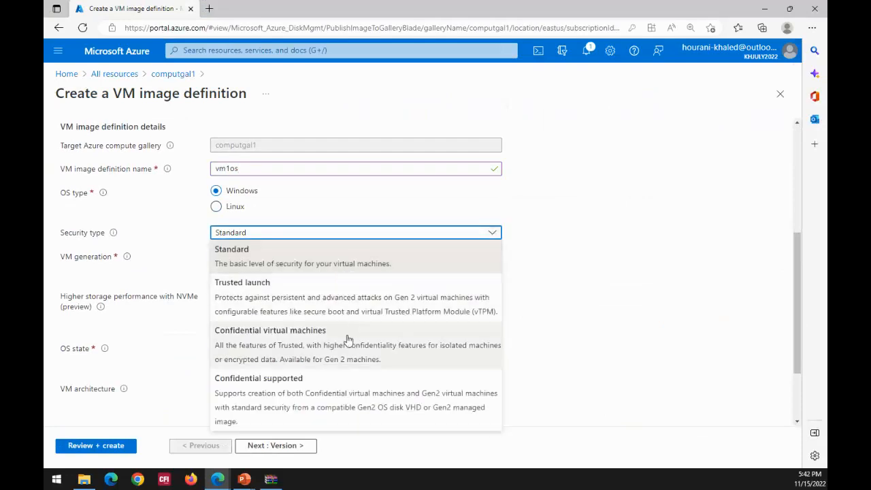
click(339, 270)
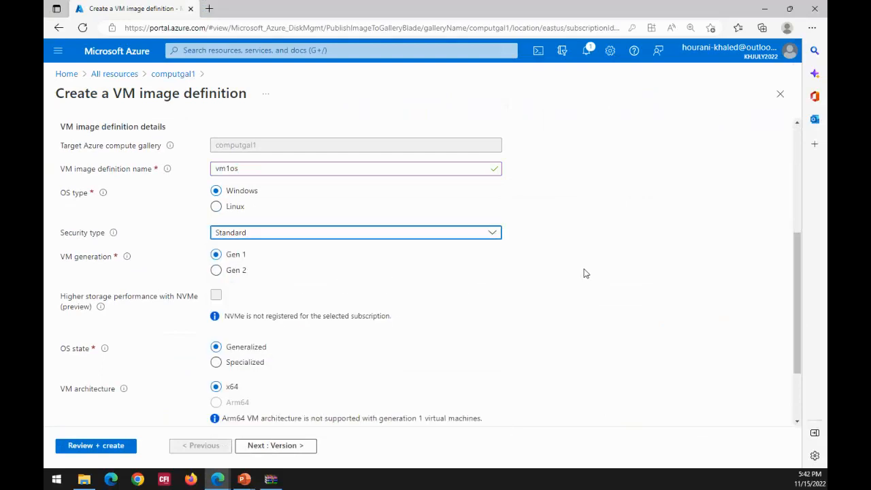
click(598, 251)
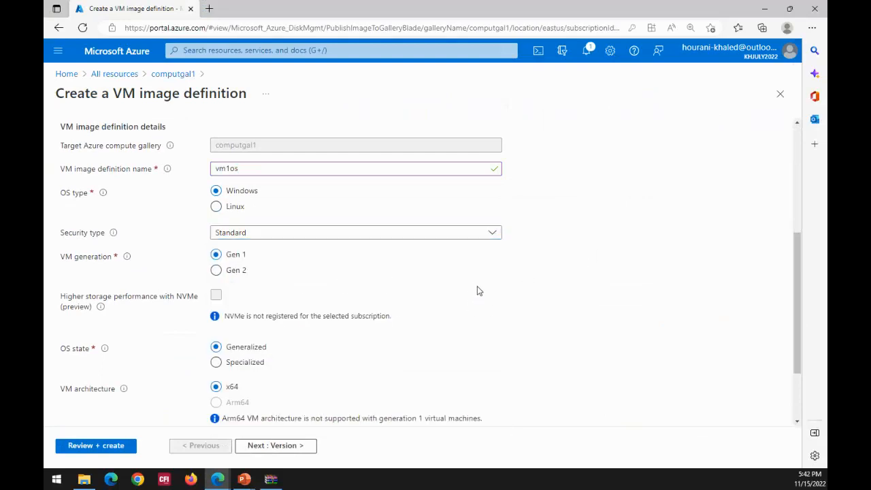
- Keep the VM generation at Gen 1 and set the OS state to Specialized
click(218, 272)
click(219, 257)
scroll(476, 269, down, 2)
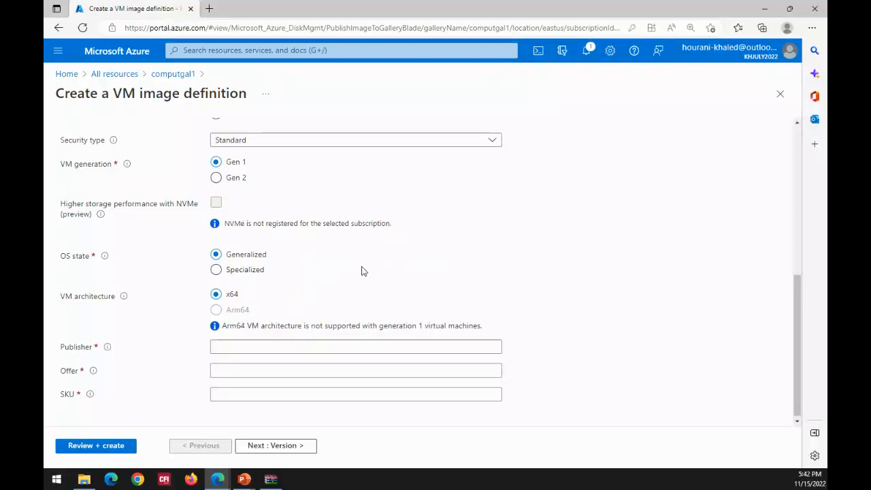
click(245, 272)
click(253, 257)
click(254, 272)
scroll(323, 279, down, 1)
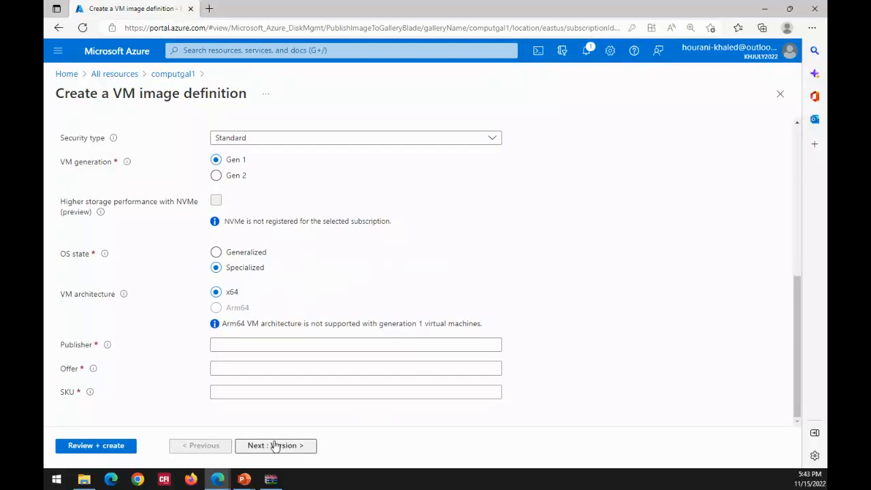
- Review the publisher, offer and SKU fields plus the version and publishing options, and return to computgal1 without creating the definition
click(220, 386)
click(224, 366)
click(227, 345)
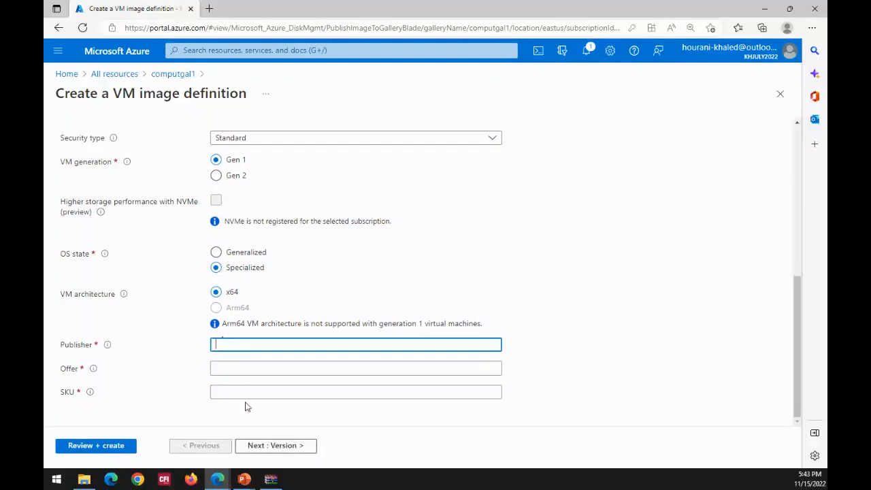
click(286, 448)
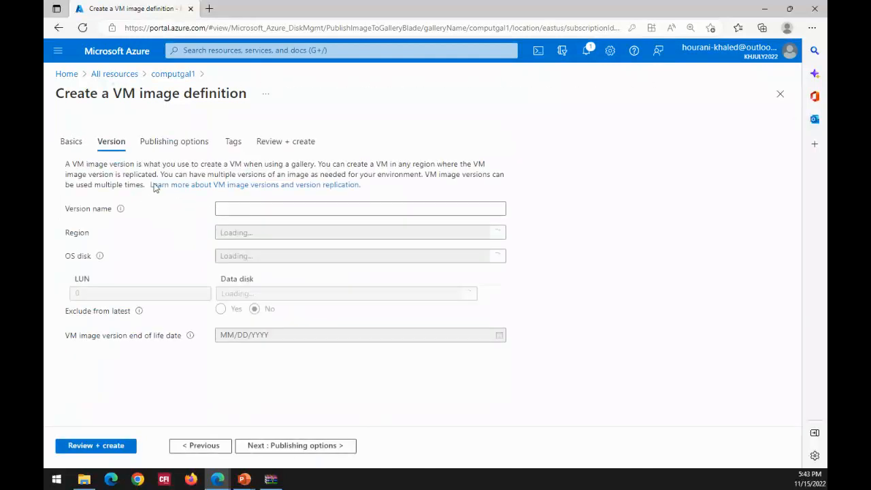
click(241, 208)
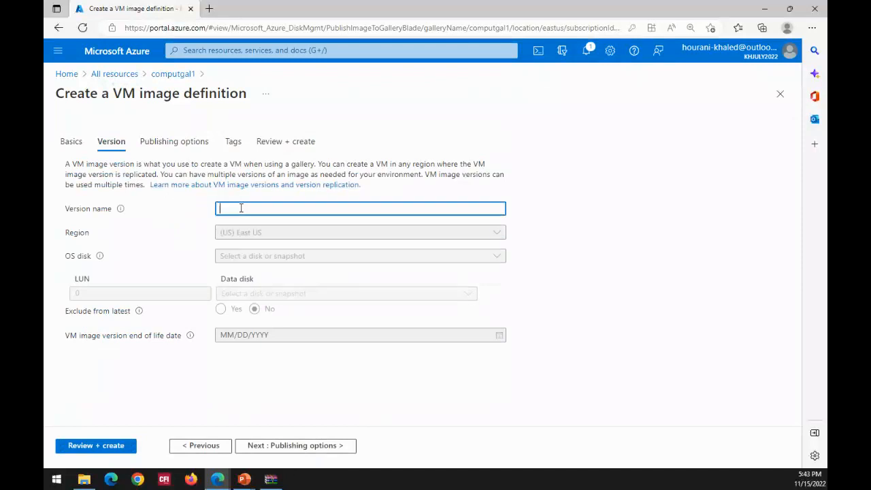
click(144, 148)
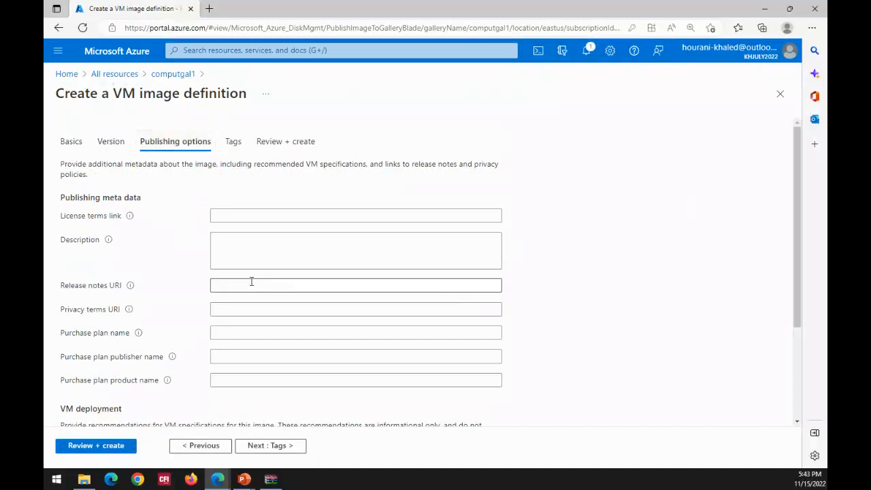
scroll(247, 281, down, 2)
scroll(248, 281, up, 2)
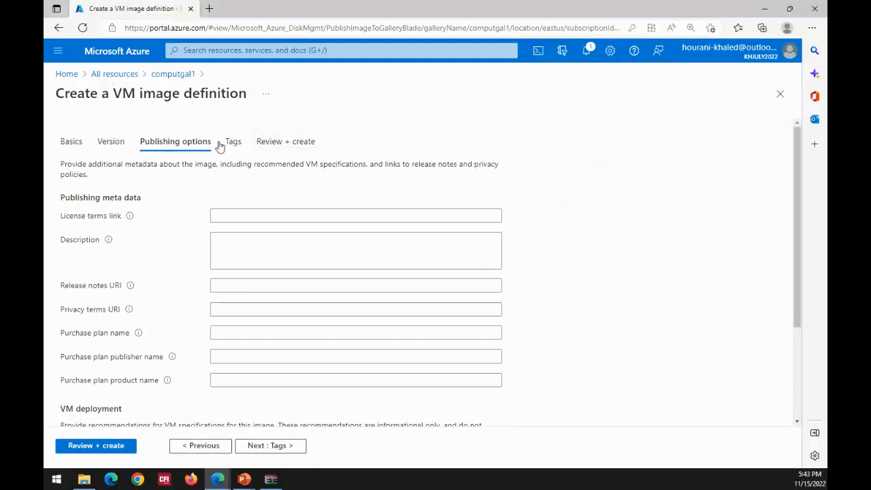
click(171, 75)
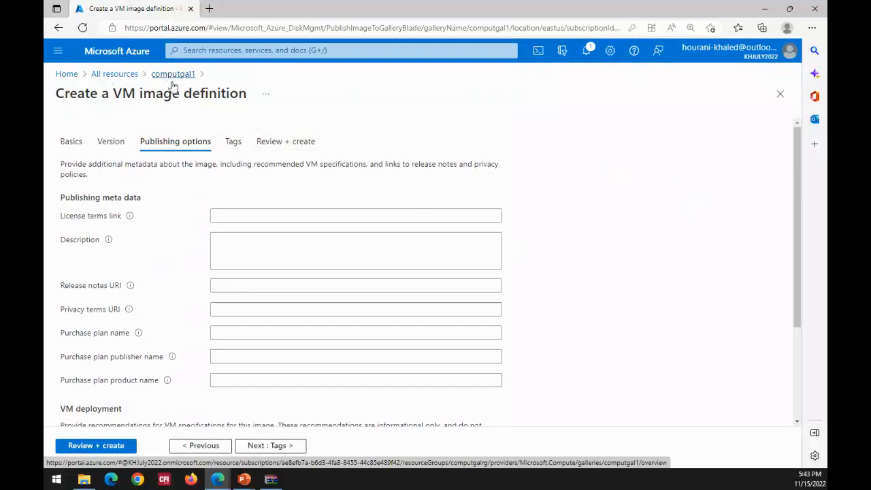
- Open the hostpooll1 host pool from all resources and view its access control role assignments
click(125, 80)
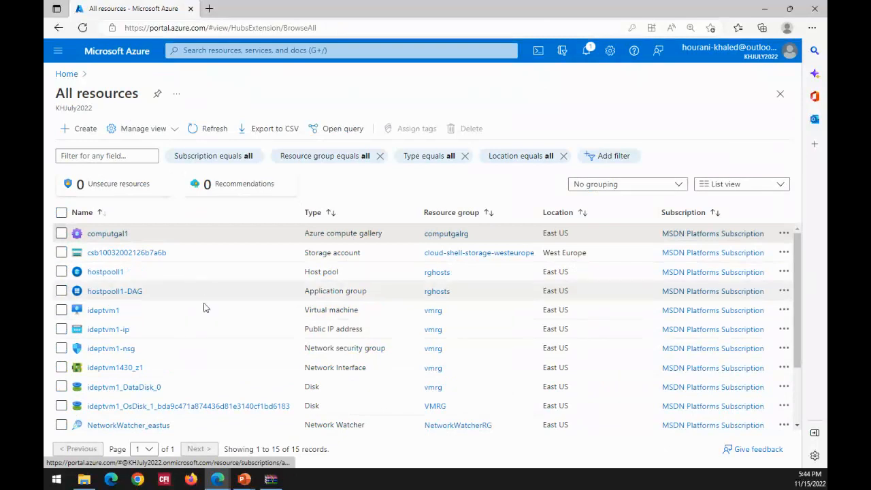
click(106, 272)
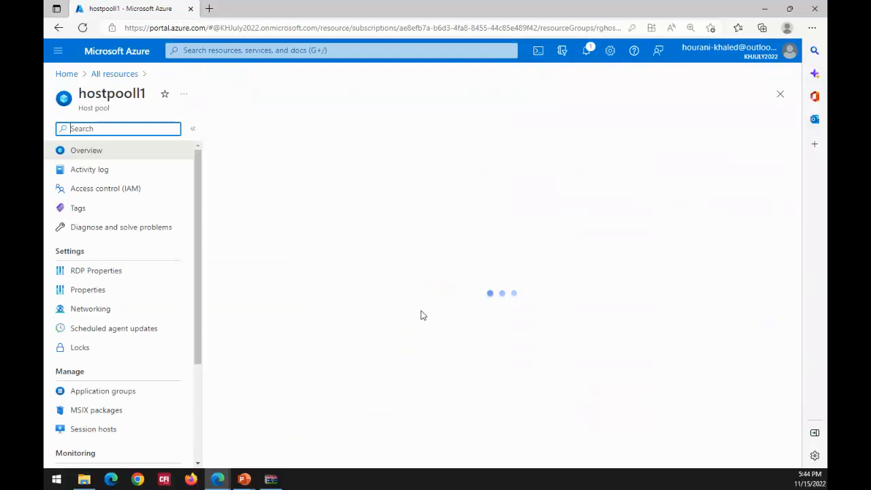
click(421, 316)
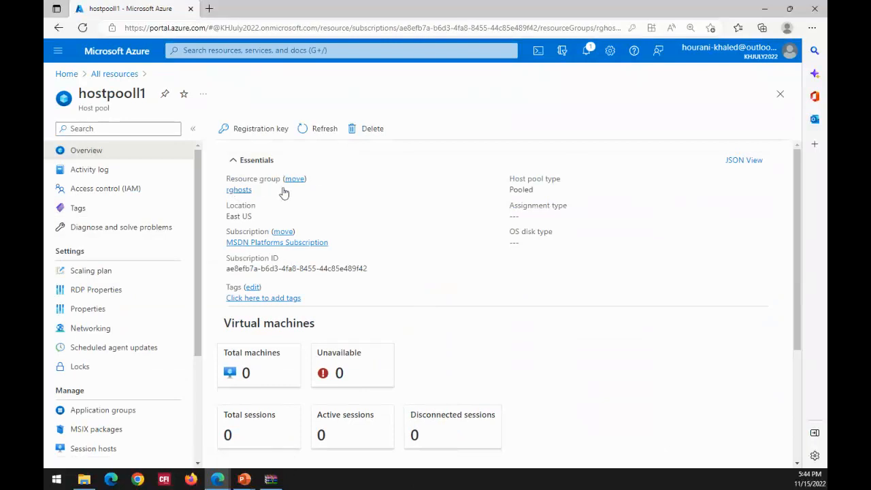
click(123, 195)
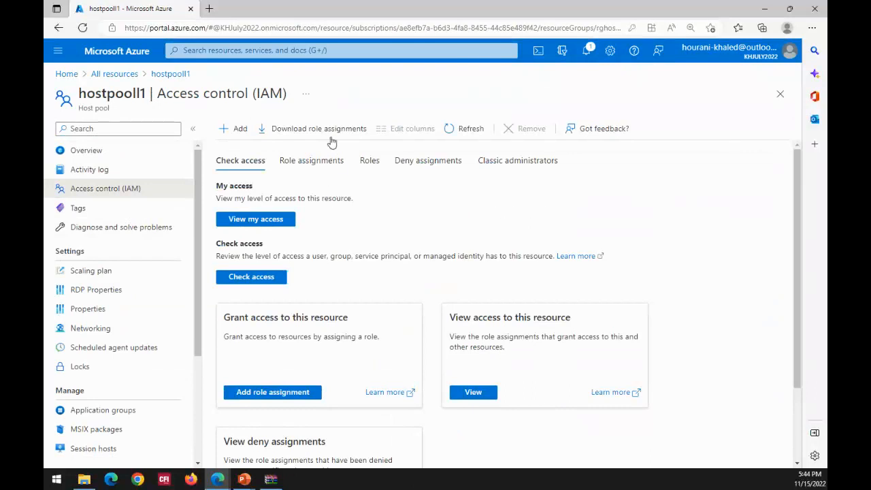
click(311, 161)
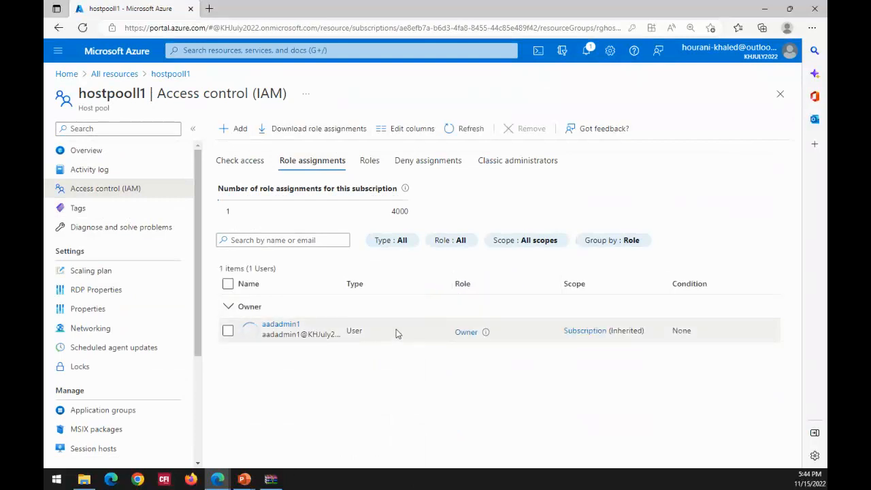
- List the roles available on hostpooll1 and widen the Name column to read the full Desktop Virtualization role names
click(362, 162)
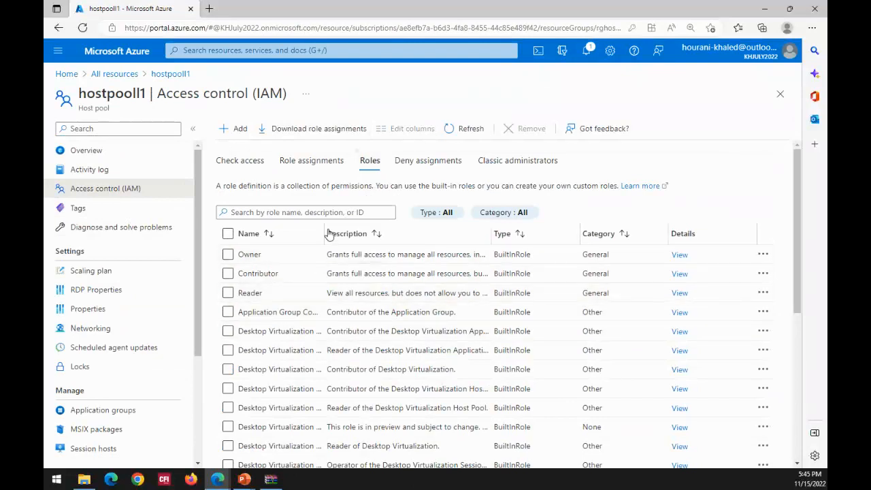
drag(325, 232, 364, 233)
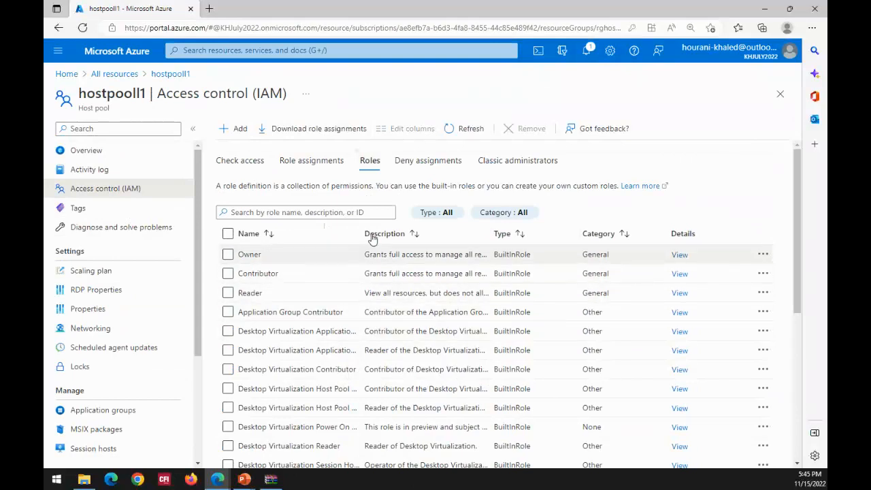
drag(363, 233, 427, 319)
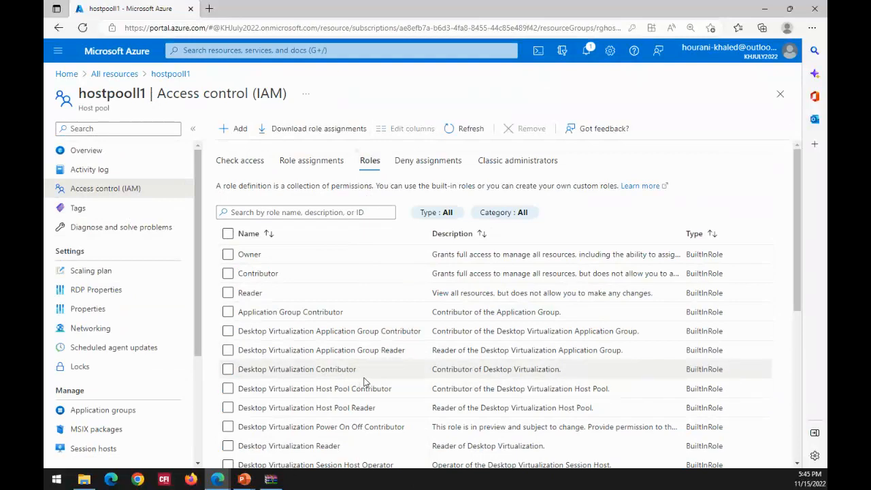
scroll(364, 382, down, 3)
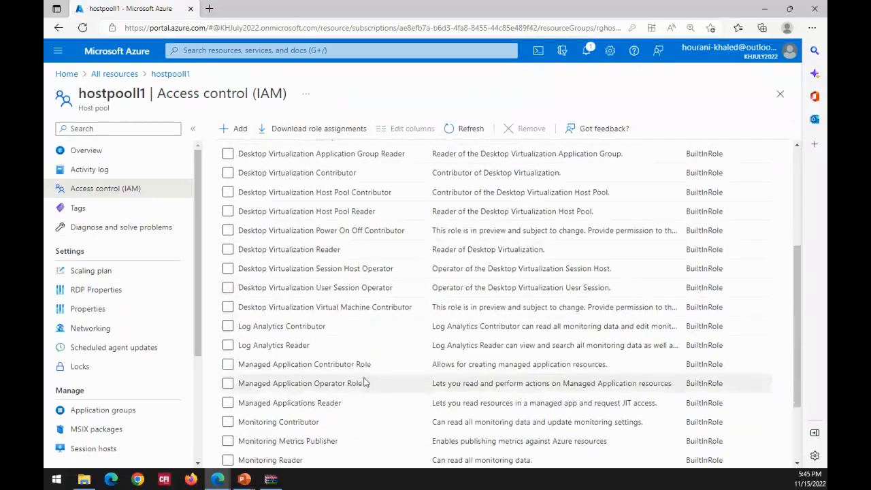
scroll(364, 382, up, 1)
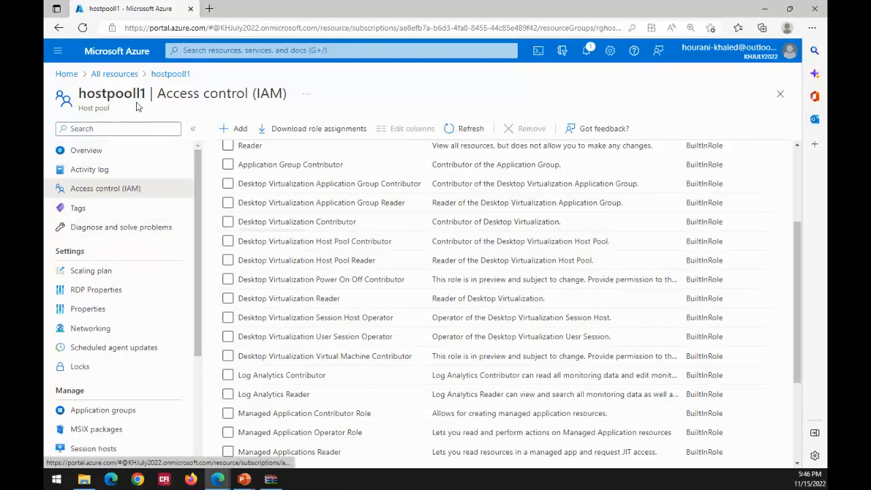
- Return to all resources, reopen hostpooll1 and look over its overview and management options
click(128, 75)
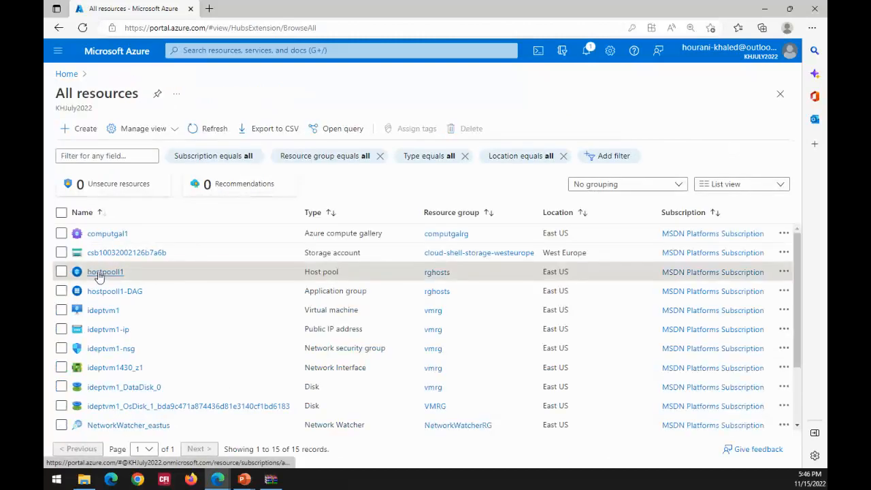
click(98, 275)
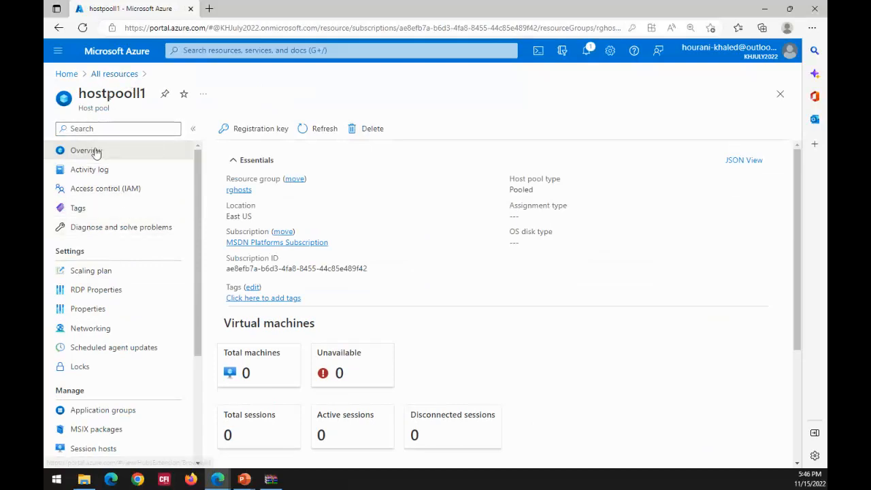
scroll(268, 246, down, 3)
scroll(269, 246, up, 3)
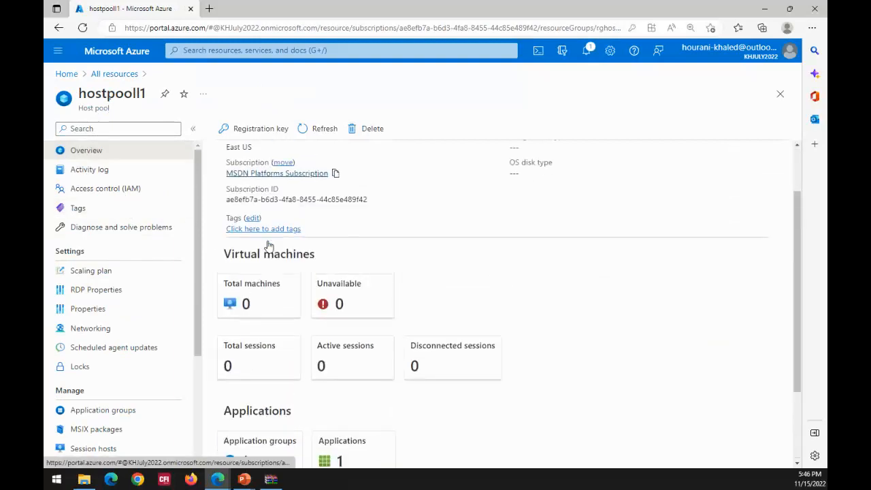
scroll(132, 307, down, 2)
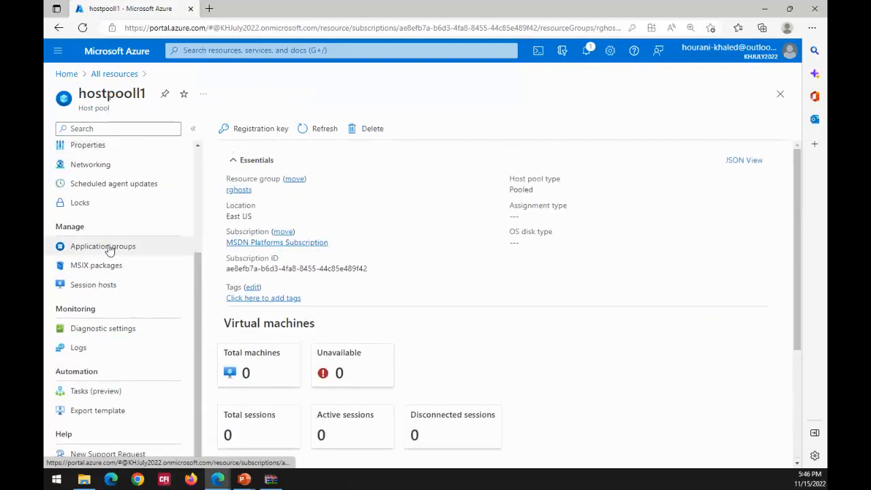
- Open the host pool's hostpooll1-DAG application group and examine its access control roles with a wider Name column
click(109, 248)
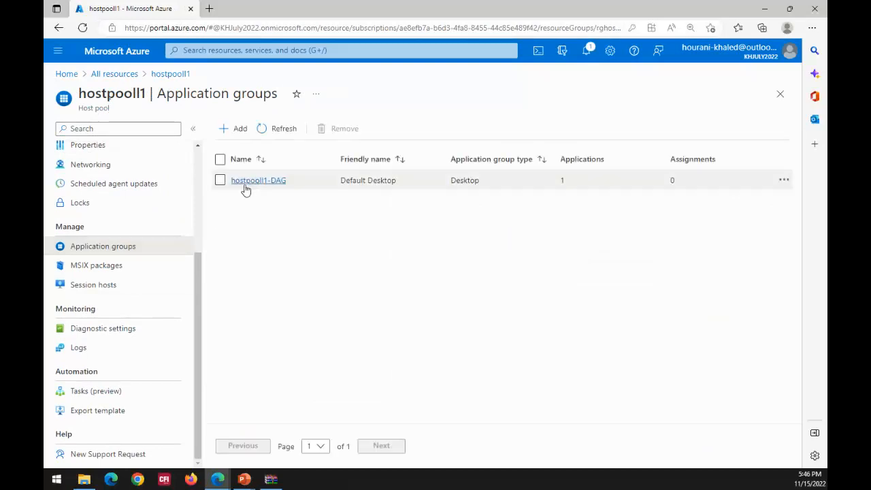
click(245, 183)
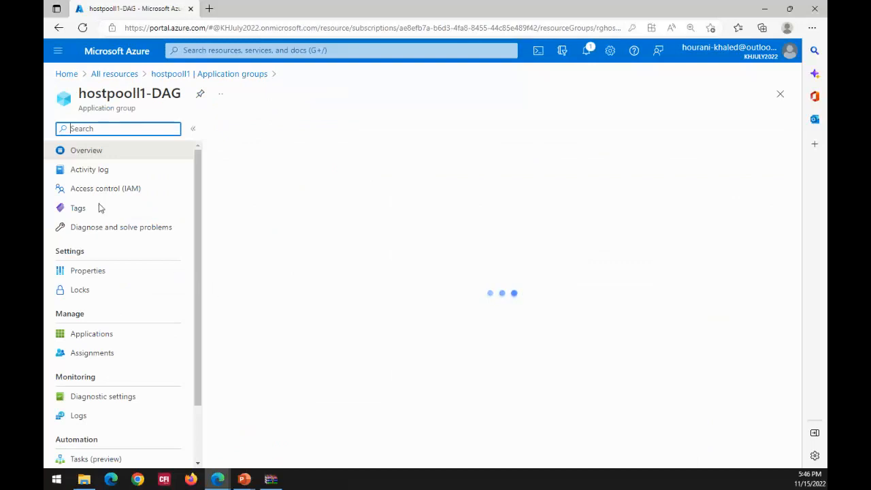
click(99, 195)
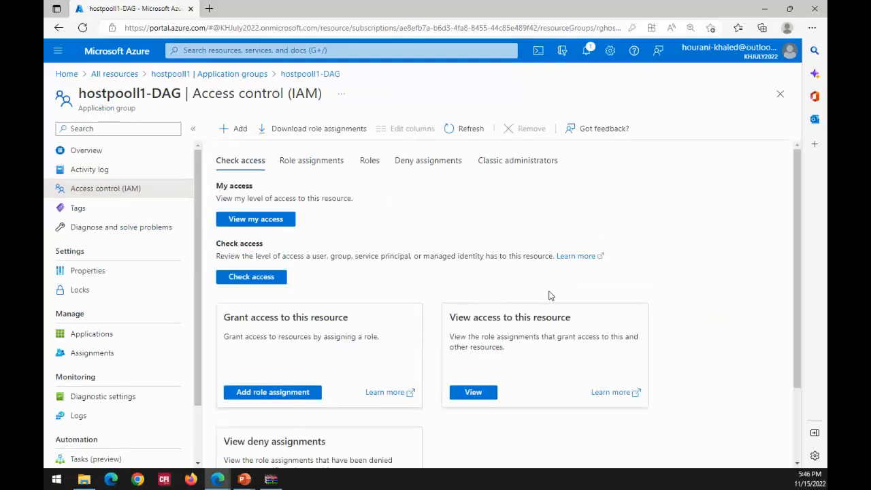
click(368, 163)
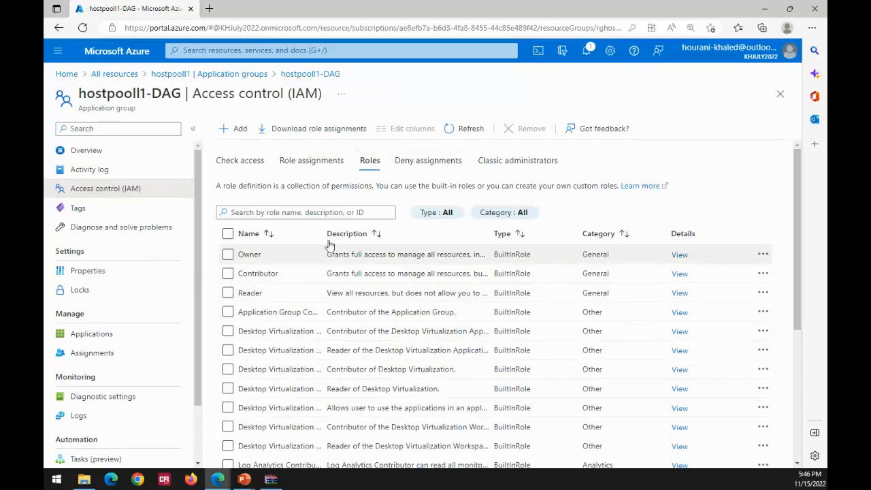
drag(362, 234, 403, 234)
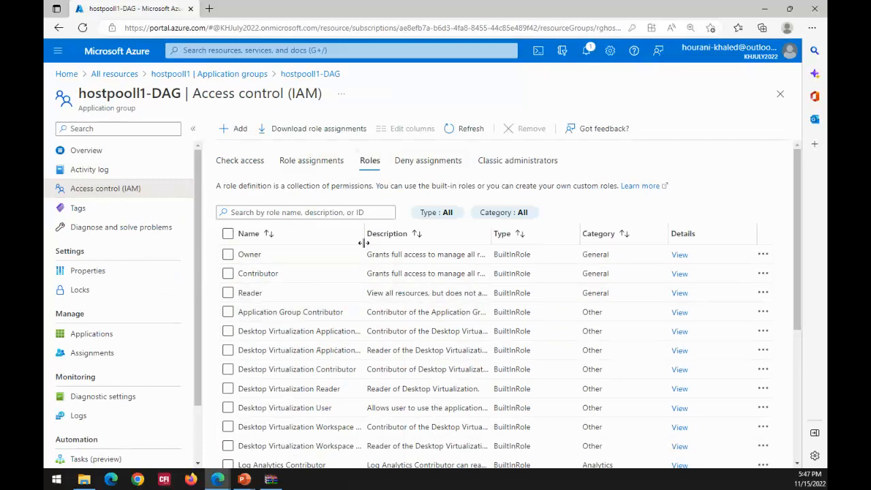
drag(362, 234, 389, 234)
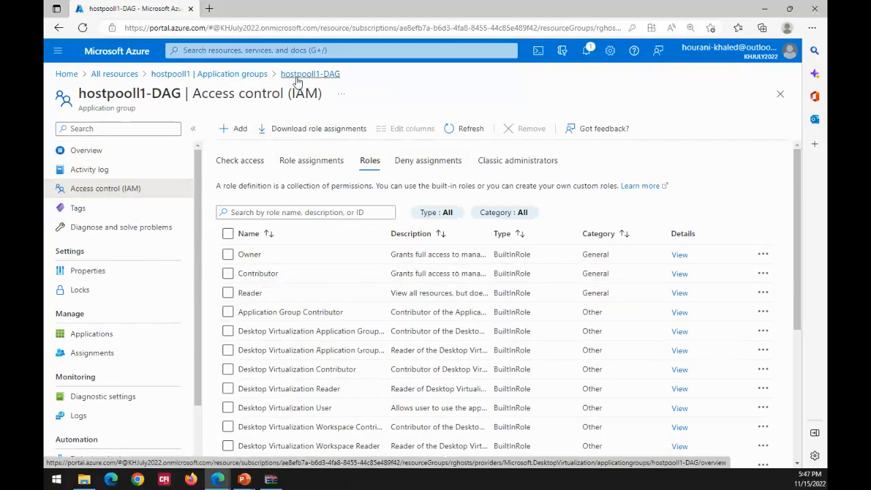
- Start a new Remote App application group in hostpooll1 and try to review it without a name
click(236, 75)
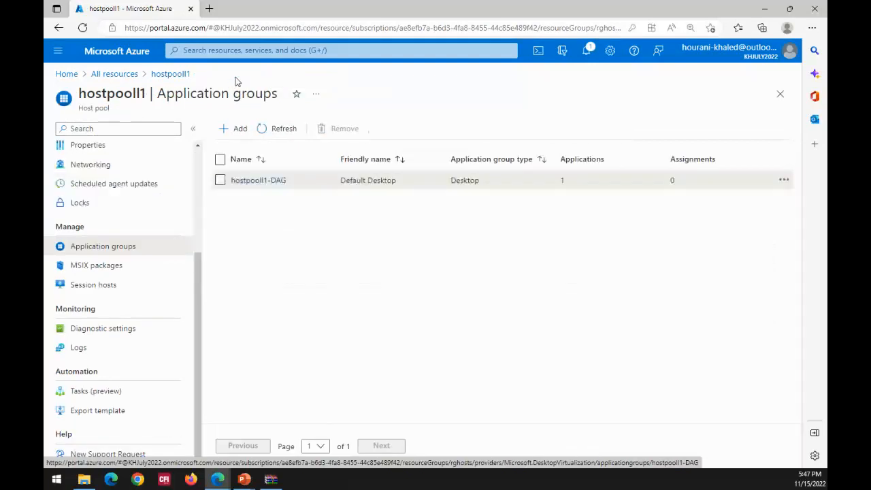
click(235, 130)
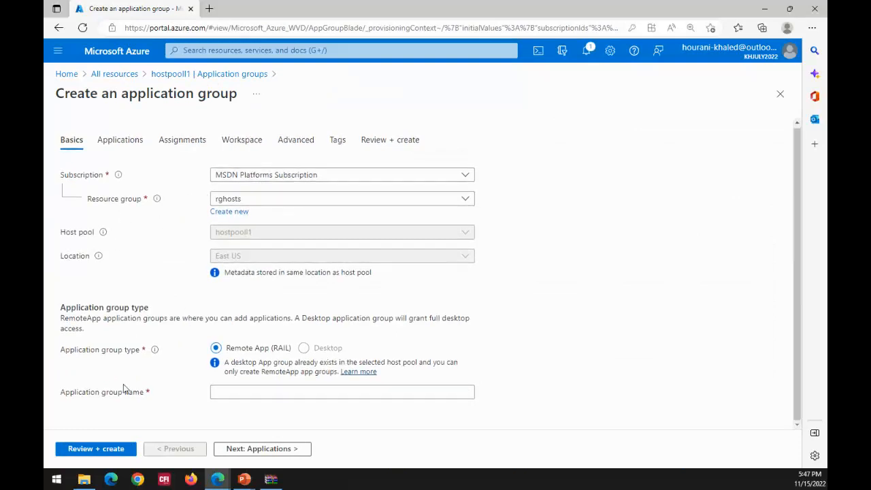
click(98, 452)
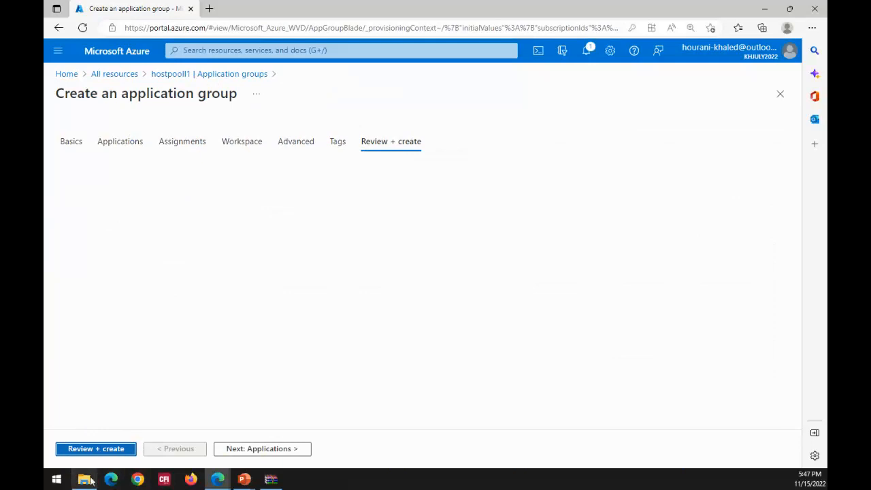
click(116, 453)
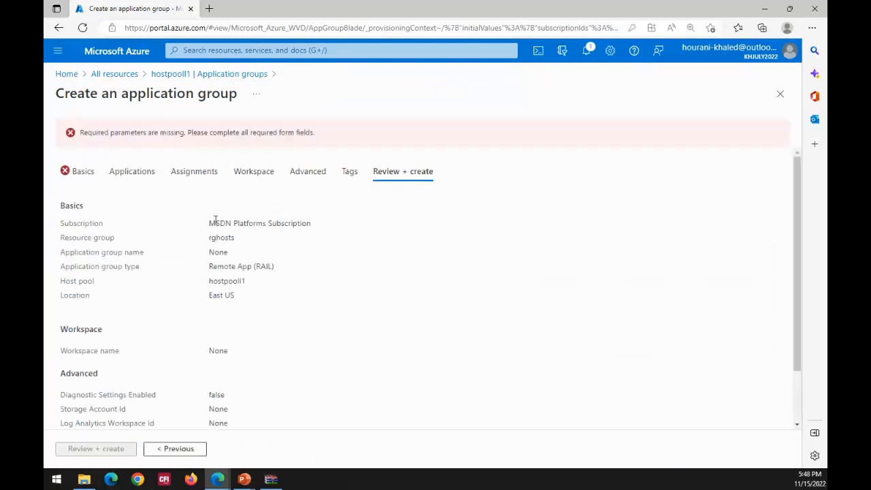
- Name the application group apphgroup1 in the basic settings and validate its configuration
click(72, 174)
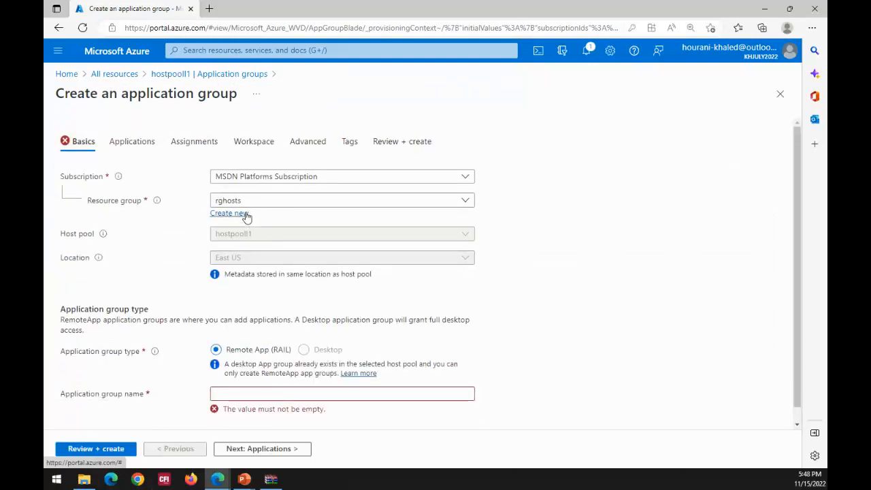
scroll(592, 291, down, 2)
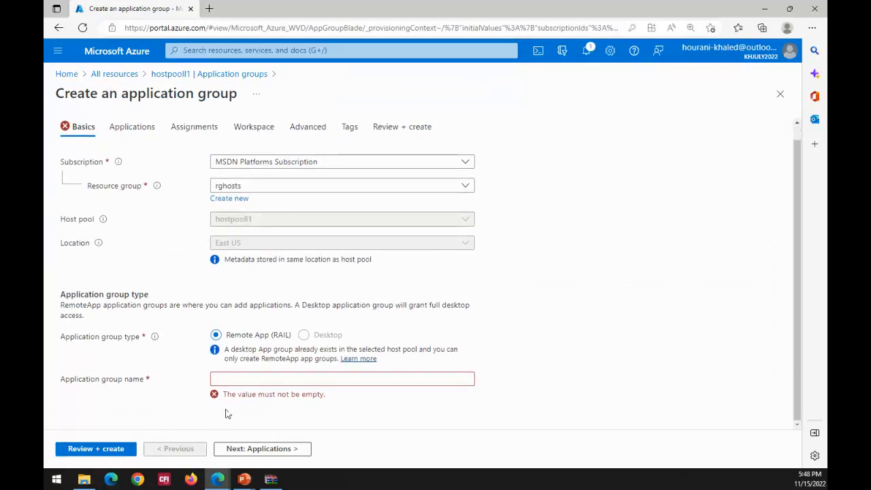
click(239, 381)
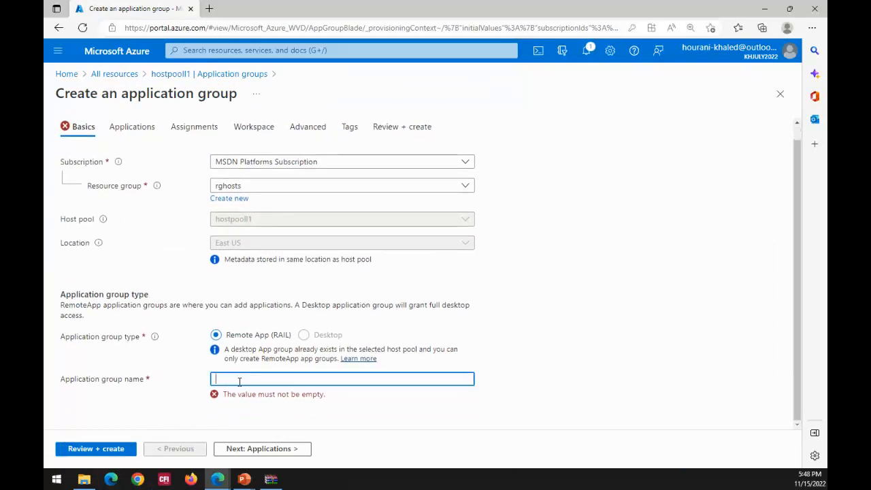
text(apphgroup1)
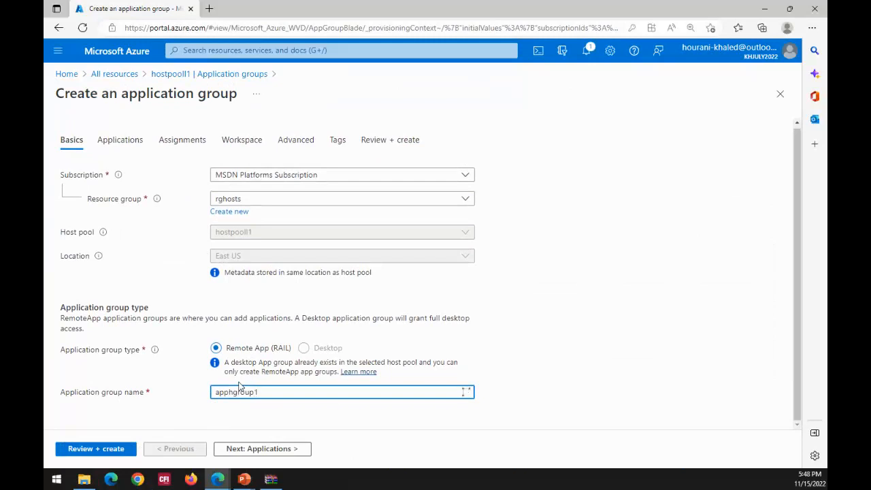
click(116, 454)
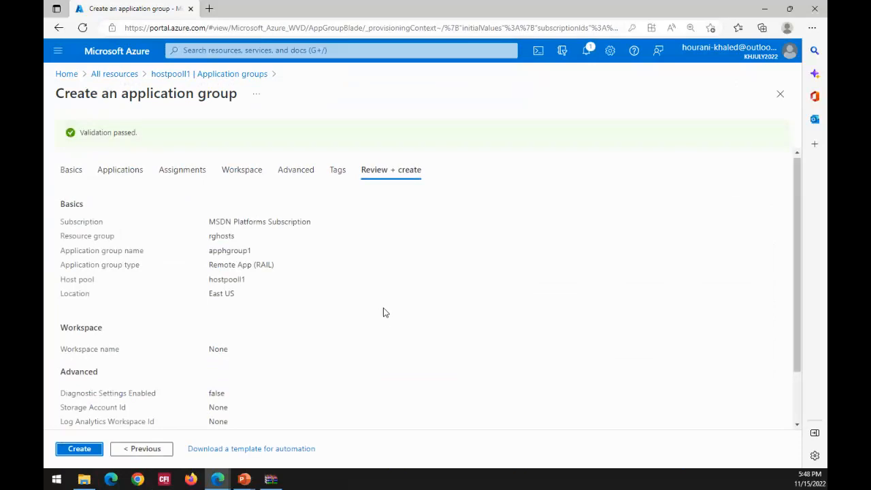
- Assign the AAD DC Administrators group to the new application group
click(196, 174)
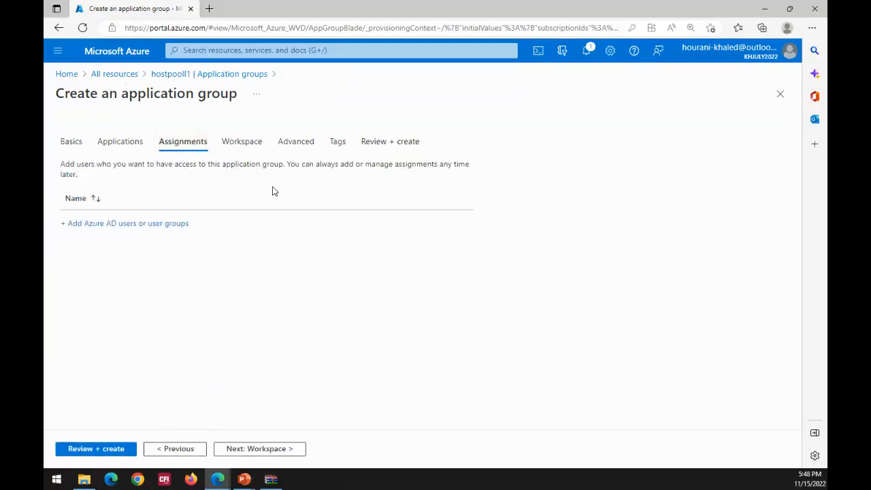
click(110, 224)
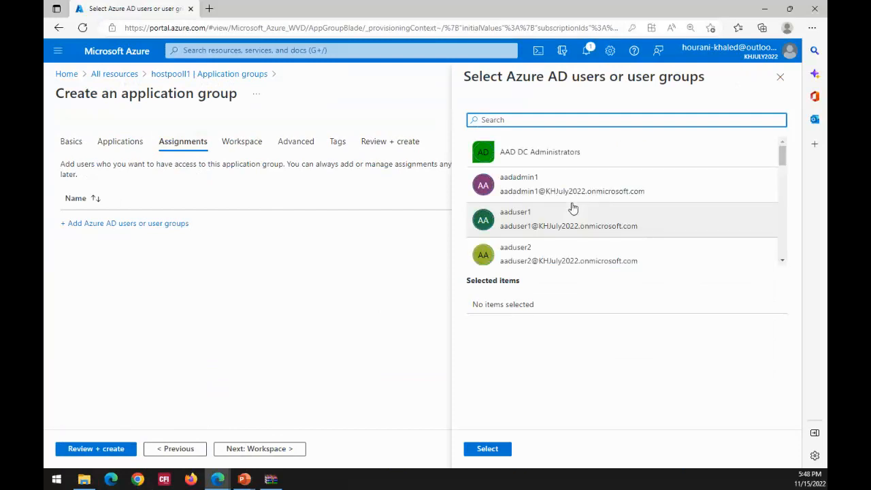
click(523, 159)
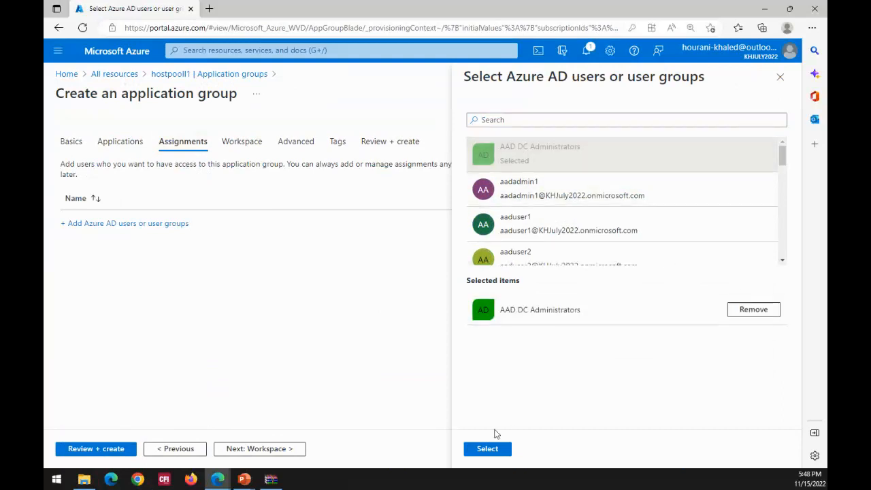
click(491, 453)
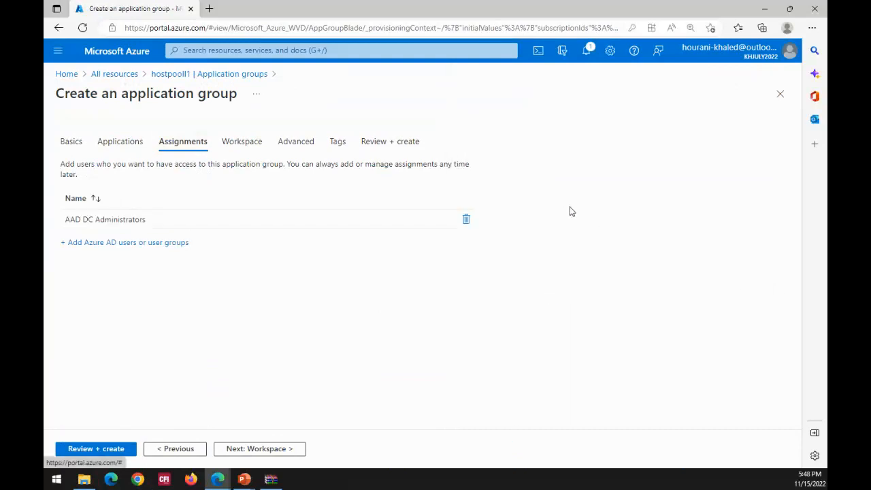
- Add the az140-wvd-apooled group to the new application group's assignments
click(116, 244)
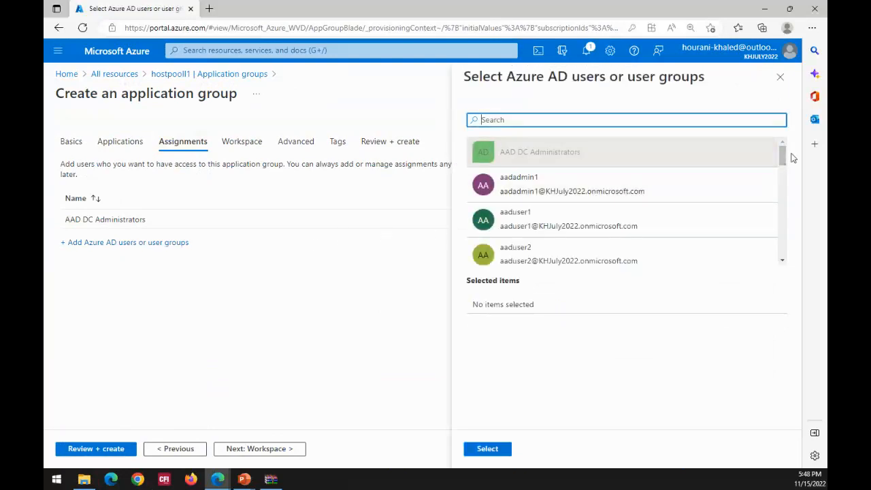
drag(784, 158, 784, 210)
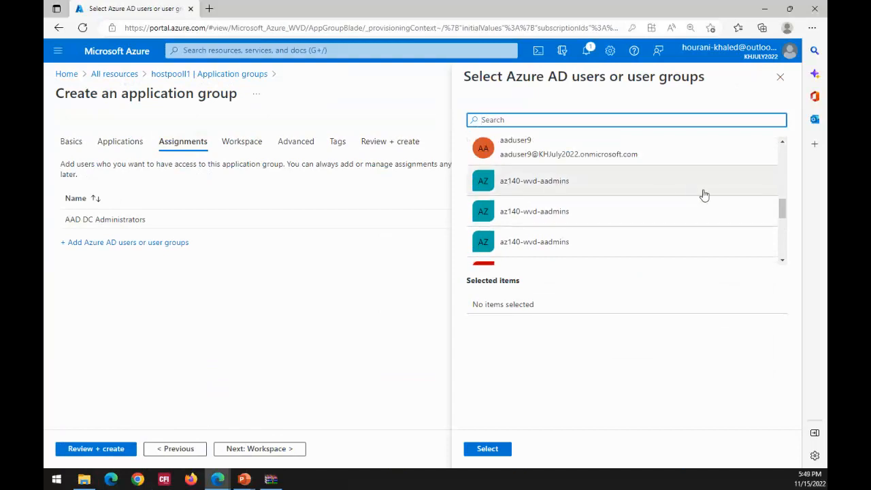
scroll(781, 211, down, 3)
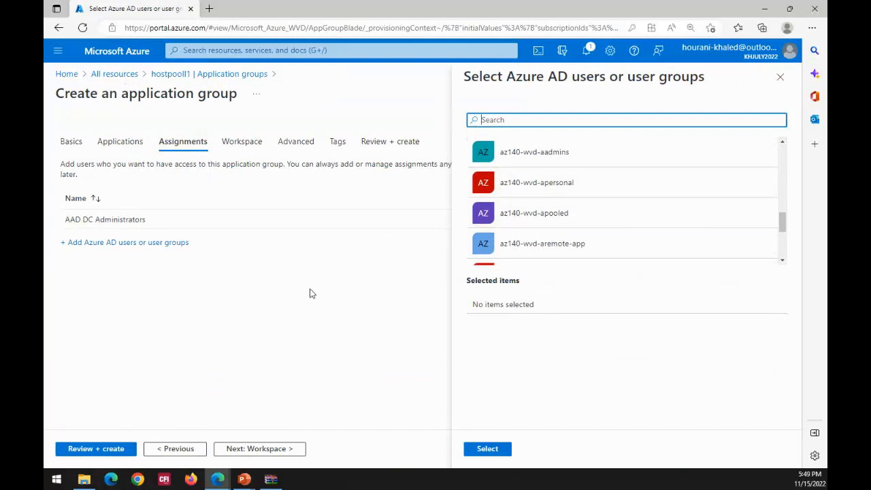
click(333, 312)
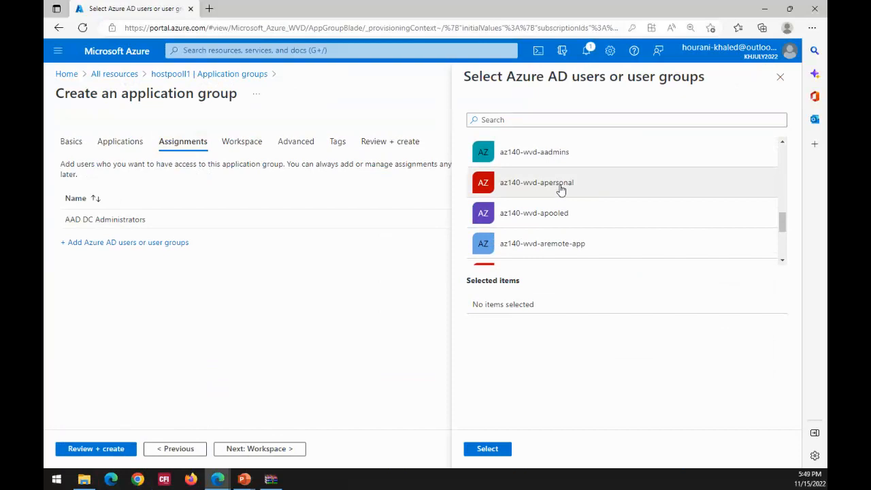
click(554, 224)
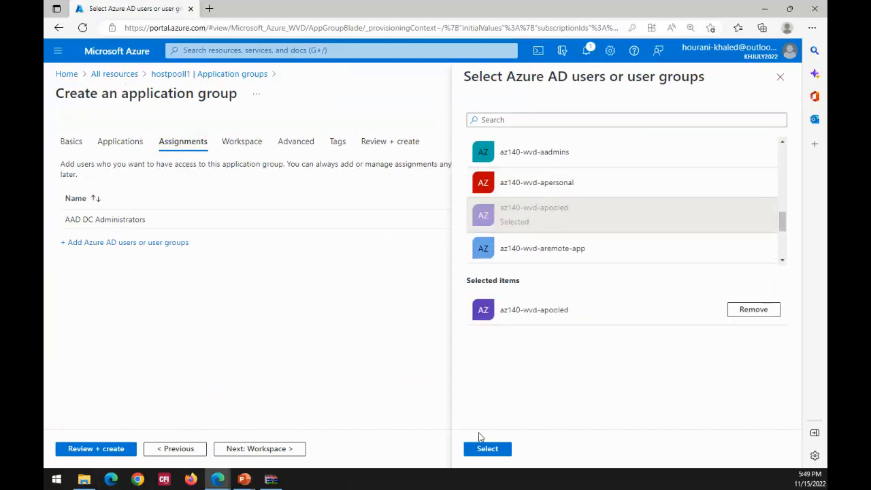
click(495, 453)
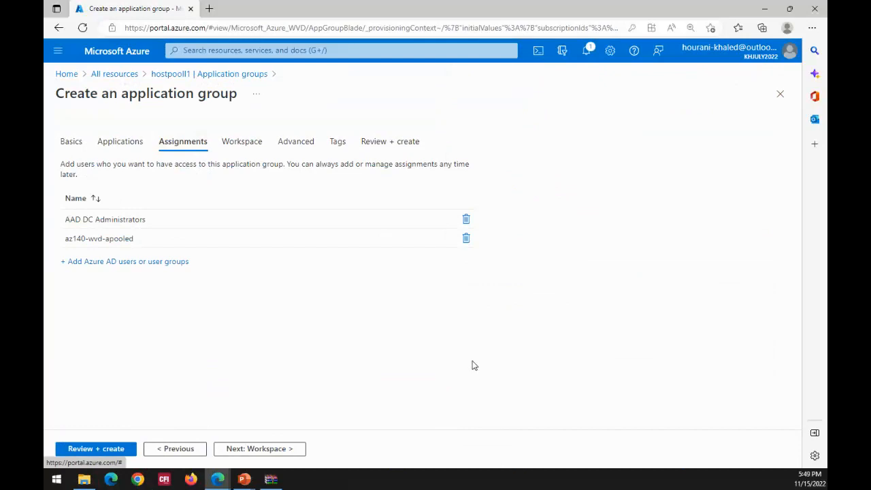
- Assign the az140-wvd-aremote-app group to the new application group as well
click(107, 265)
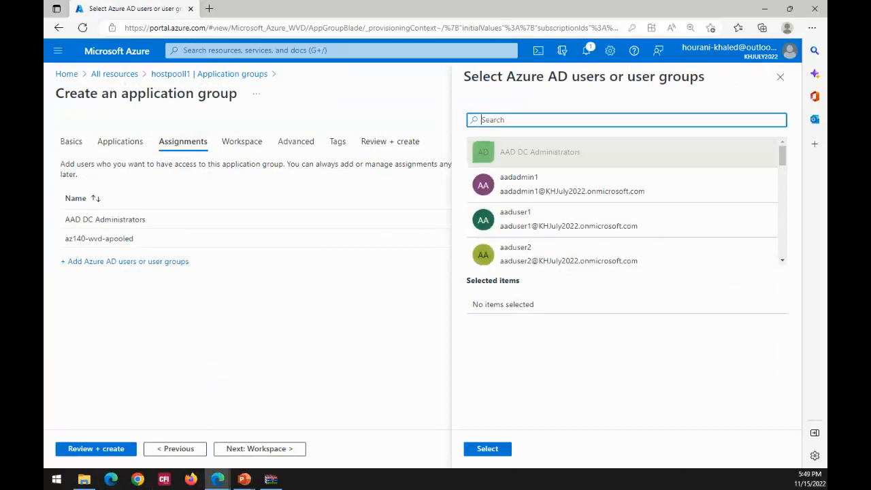
drag(783, 159, 784, 241)
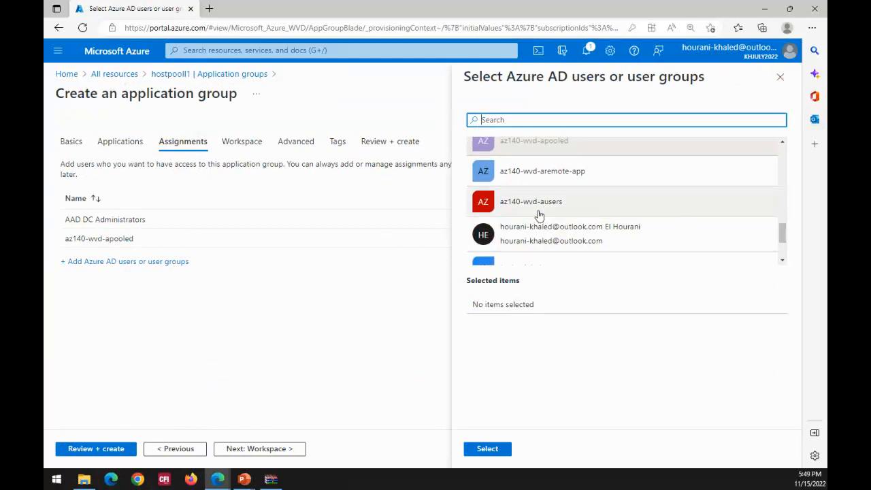
click(541, 179)
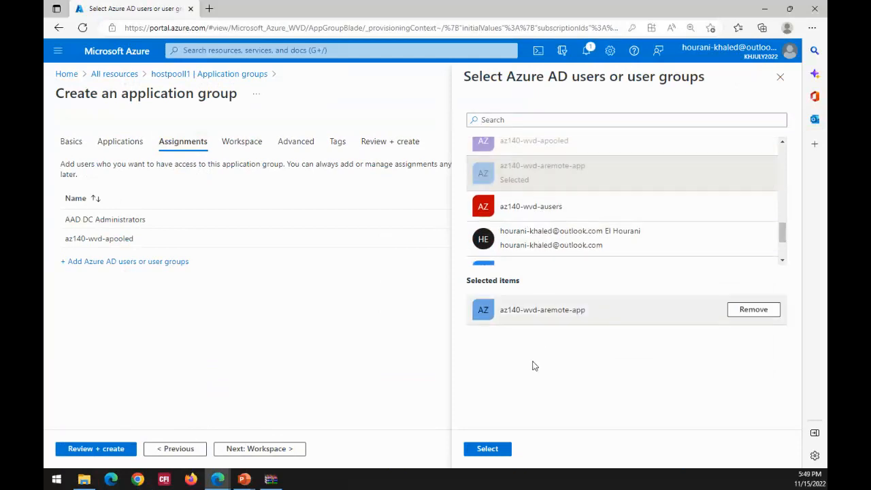
click(496, 450)
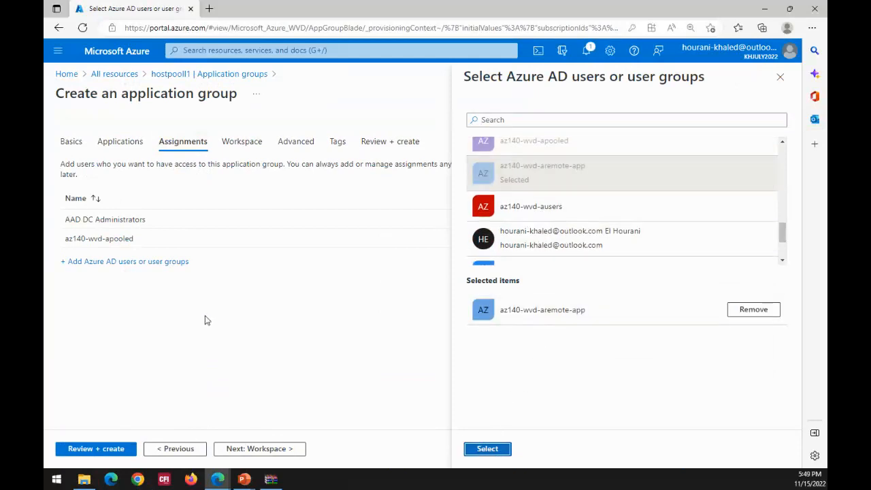
- Validate and create the apphgroup1 application group, and return to hostpooll1's application groups
click(96, 449)
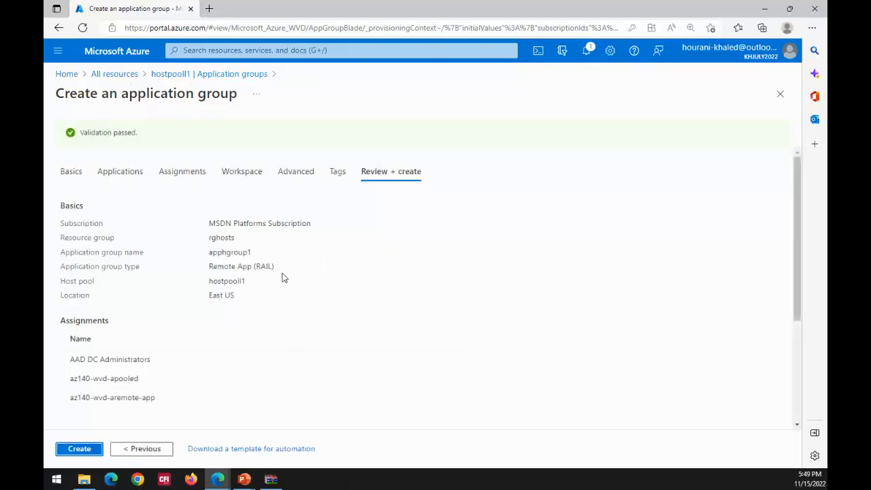
click(79, 451)
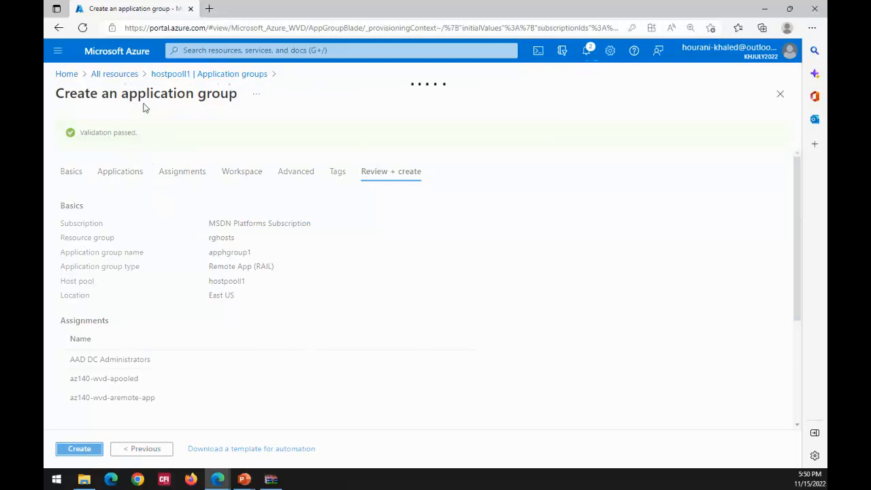
click(171, 81)
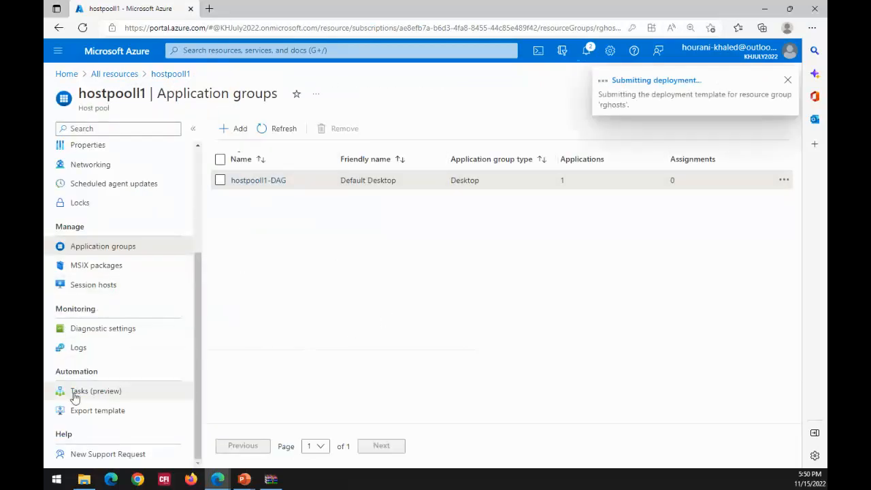
click(251, 185)
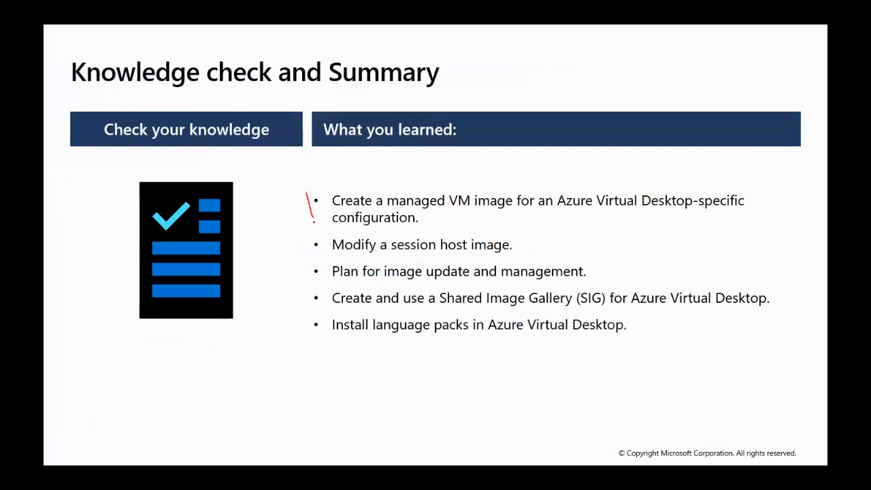
mouse_move(325, 232)
mouse_down()
mouse_move(765, 216)
mouse_move(317, 193)
mouse_up()
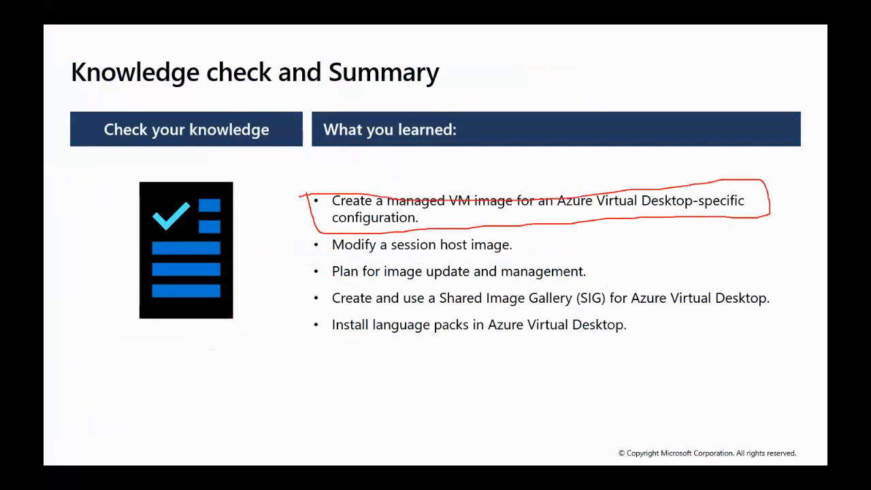